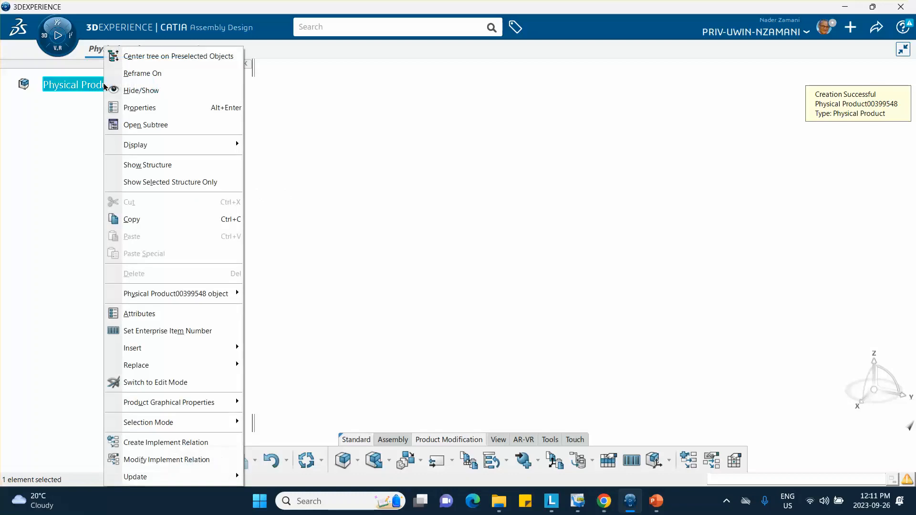
# Insert a new 3D Part under the root Physical Product.
pyautogui.moveTo(173, 371)
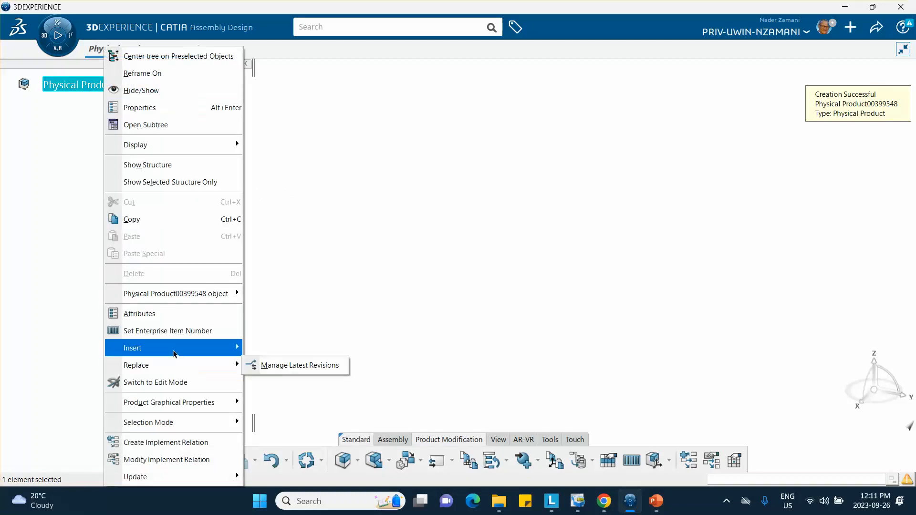
pyautogui.moveTo(174, 349)
pyautogui.click(280, 144)
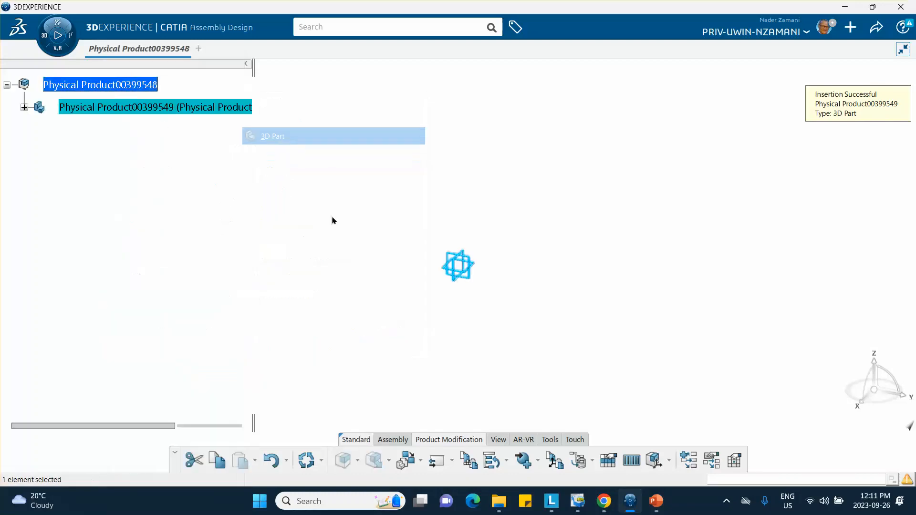
# Bring up the Properties of the new 3D part.
pyautogui.rightClick(85, 109)
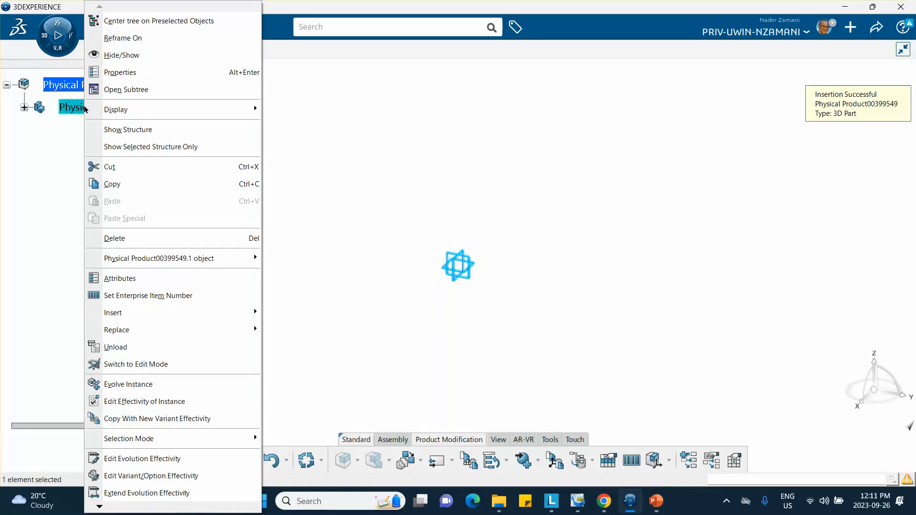
pyautogui.moveTo(97, 110)
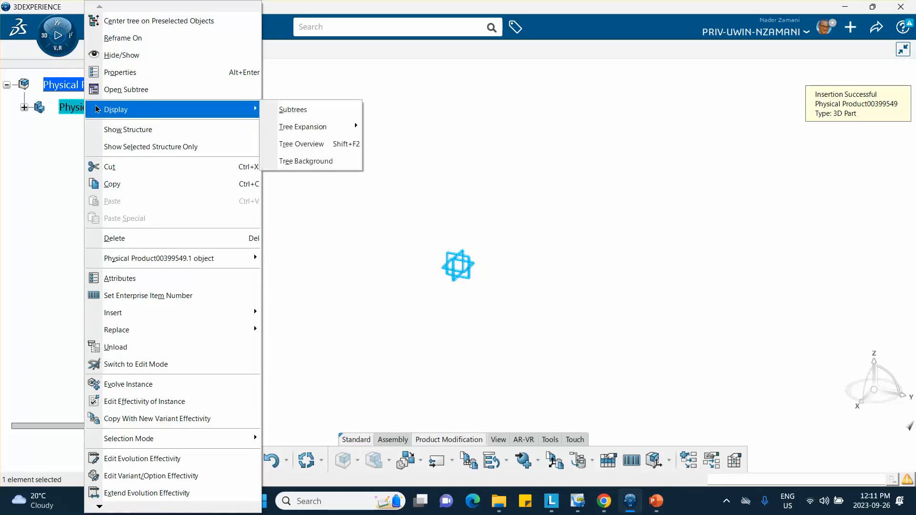
pyautogui.click(119, 72)
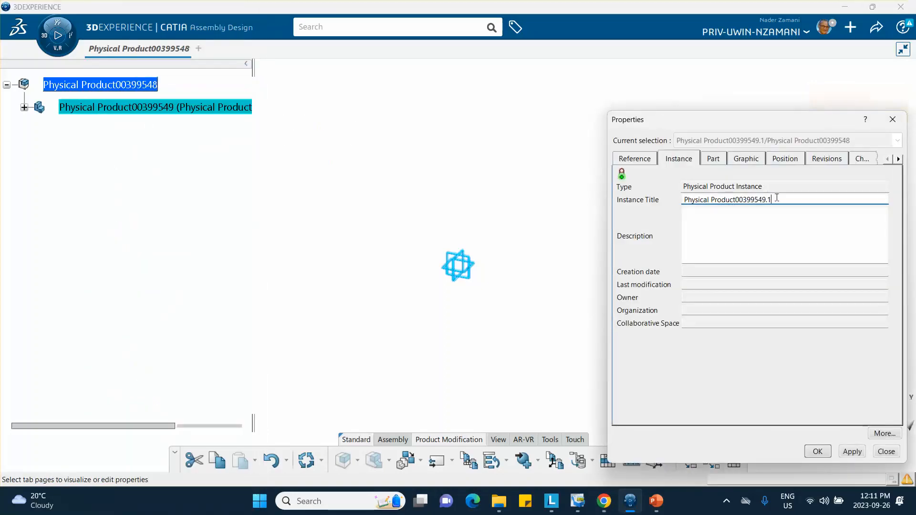
# Set the instance title to 'Aluminum' and copy it.
pyautogui.tripleClick(768, 199)
pyautogui.write('Alumi')
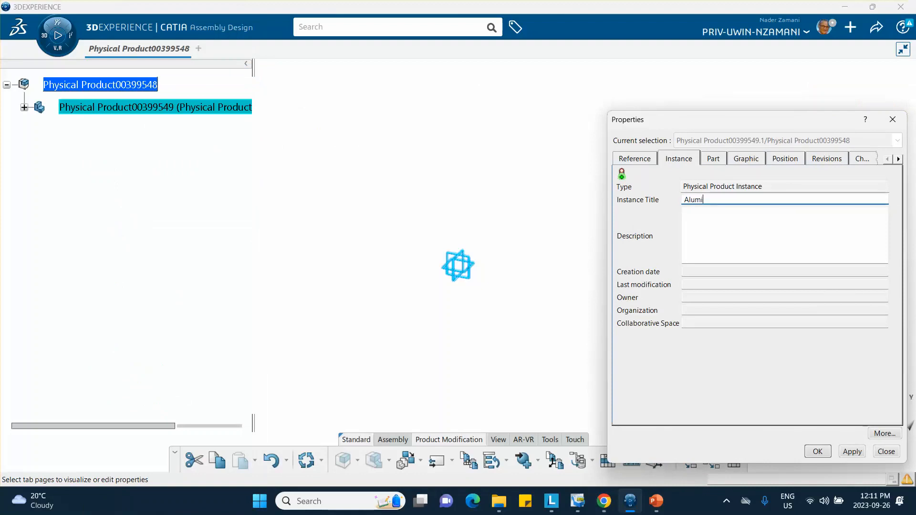
pyautogui.write('num')
pyautogui.moveTo(724, 198); pyautogui.dragTo(663, 201)
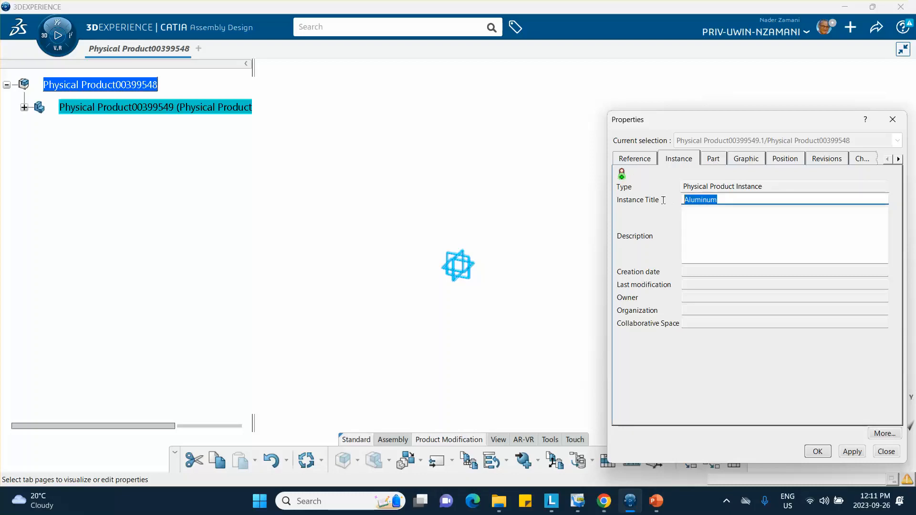
pyautogui.rightClick(700, 200)
pyautogui.click(602, 237)
# Paste 'Aluminum' as the reference title, apply, and expand the Aluminum node.
pyautogui.click(638, 160)
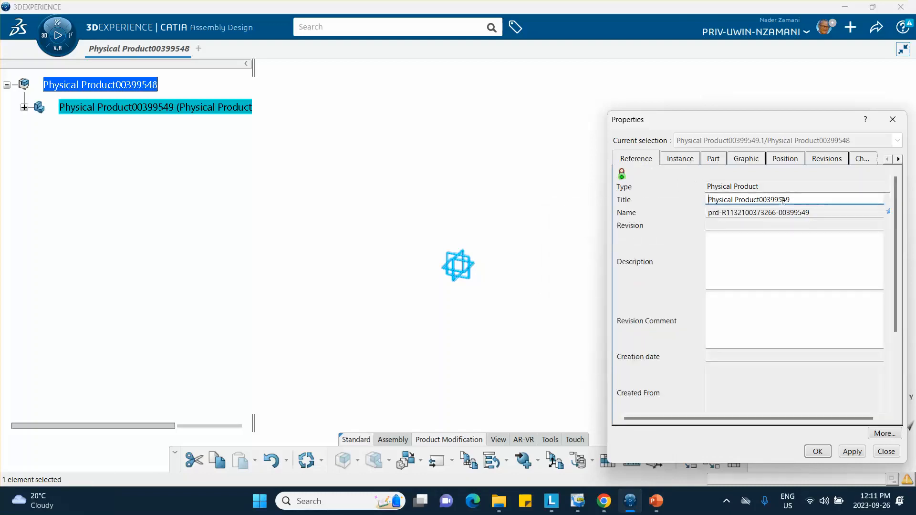
pyautogui.moveTo(800, 197); pyautogui.dragTo(637, 215)
pyautogui.rightClick(718, 199)
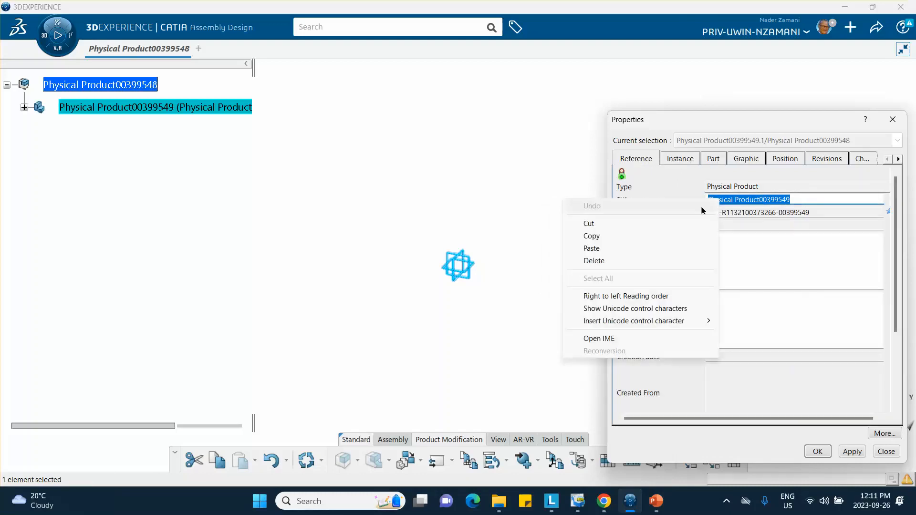
pyautogui.click(607, 248)
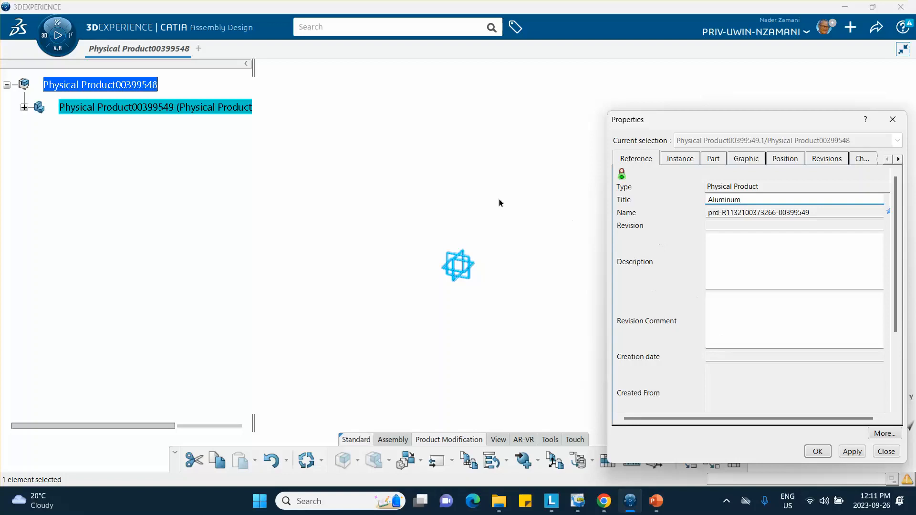
pyautogui.click(817, 451)
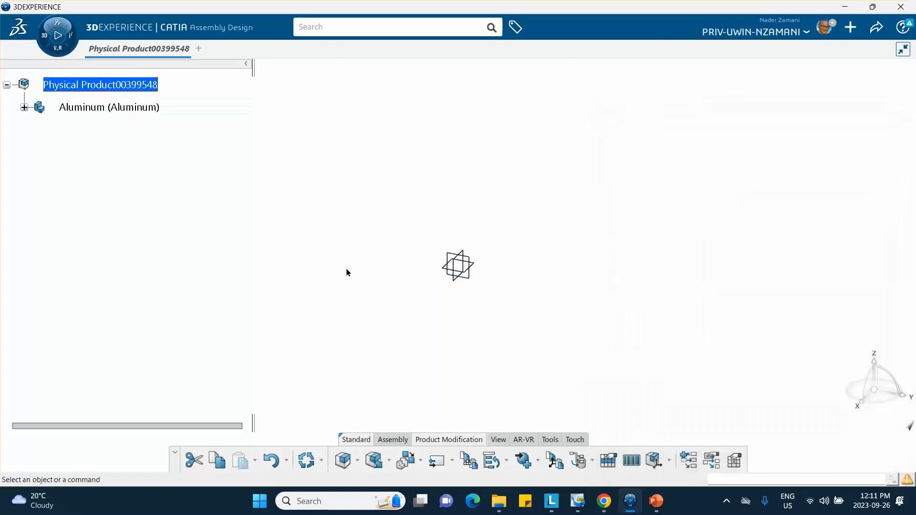
pyautogui.click(24, 108)
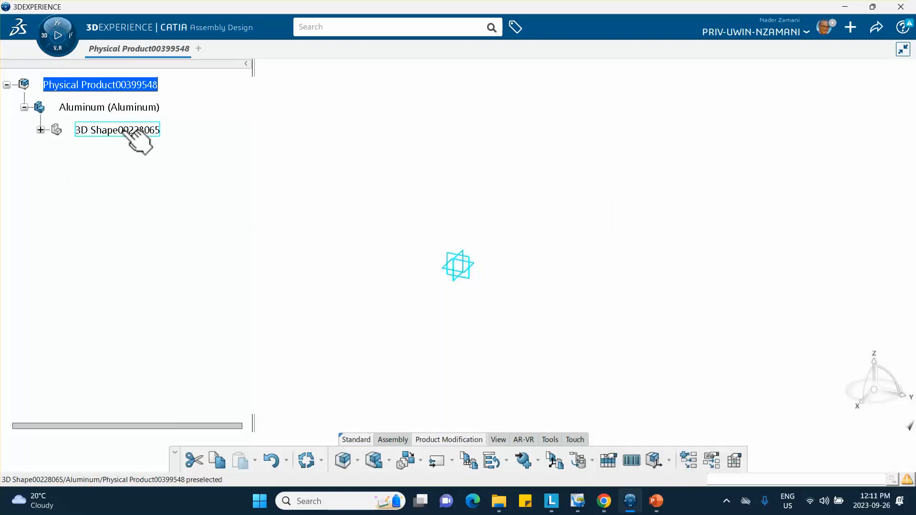
pyautogui.click(139, 108)
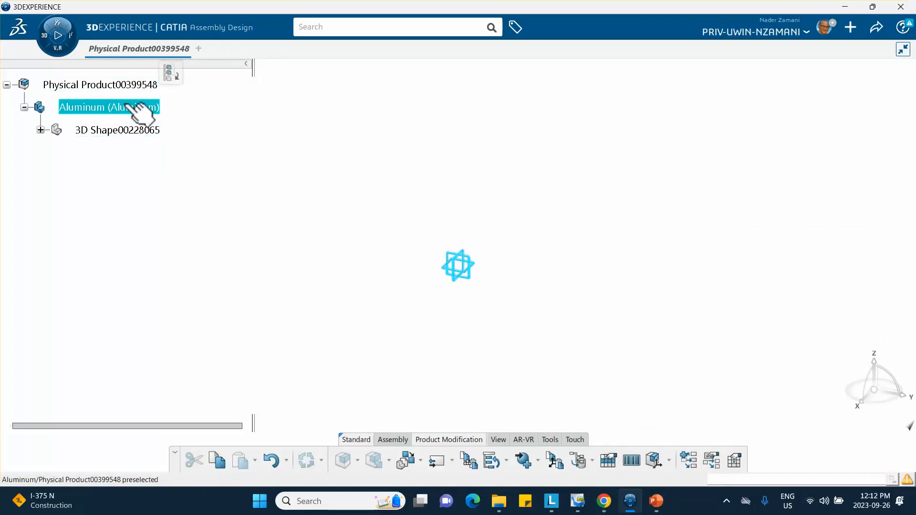
# Start a sketch on the yz plane and draw a centred rectangle at the origin.
pyautogui.doubleClick(134, 131)
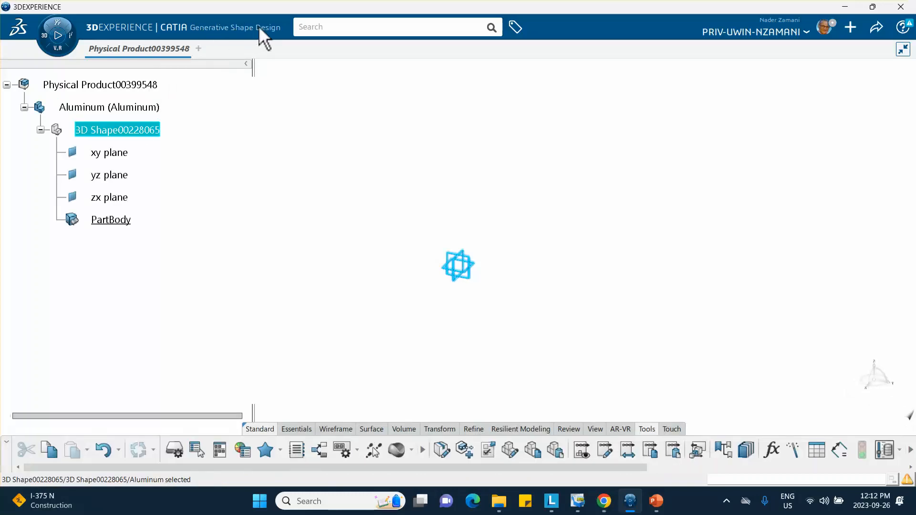
pyautogui.click(474, 260)
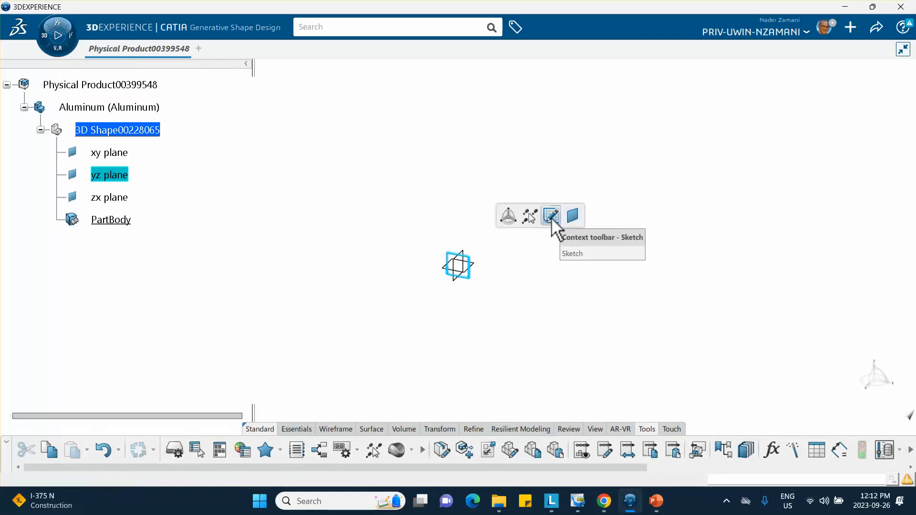
pyautogui.click(552, 221)
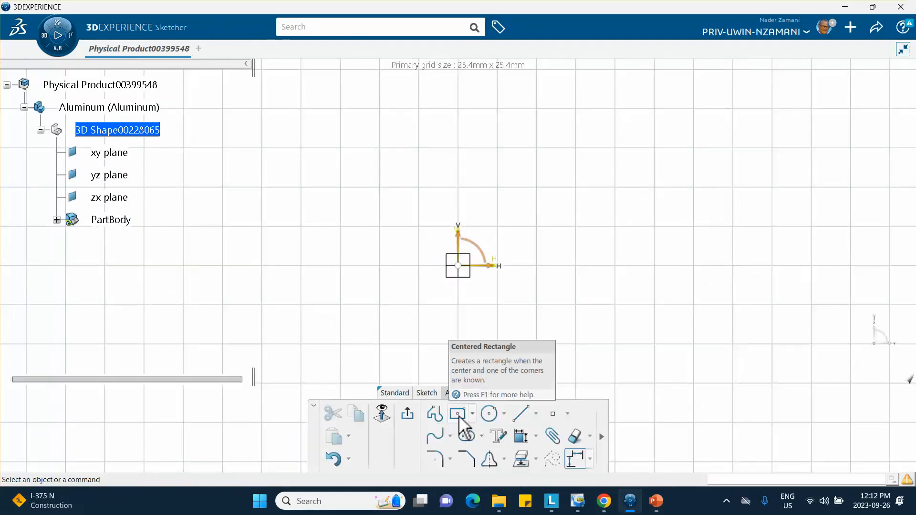
pyautogui.click(457, 414)
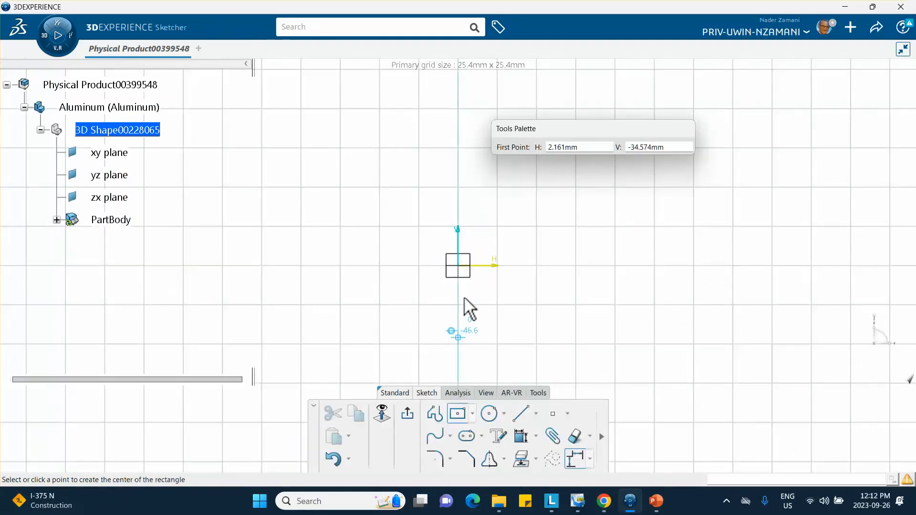
pyautogui.click(458, 265)
pyautogui.click(536, 331)
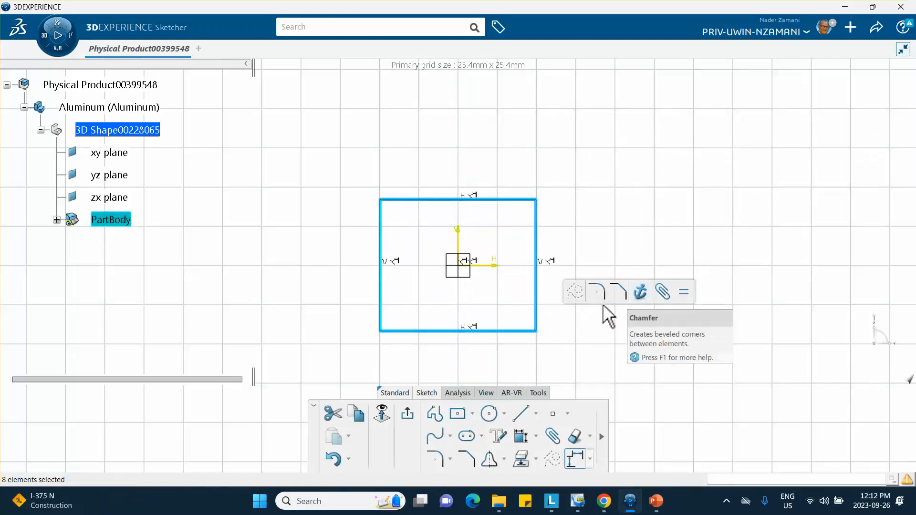
# Constrain both rectangle sides to 100 mm and exit the sketch.
pyautogui.click(521, 436)
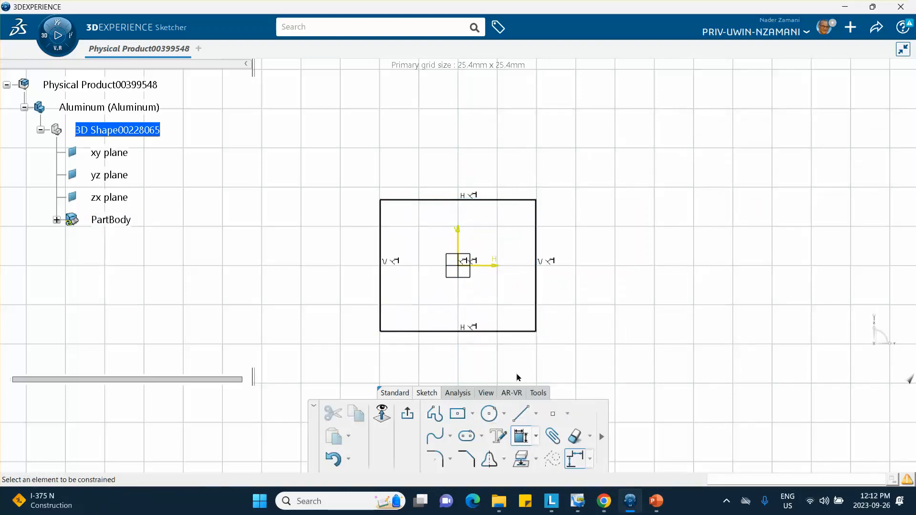
pyautogui.click(499, 200)
pyautogui.click(494, 181)
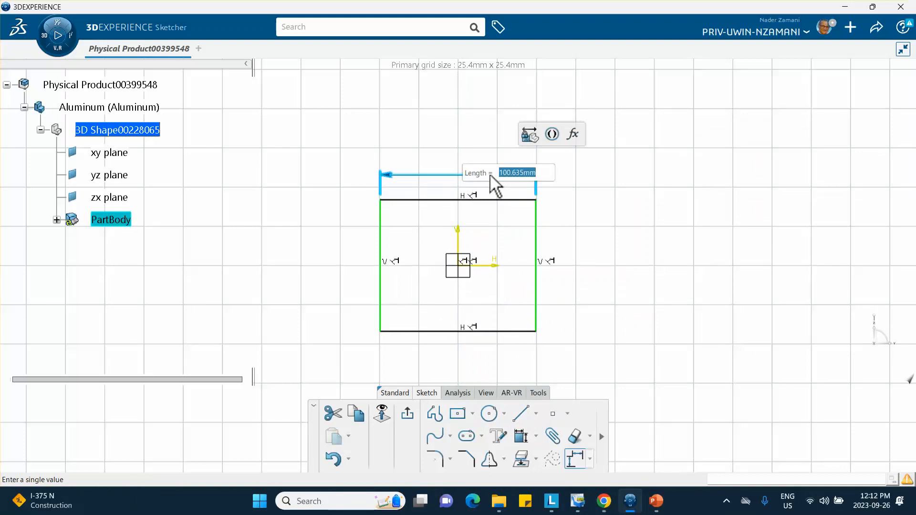
pyautogui.write('100')
pyautogui.press('Return')
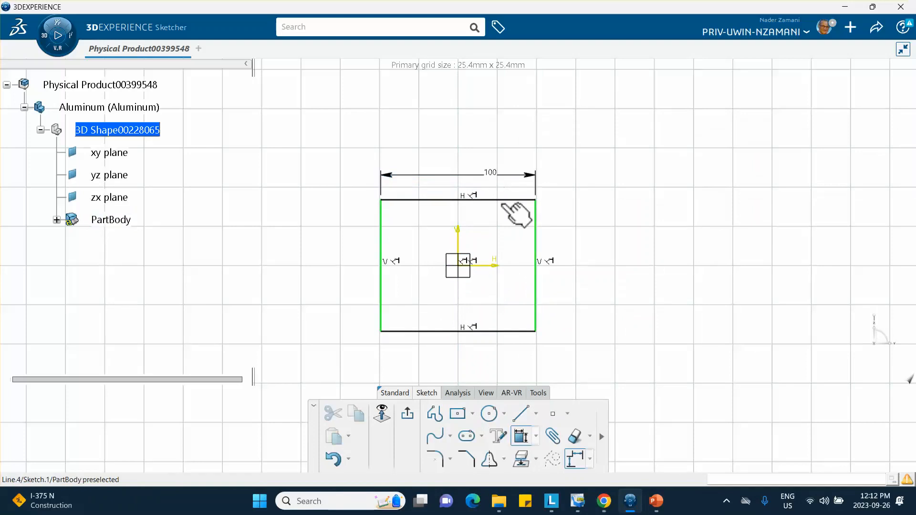
pyautogui.click(536, 233)
pyautogui.click(549, 238)
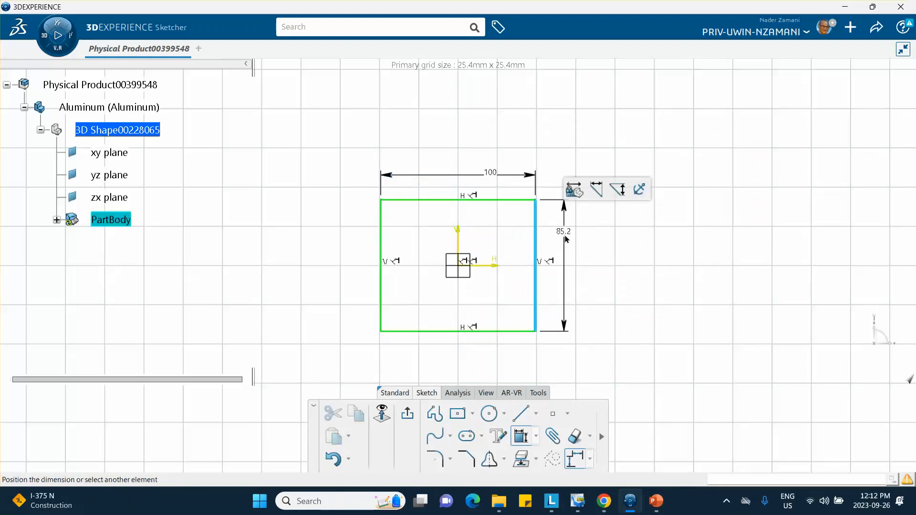
pyautogui.write('100')
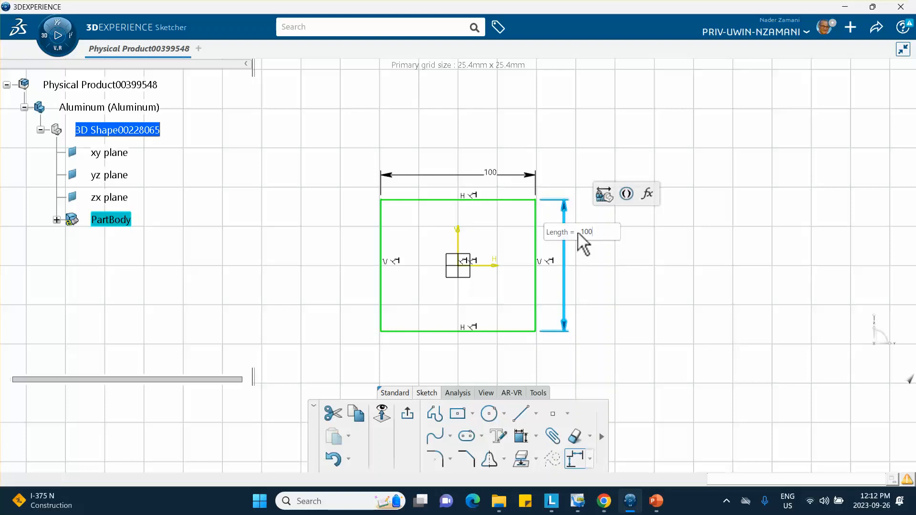
pyautogui.press('Return')
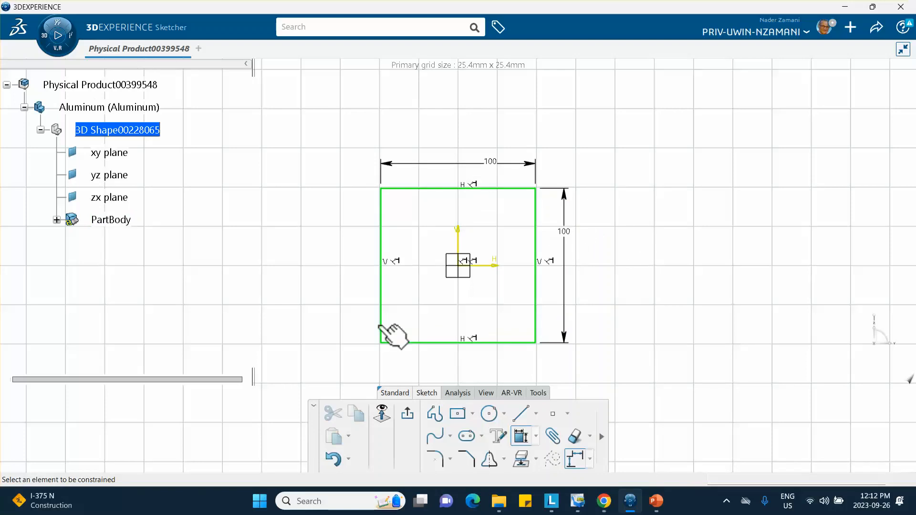
pyautogui.click(408, 416)
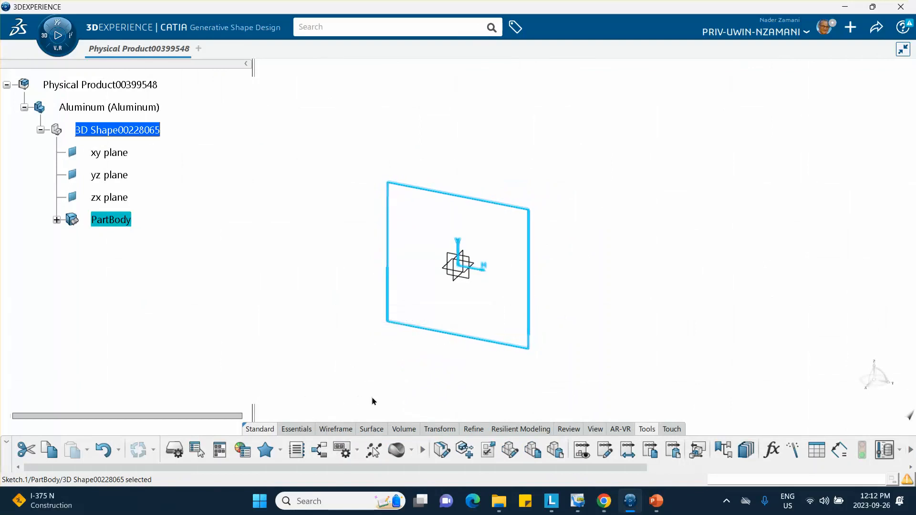
# Extrude Sketch.1 into a square tube surface with limits -2 mm and 302 mm.
pyautogui.click(371, 429)
pyautogui.click(400, 459)
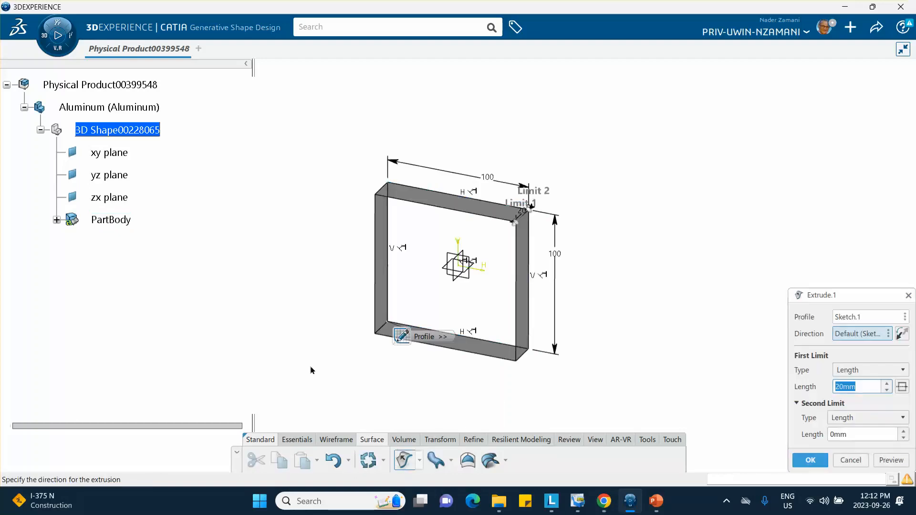
pyautogui.moveTo(313, 370); pyautogui.dragTo(388, 394, button='middle')
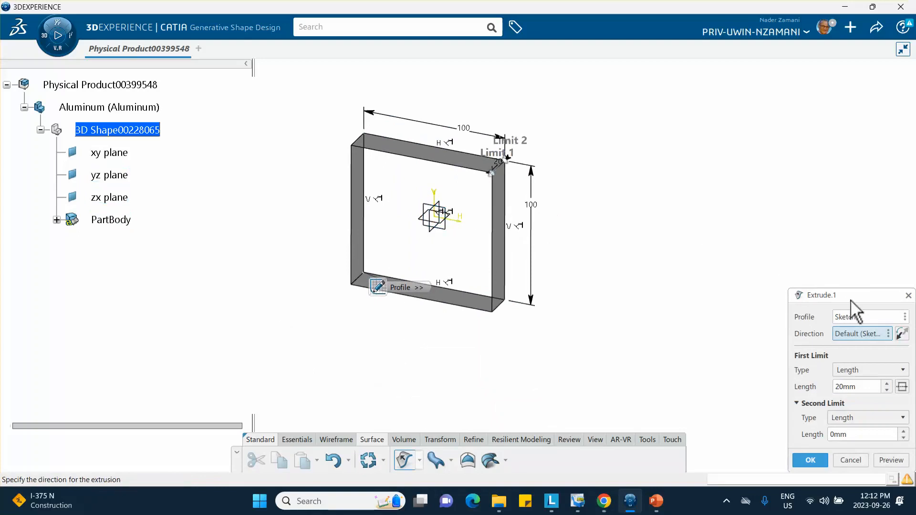
pyautogui.moveTo(850, 299); pyautogui.dragTo(814, 172)
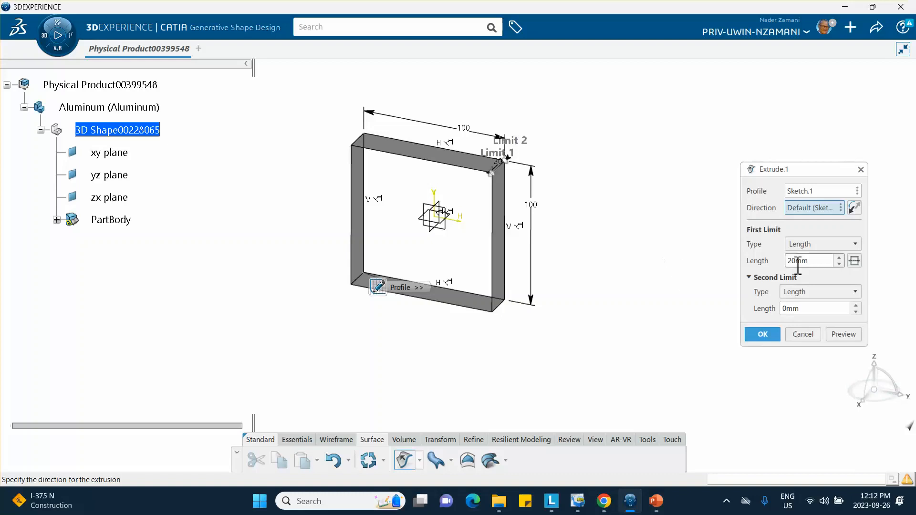
pyautogui.doubleClick(812, 260)
pyautogui.write('-')
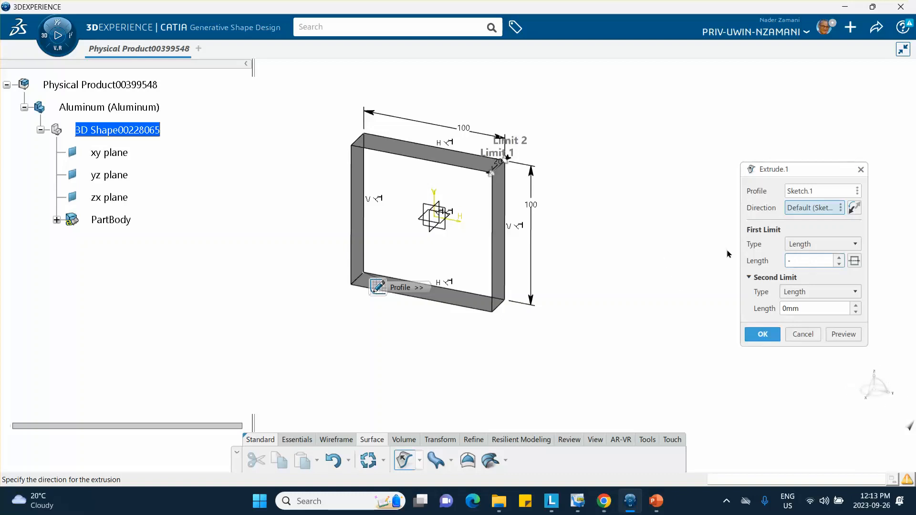
pyautogui.write('2')
pyautogui.doubleClick(809, 308)
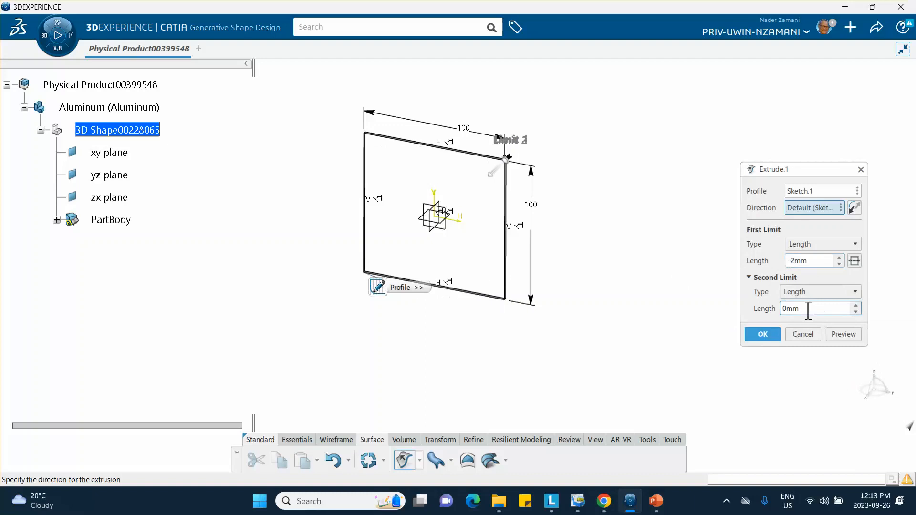
pyautogui.write('302')
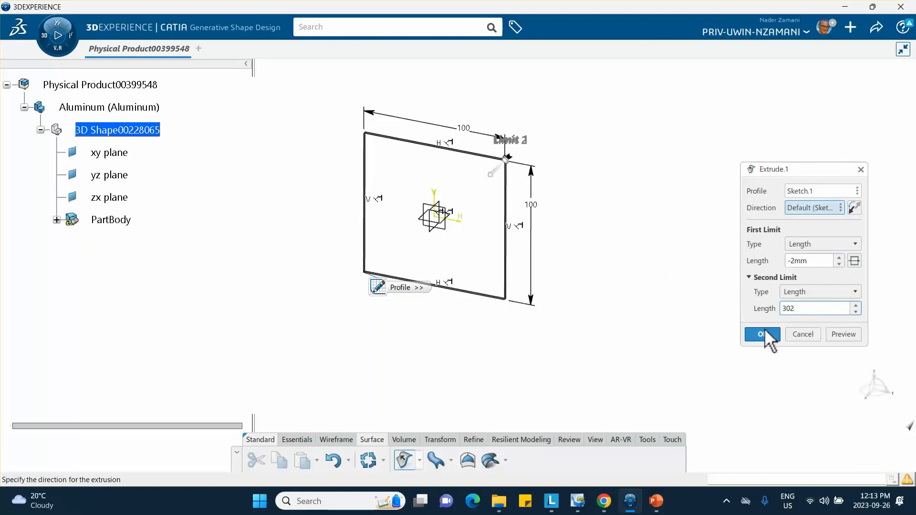
pyautogui.click(763, 334)
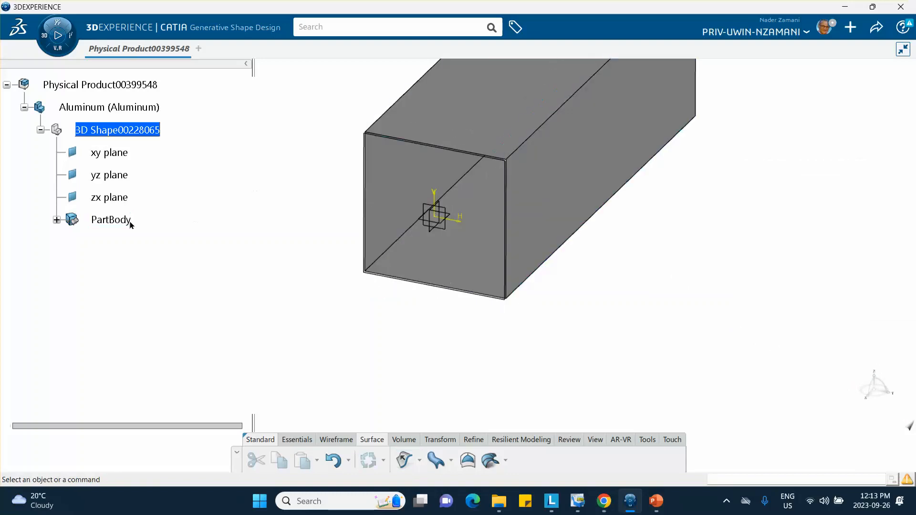
# Flip Extrude.1's direction, keeping its -2 mm and 302 mm limits, then view the tube obliquely.
pyautogui.click(57, 221)
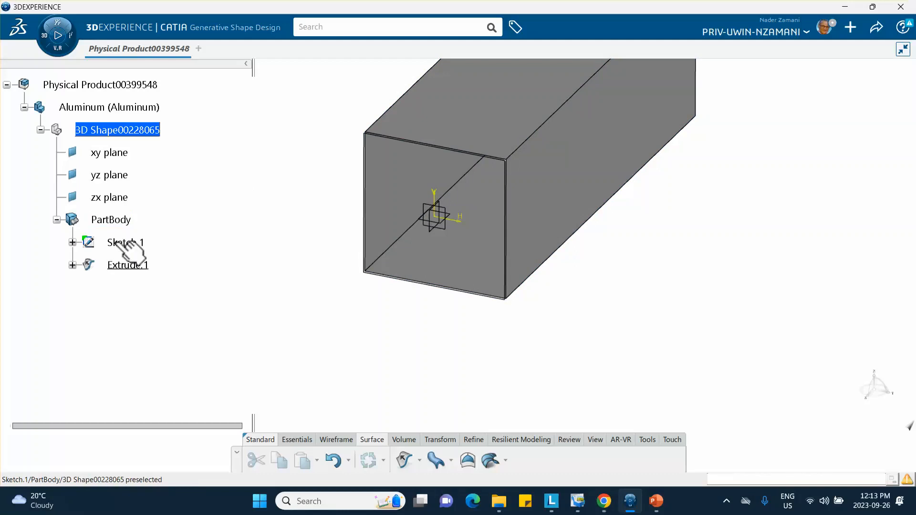
pyautogui.doubleClick(134, 265)
pyautogui.click(854, 207)
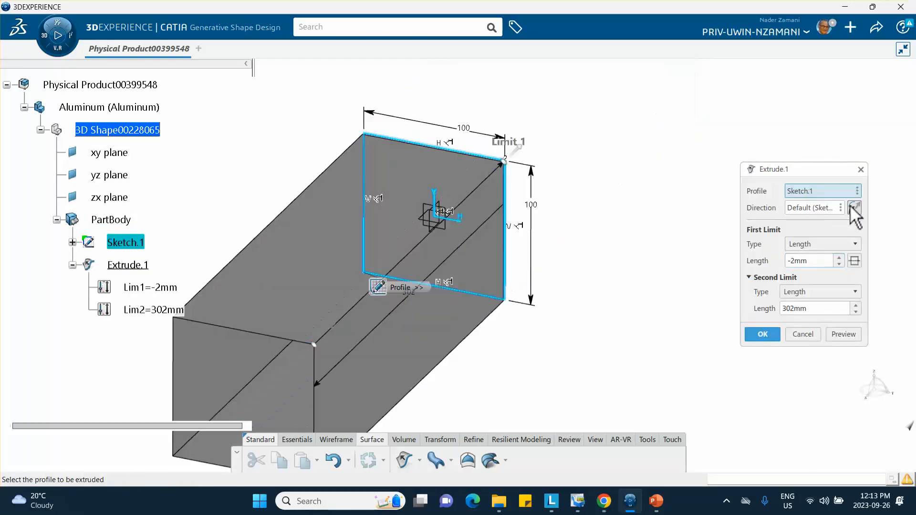
pyautogui.click(762, 334)
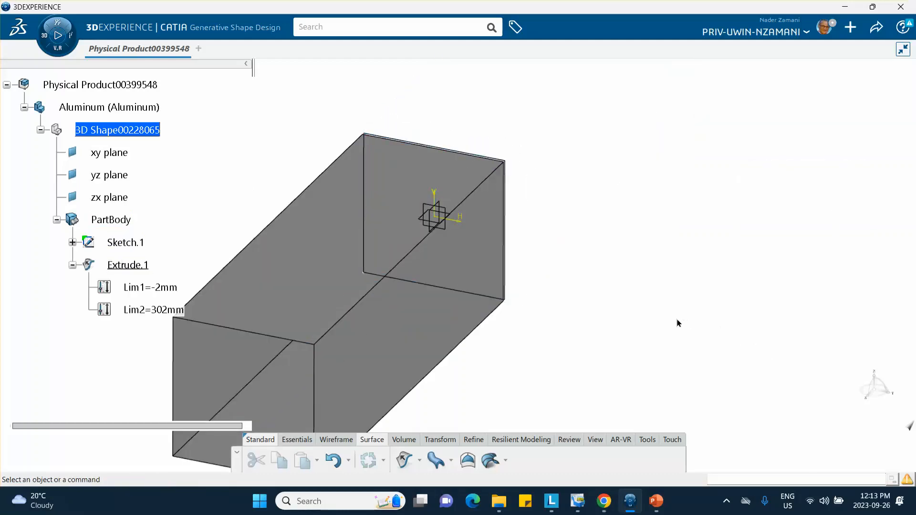
pyautogui.moveTo(744, 333); pyautogui.dragTo(505, 323, button='middle')
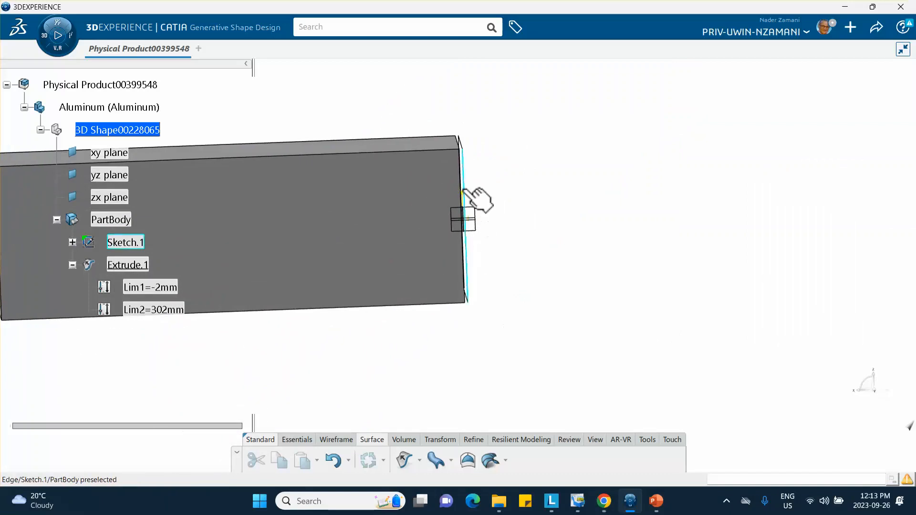
pyautogui.moveTo(488, 277); pyautogui.dragTo(686, 276, button='middle')
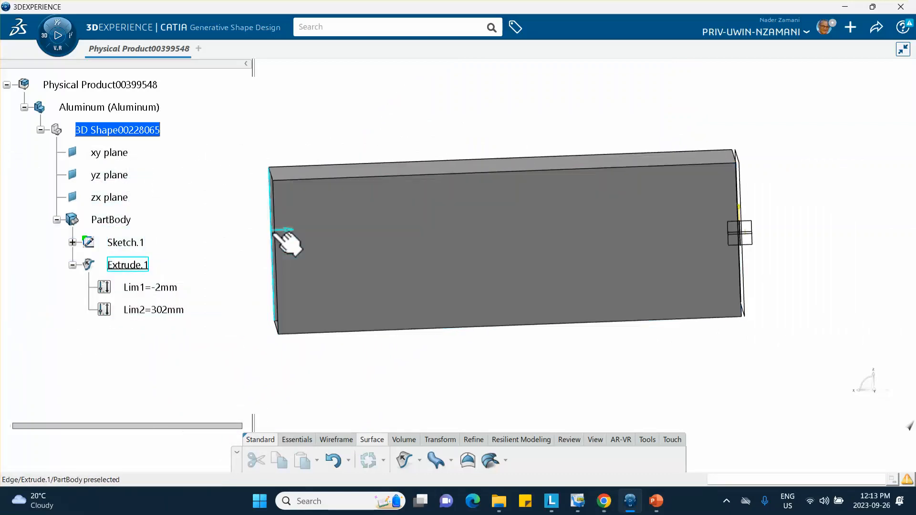
pyautogui.moveTo(430, 240); pyautogui.dragTo(252, 136, button='middle')
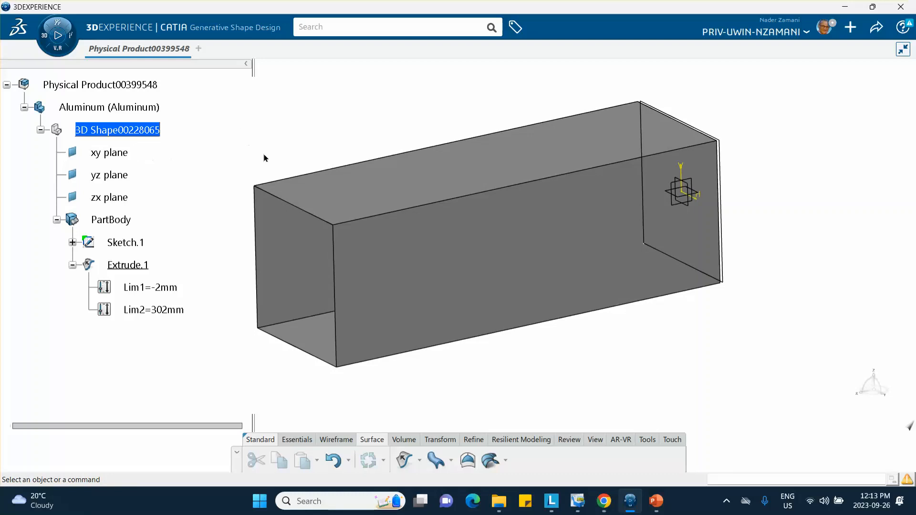
pyautogui.moveTo(539, 167); pyautogui.dragTo(550, 189, button='middle')
pyautogui.moveTo(251, 141); pyautogui.dragTo(241, 155, button='middle')
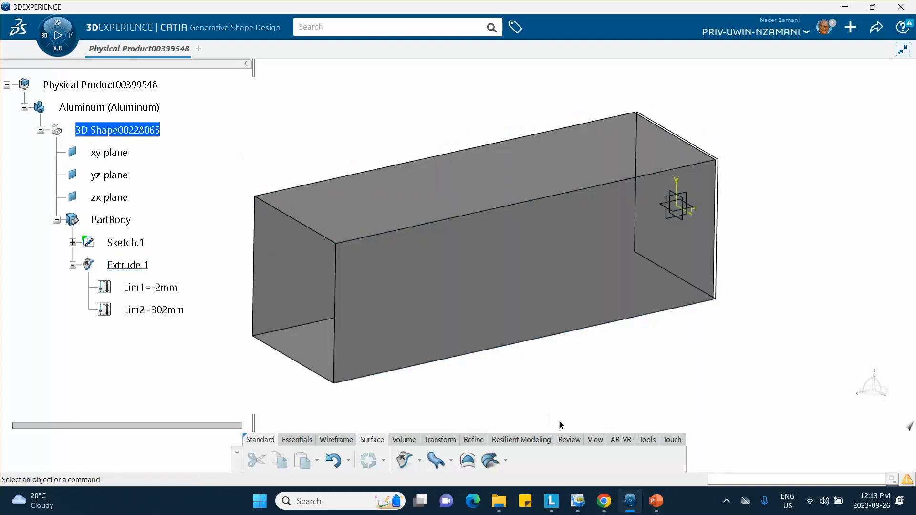
# Create a new core material named 'aluminum Sep26 2023'.
pyautogui.click(647, 440)
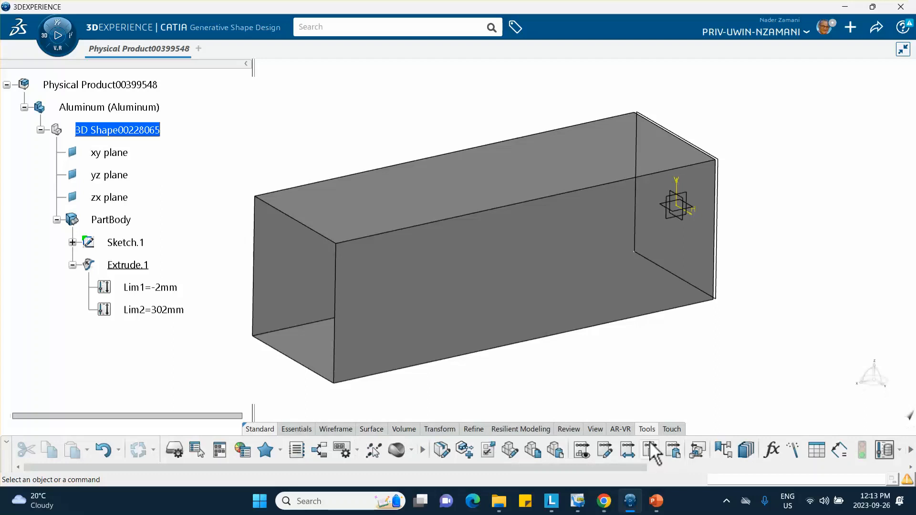
pyautogui.click(410, 450)
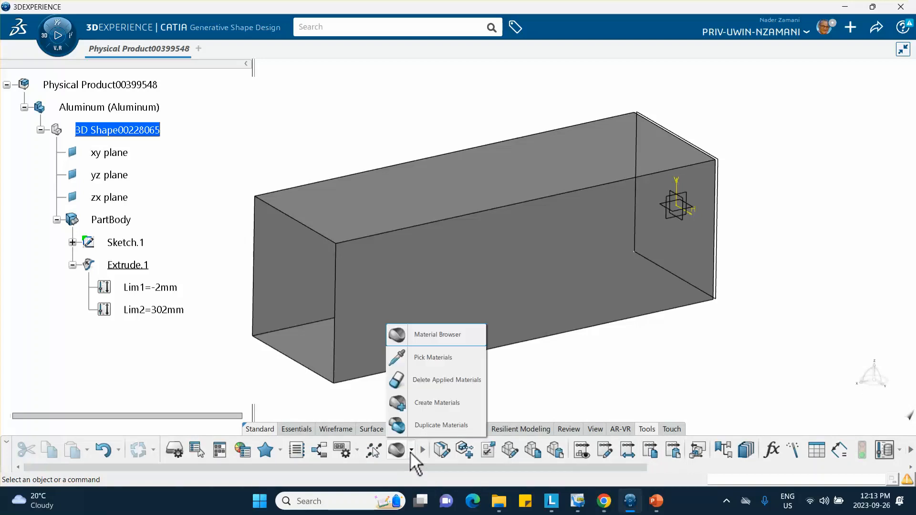
pyautogui.click(421, 404)
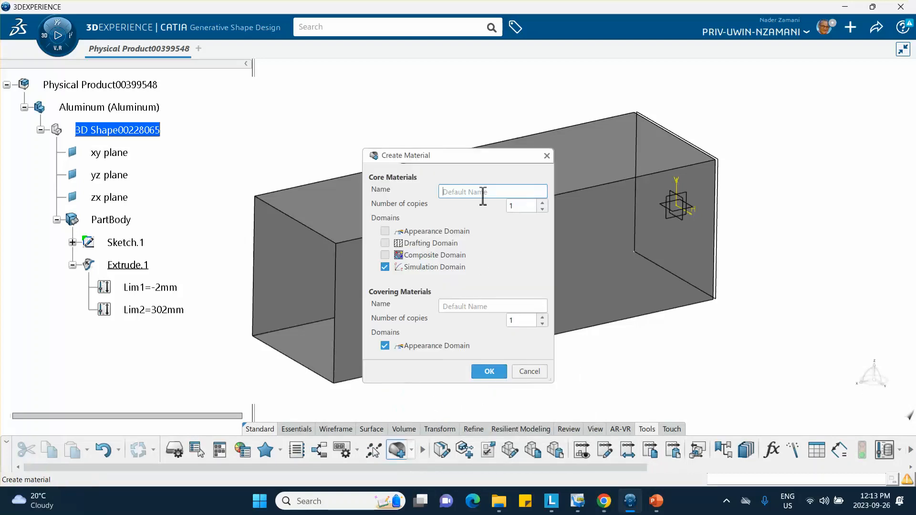
pyautogui.write('aluminum Sep26 2023')
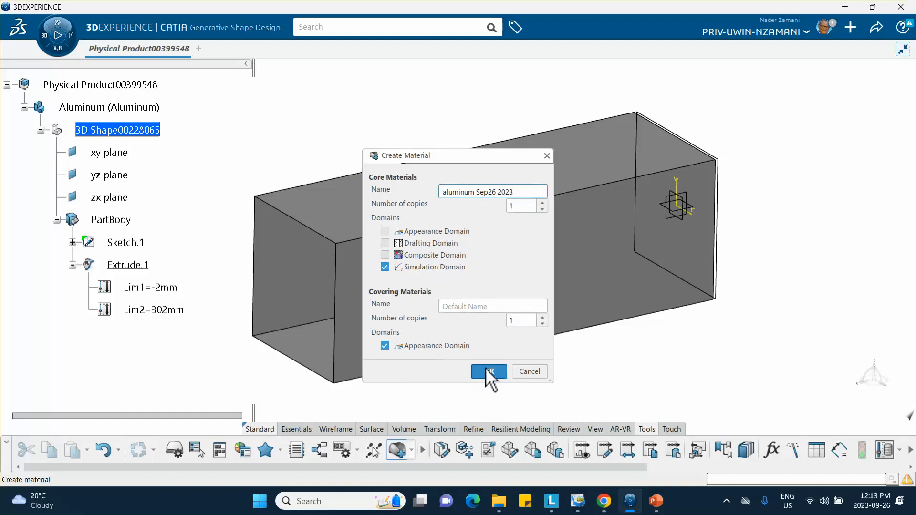
pyautogui.click(484, 371)
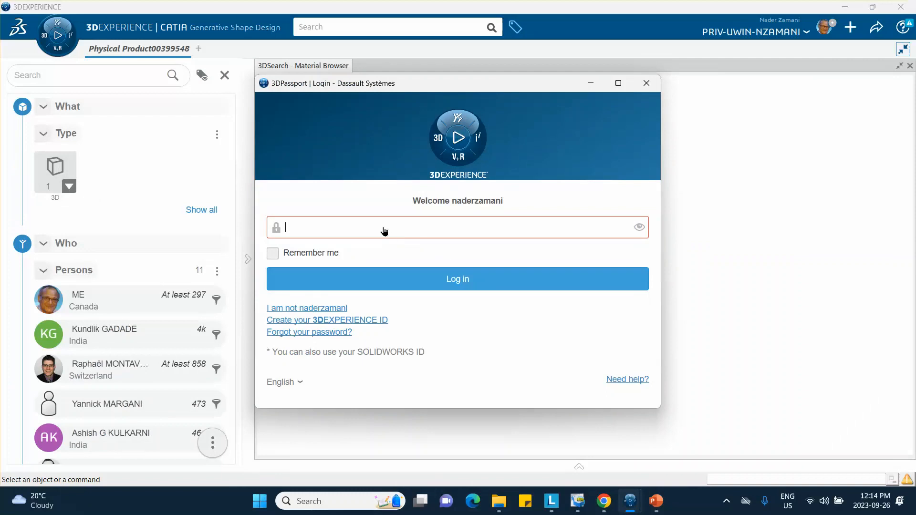
# Log in with the account password, close the timed-out Material Browser, and start another material.
pyautogui.click(340, 228)
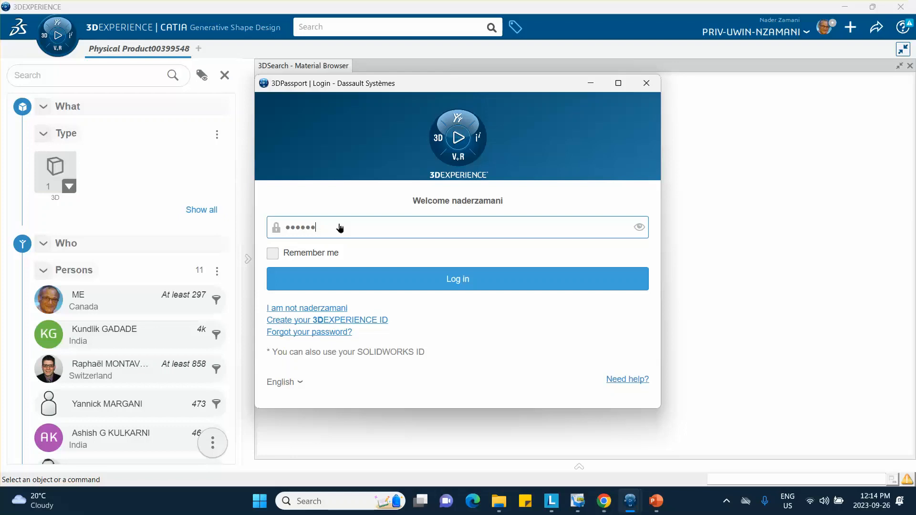
pyautogui.write('•')
pyautogui.click(433, 283)
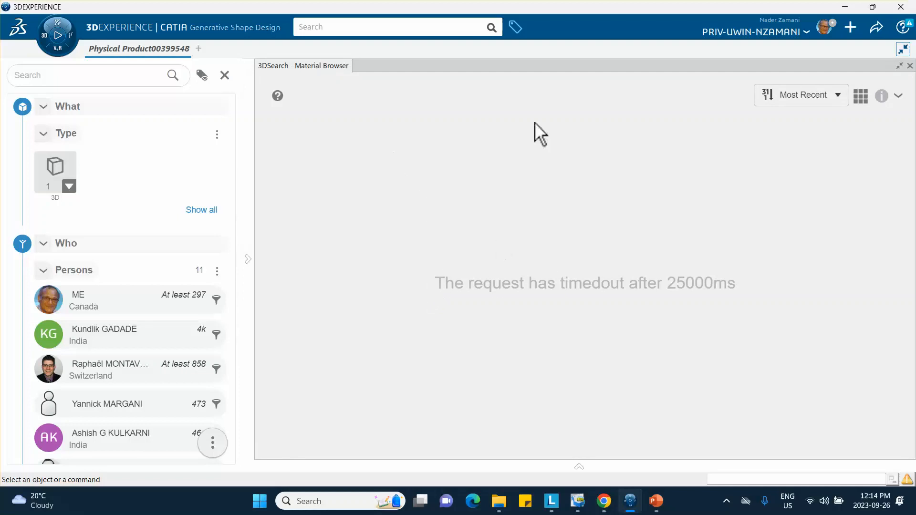
pyautogui.click(910, 66)
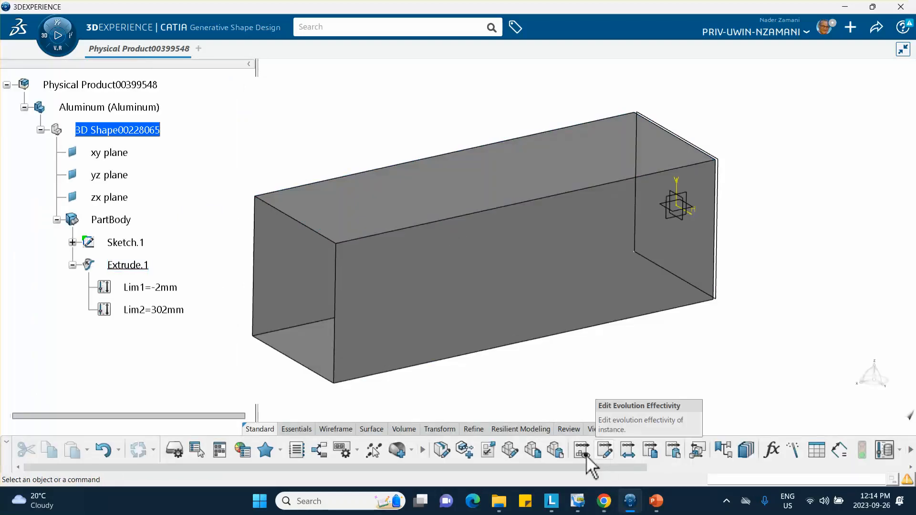
pyautogui.click(397, 449)
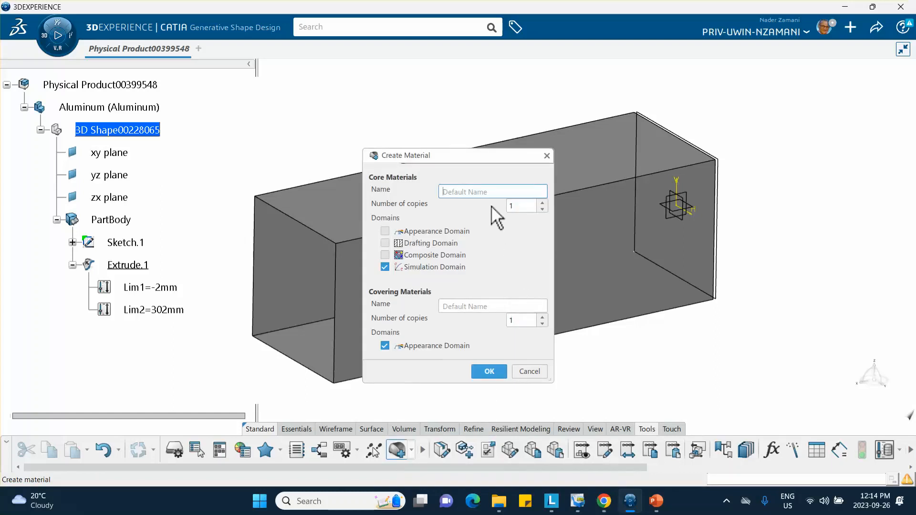
# Submit a core material named 'aluminum Sep 26 2023'.
pyautogui.write('aluminum Sep 26 2023')
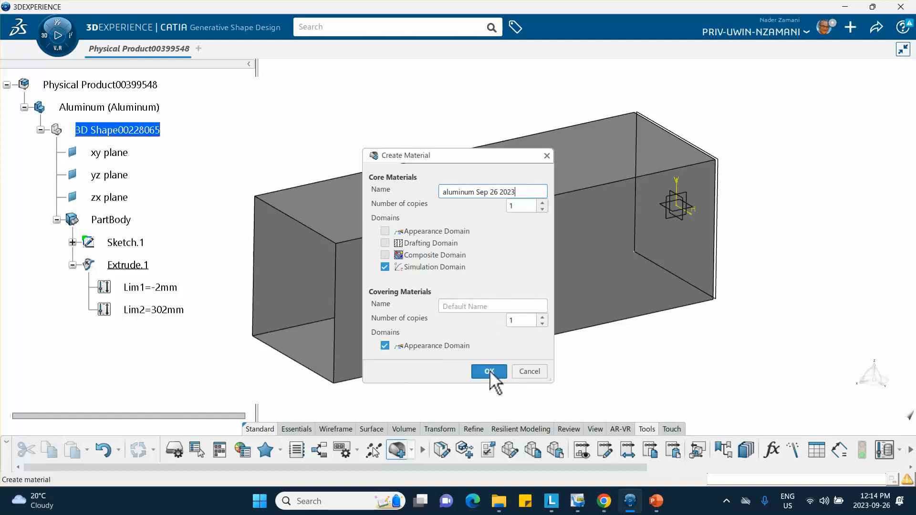
pyautogui.click(489, 371)
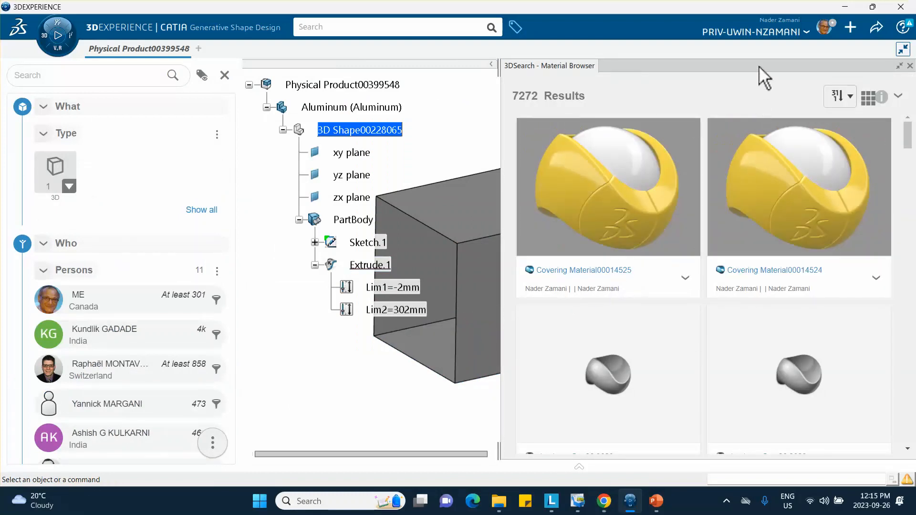
# Sort the Material Browser results by Most Recent.
pyautogui.scroll(-5, 634, 311)
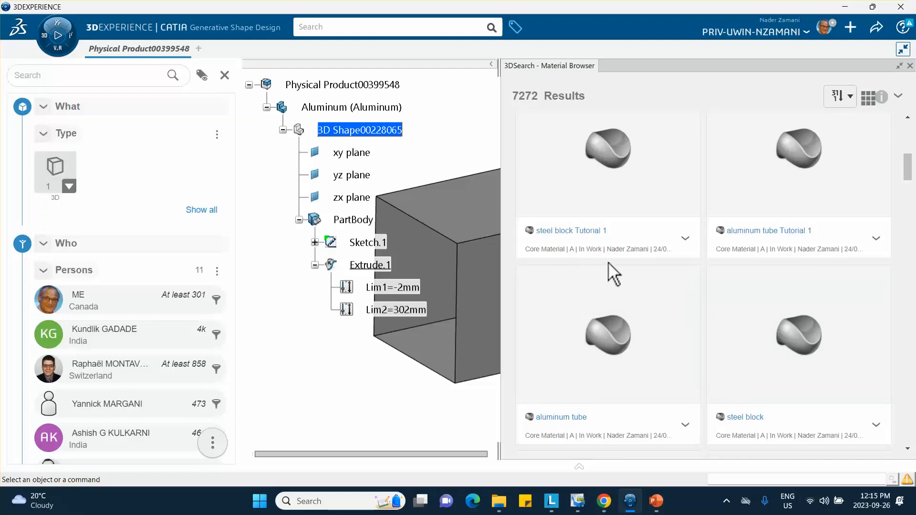
pyautogui.scroll(-5, 697, 277)
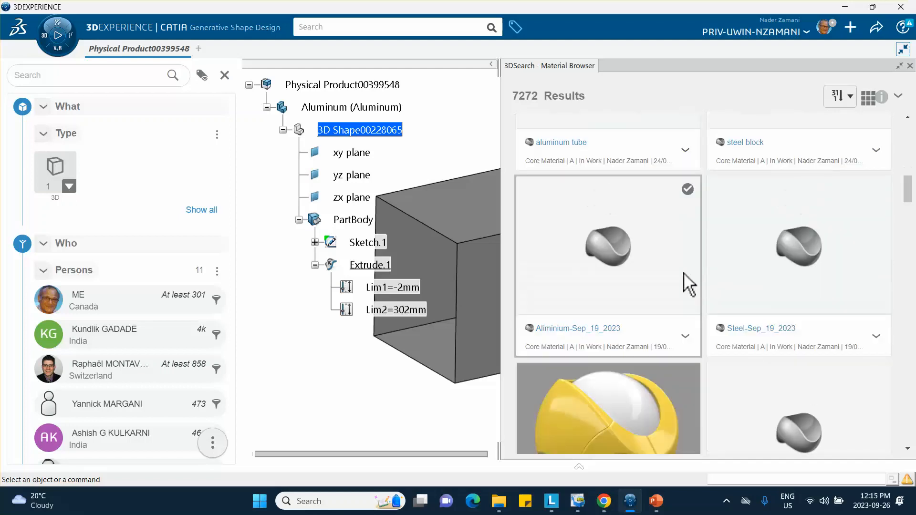
pyautogui.moveTo(676, 287)
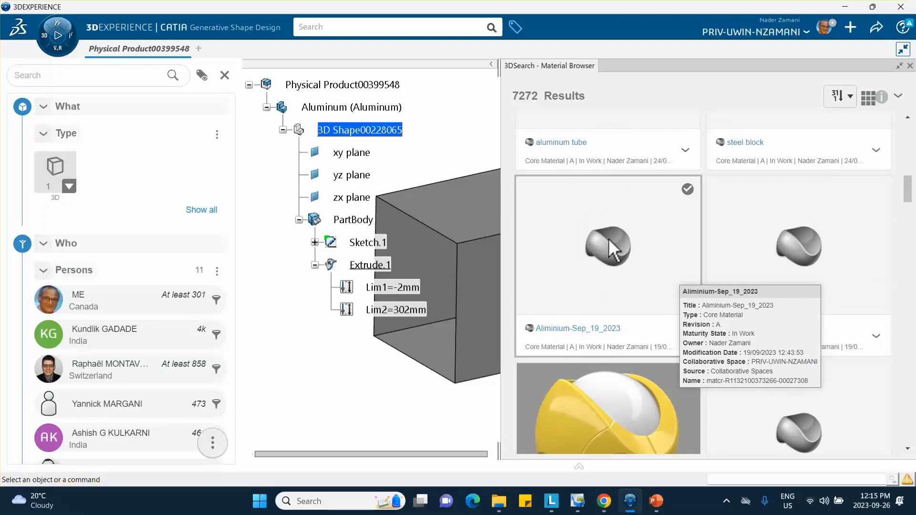
pyautogui.scroll(-5, 644, 245)
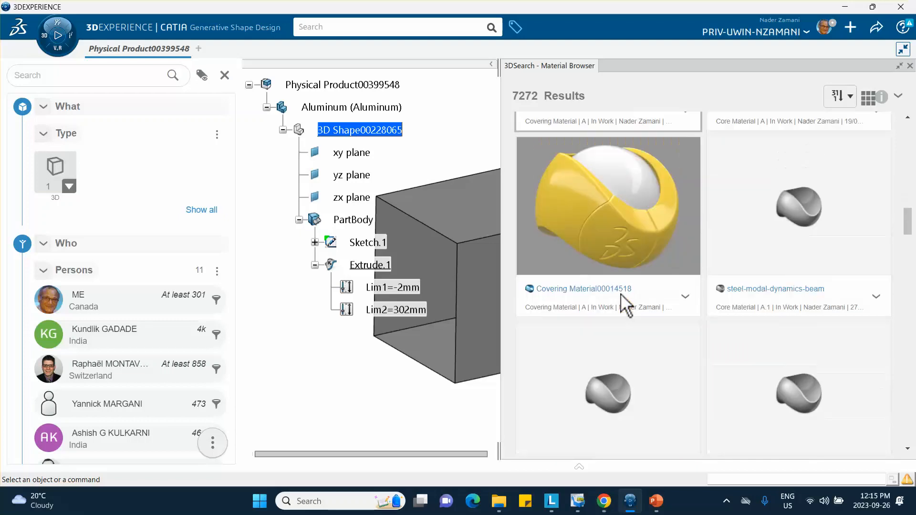
pyautogui.scroll(-5, 626, 306)
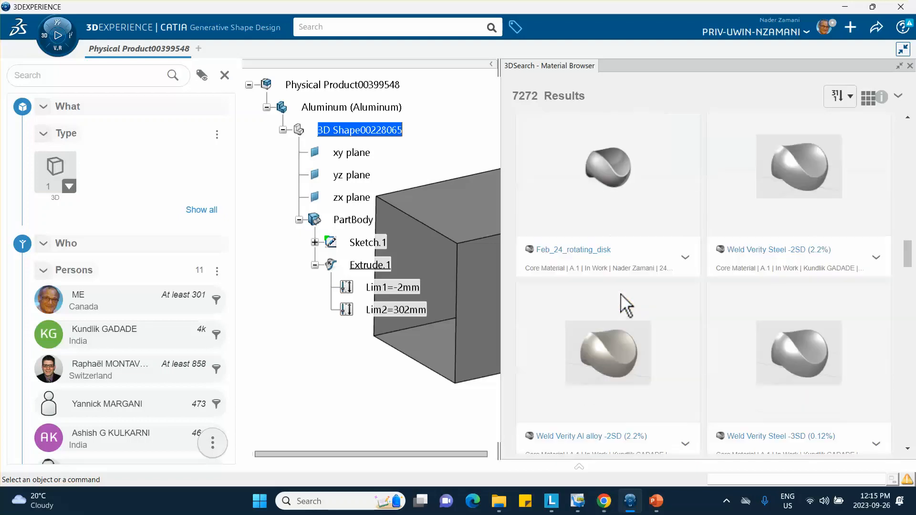
pyautogui.scroll(10, 620, 303)
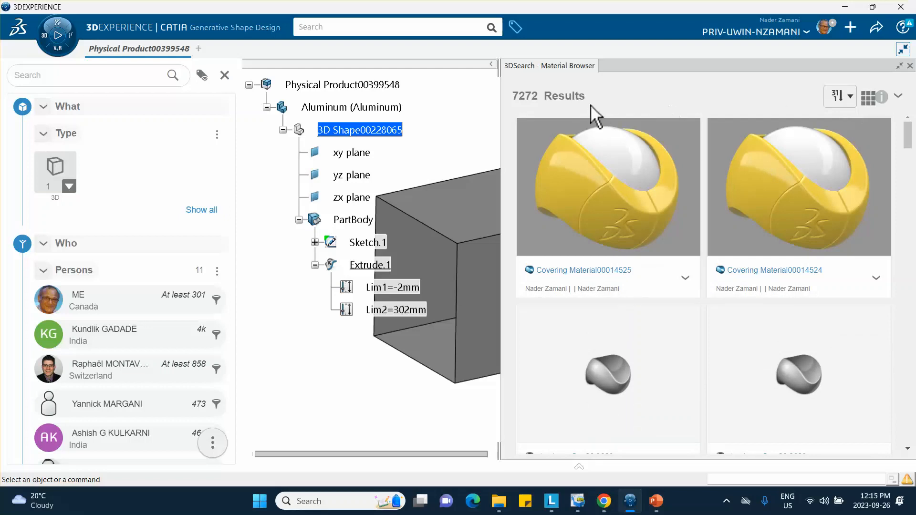
pyautogui.click(850, 96)
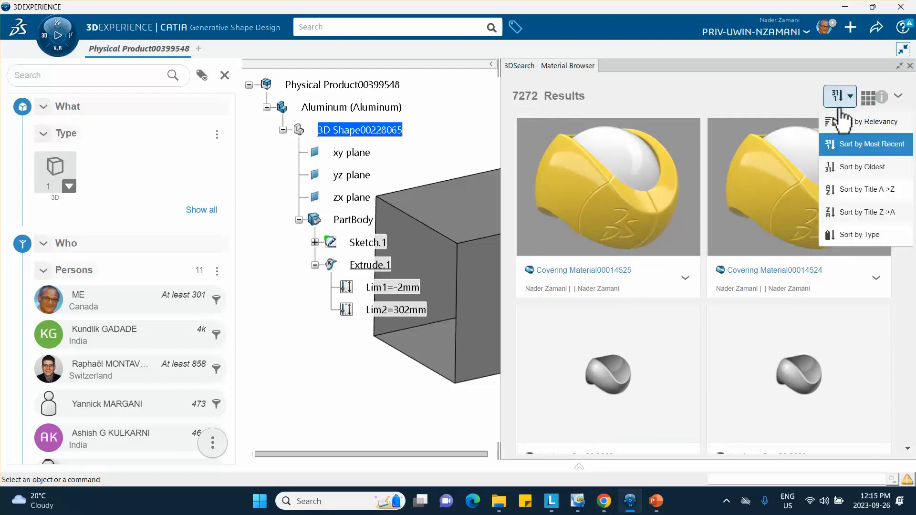
pyautogui.click(840, 143)
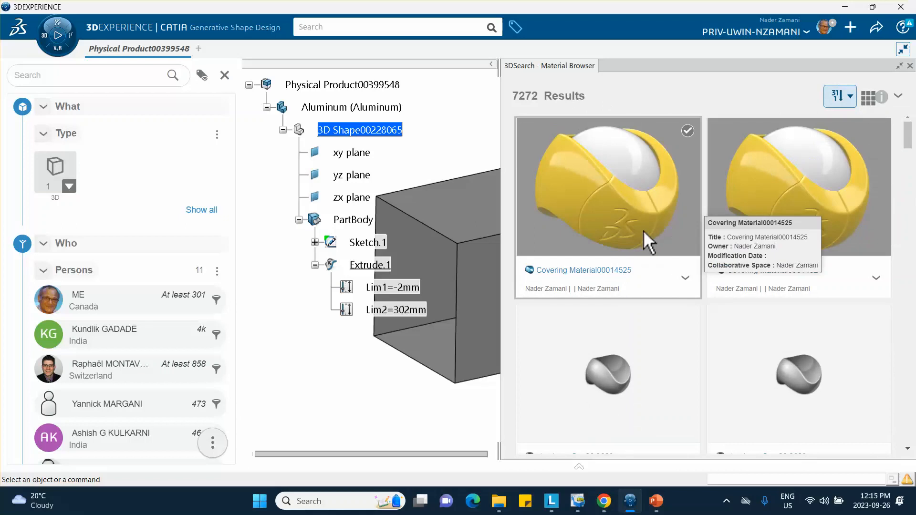
# Apply 'aluminum Sep 26 2023' to the Aluminum part and close the browser.
pyautogui.scroll(-5, 616, 243)
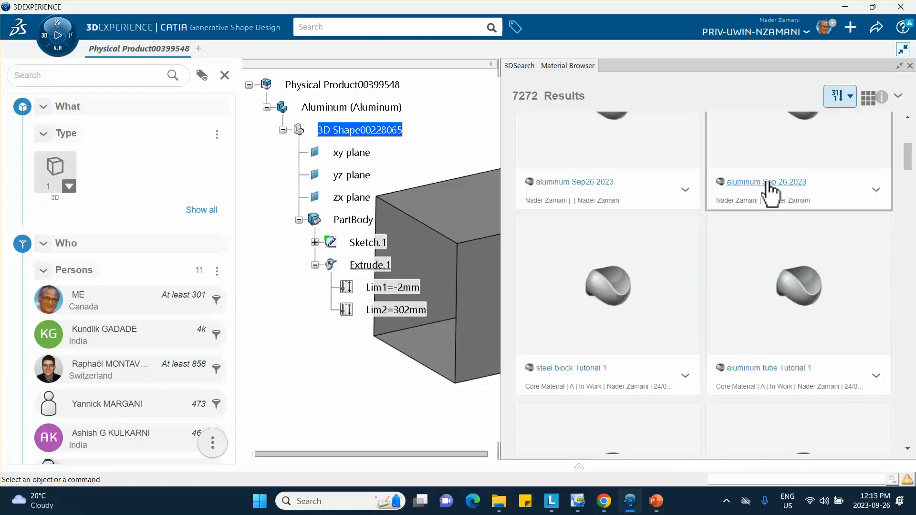
pyautogui.click(879, 195)
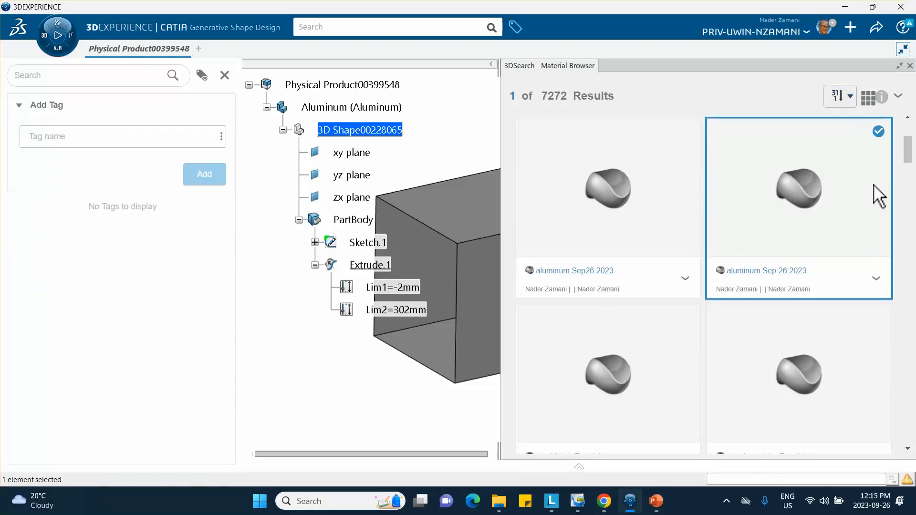
pyautogui.click(878, 279)
pyautogui.click(869, 329)
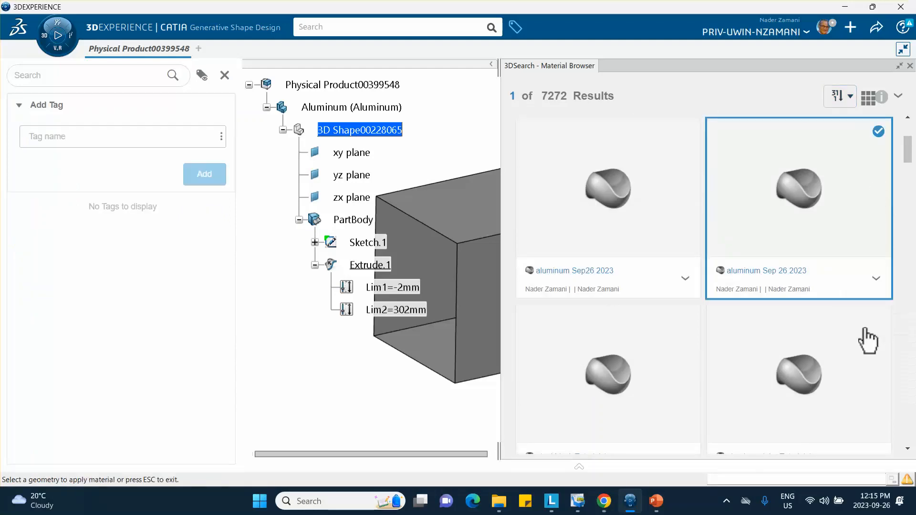
pyautogui.click(329, 111)
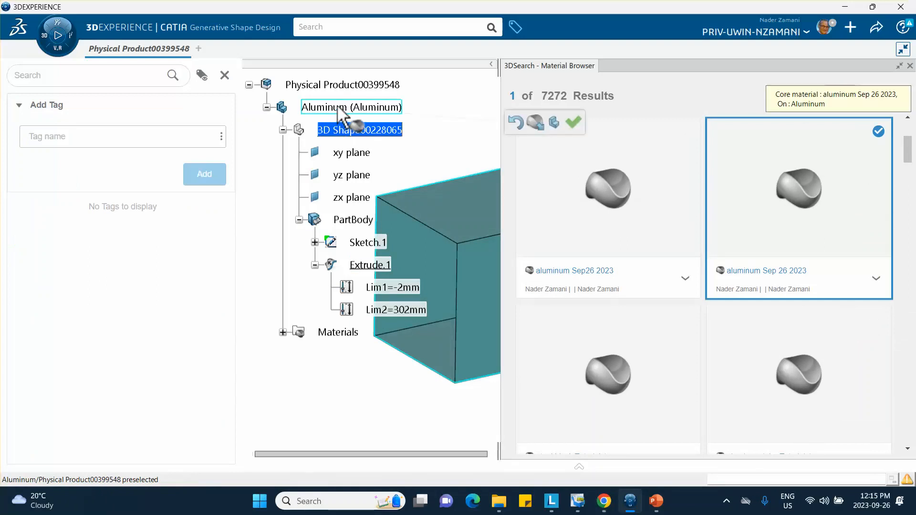
pyautogui.click(573, 123)
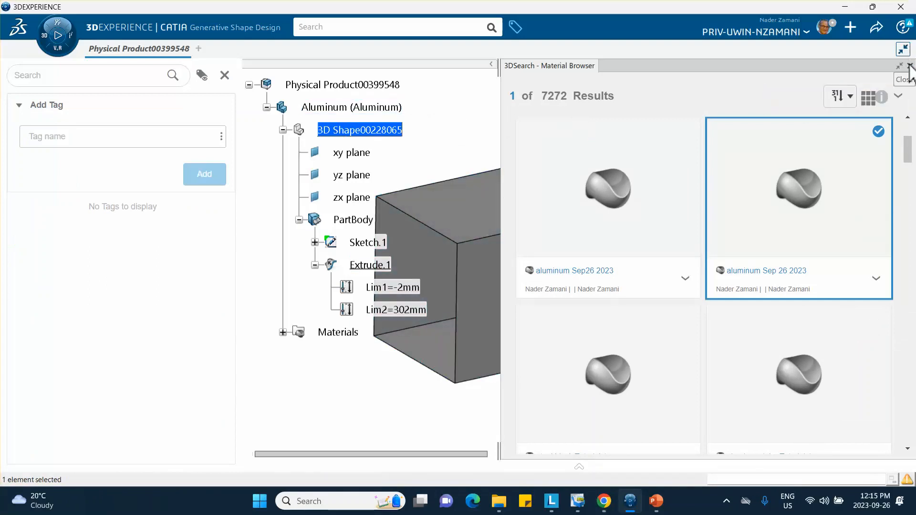
pyautogui.click(909, 66)
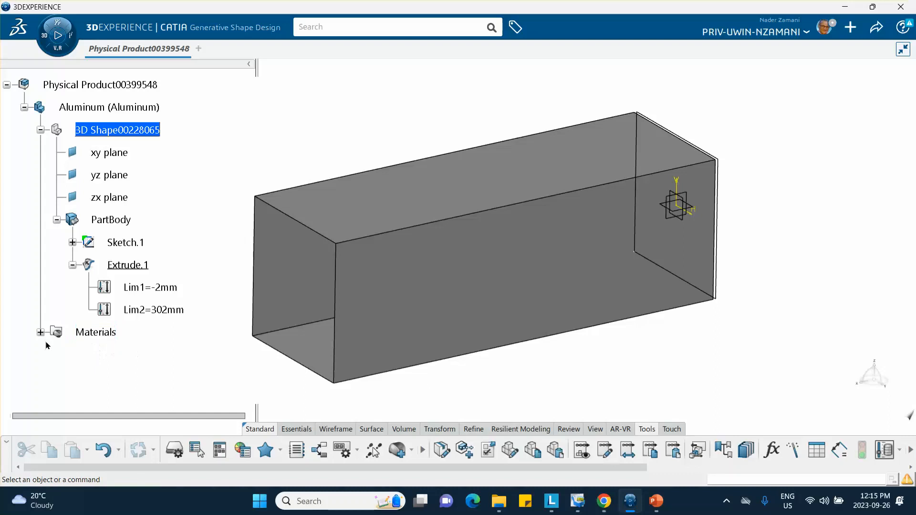
# Open the Material Simulation Domain definition under aluminum Sep 26 2023.
pyautogui.click(40, 332)
pyautogui.click(56, 355)
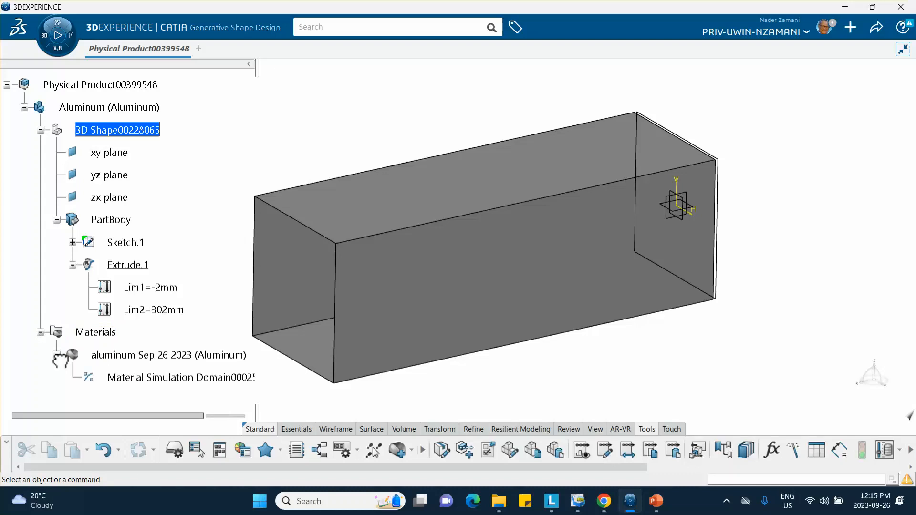
pyautogui.scroll(-1, 143, 333)
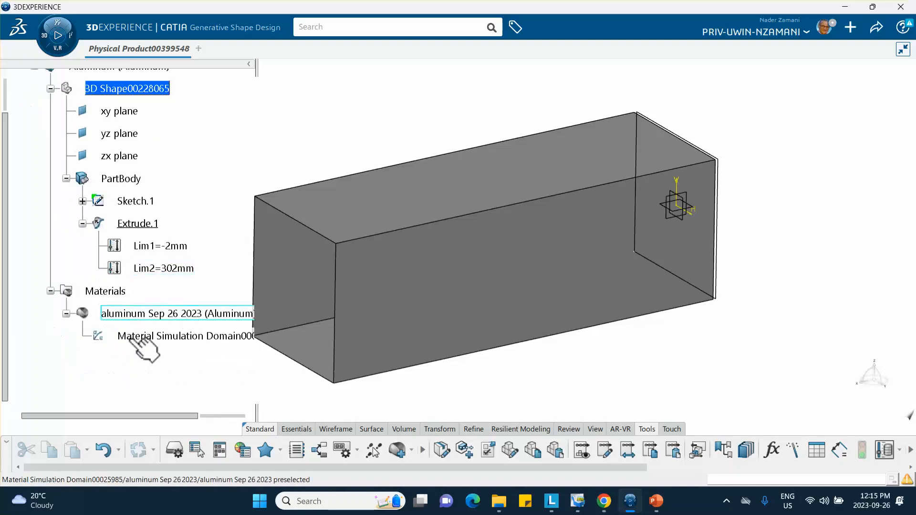
pyautogui.click(176, 336)
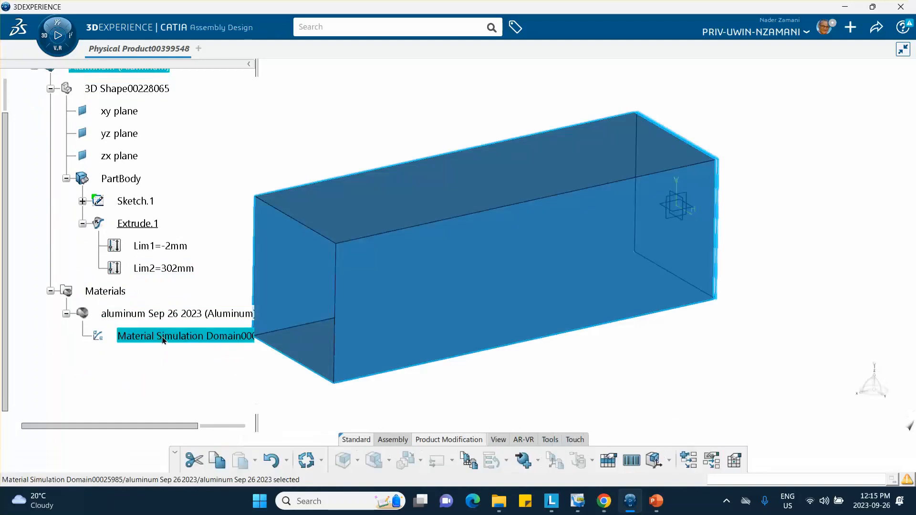
pyautogui.doubleClick(164, 338)
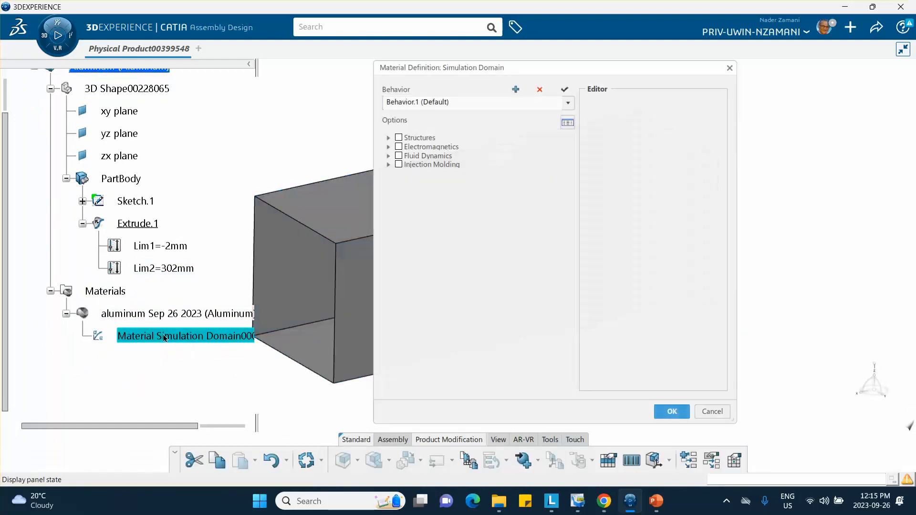
# Add a Structures density of 2.5e-9 T_mm3, taken from the aluminum slide data.
pyautogui.click(389, 138)
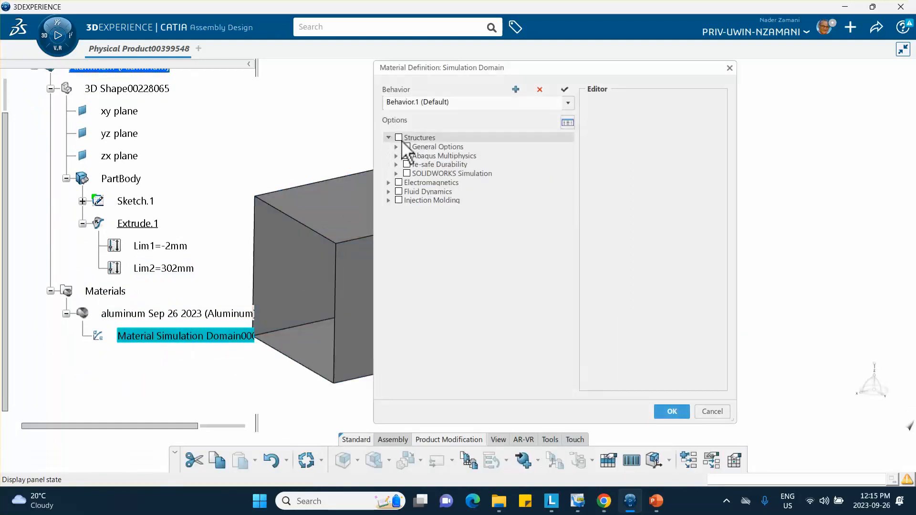
pyautogui.click(407, 146)
pyautogui.click(414, 156)
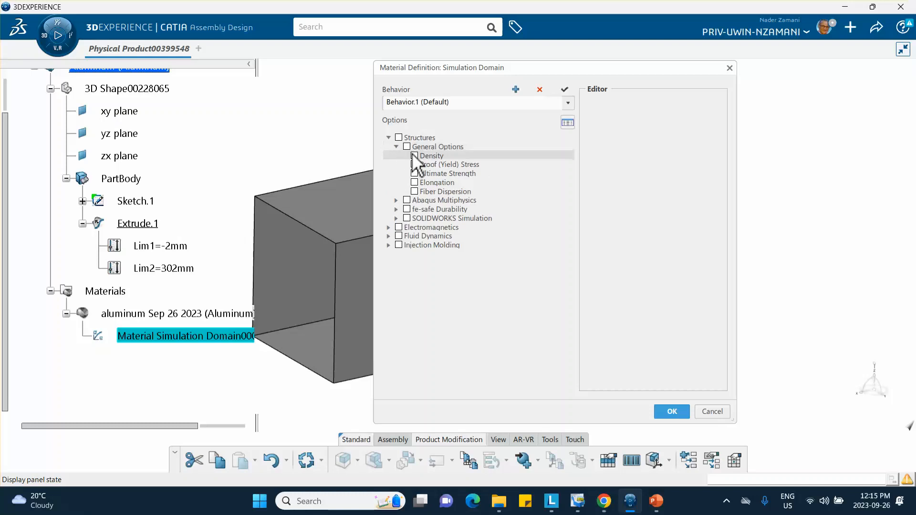
pyautogui.doubleClick(624, 141)
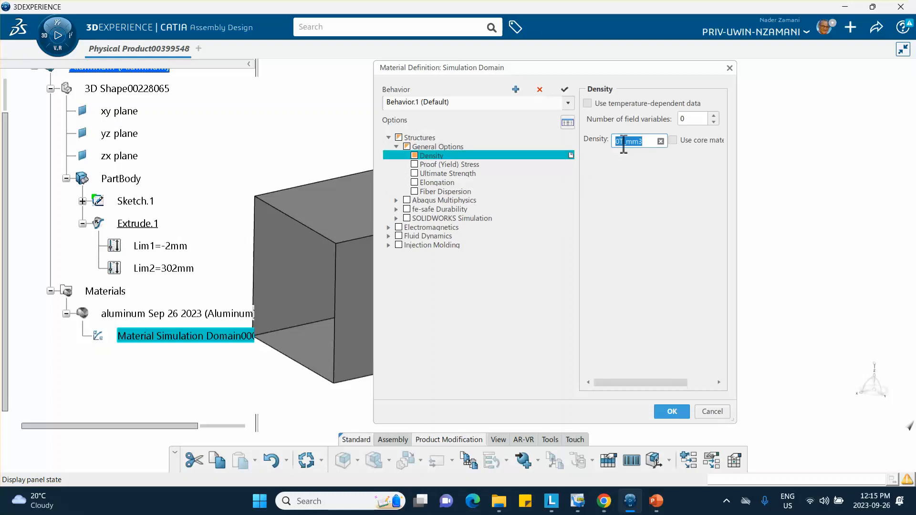
pyautogui.click(620, 143)
pyautogui.click(655, 501)
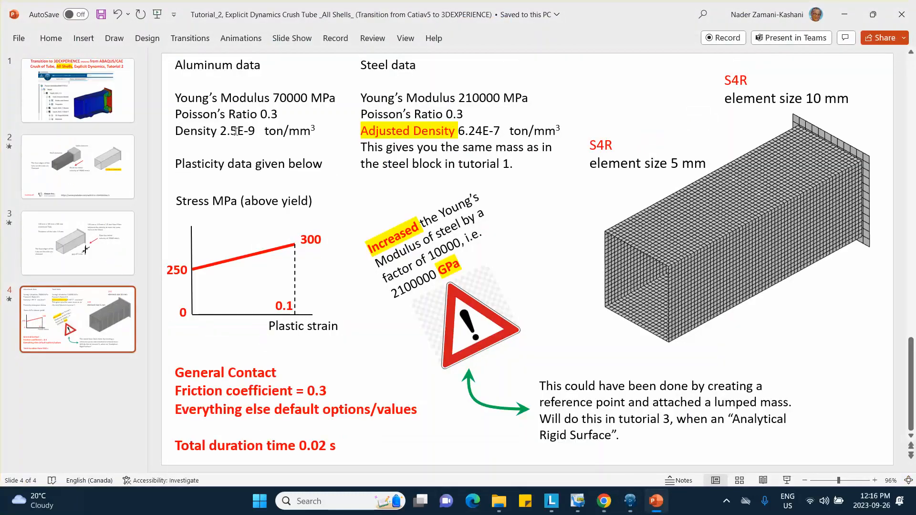
pyautogui.hotkey('alt', 'Tab')
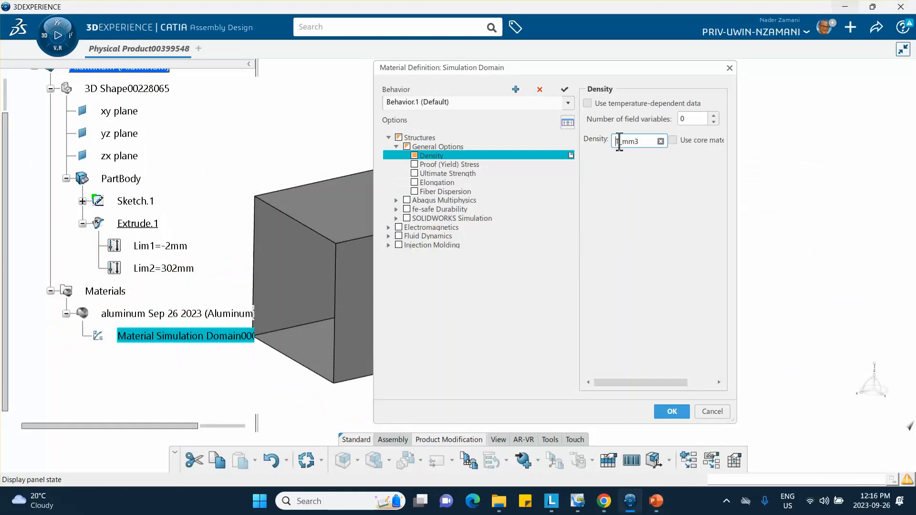
pyautogui.write('.5e-009')
pyautogui.click(483, 286)
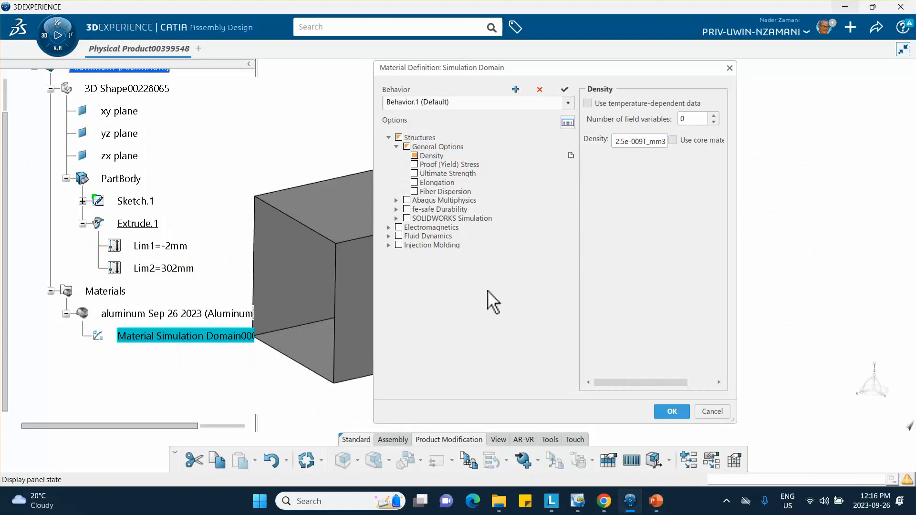
pyautogui.click(397, 201)
# Add Elastic behaviour to the aluminum with Young's modulus 70000 MPa and Poisson's ratio 0.3.
pyautogui.click(404, 209)
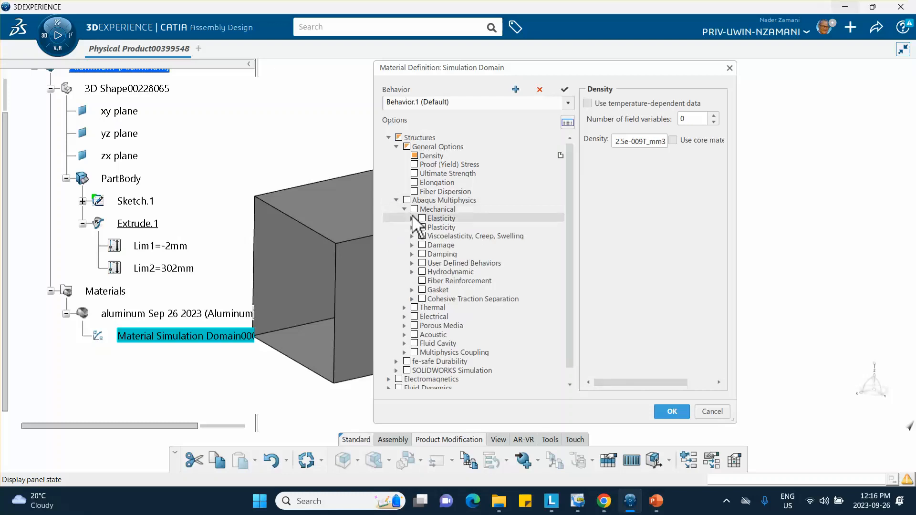
pyautogui.click(412, 218)
pyautogui.click(428, 227)
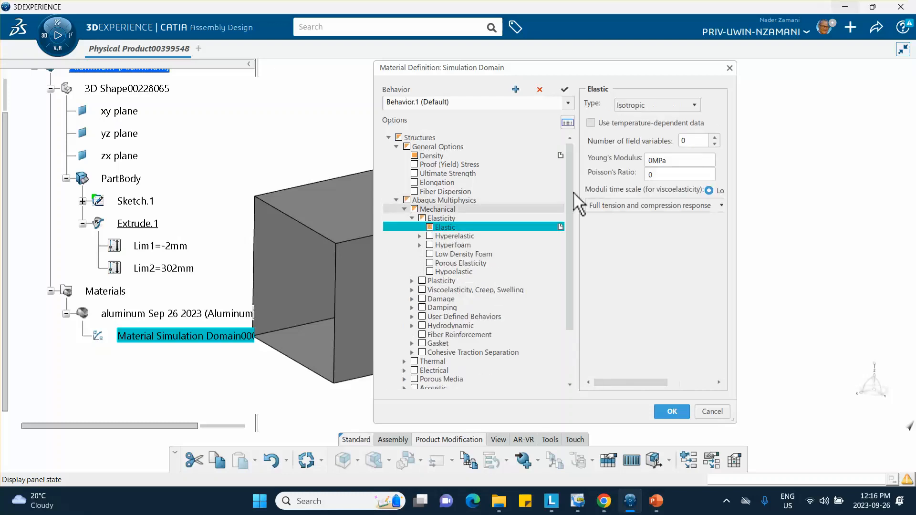
pyautogui.click(655, 164)
pyautogui.click(655, 164)
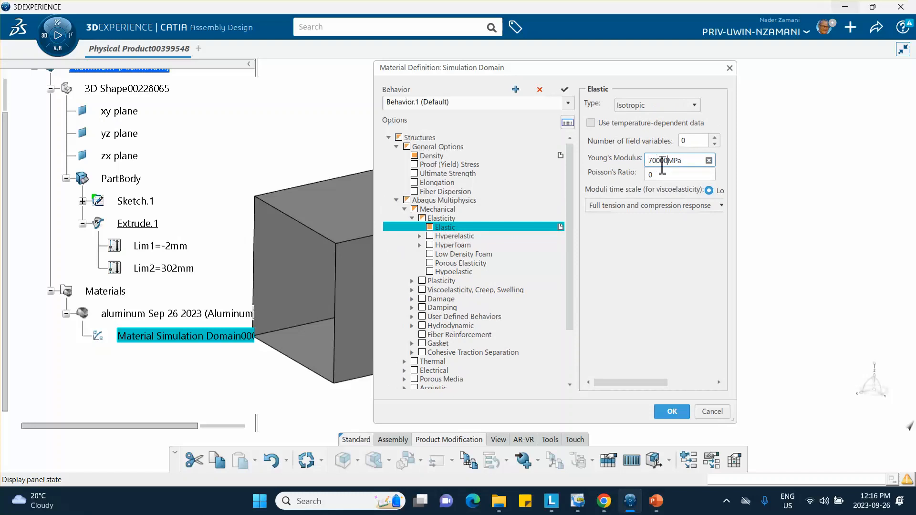
pyautogui.click(657, 174)
pyautogui.write('.3')
# Add Plastic behaviour under Plasticity > Metal Plasticity to the aluminum material.
pyautogui.click(411, 280)
pyautogui.click(420, 289)
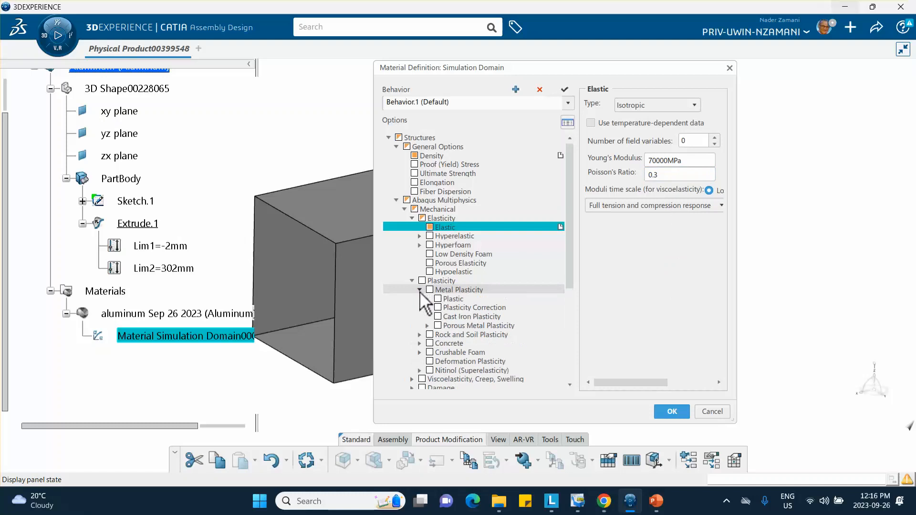
pyautogui.click(427, 299)
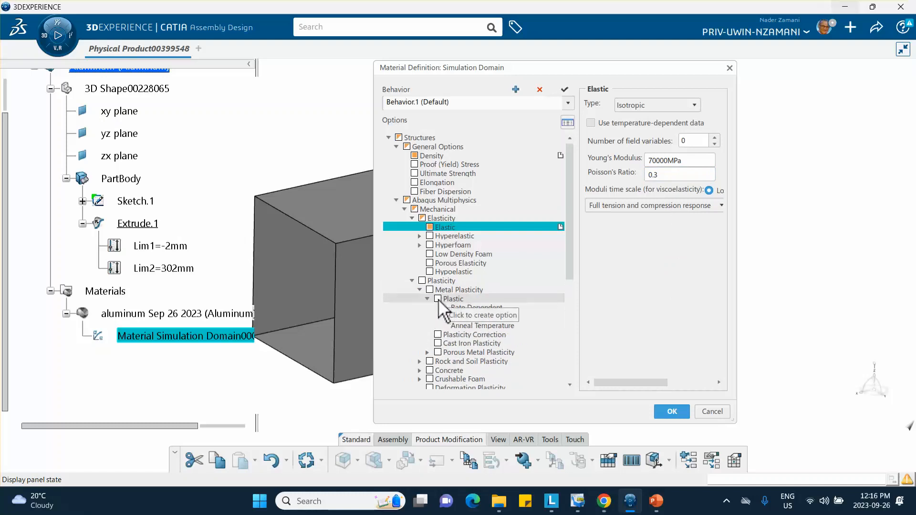
pyautogui.click(438, 299)
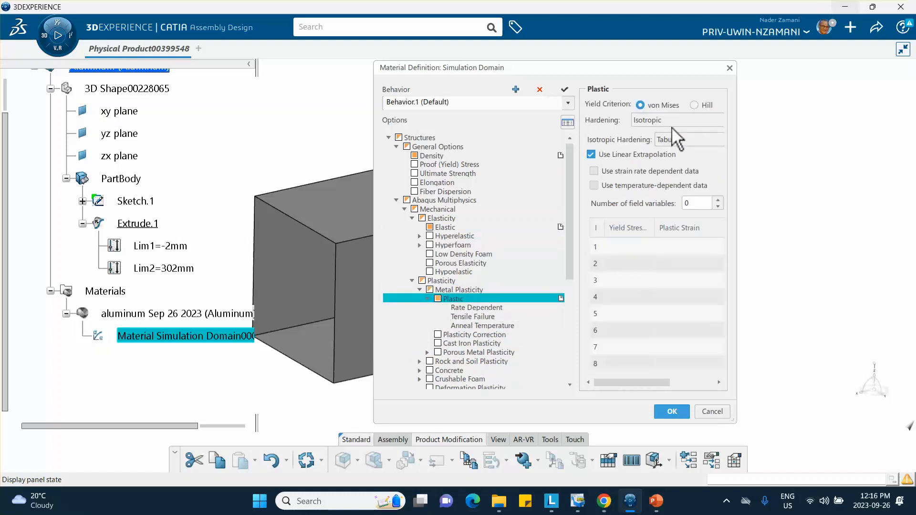
# Fill the hardening table with 250 at strain 0 and 300 at 0.1, then save the material.
pyautogui.moveTo(736, 114); pyautogui.dragTo(820, 114)
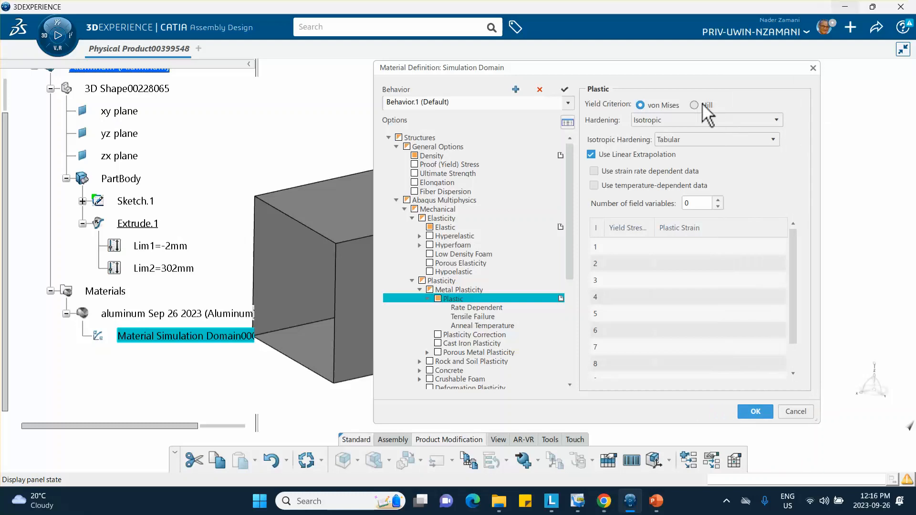
pyautogui.click(629, 246)
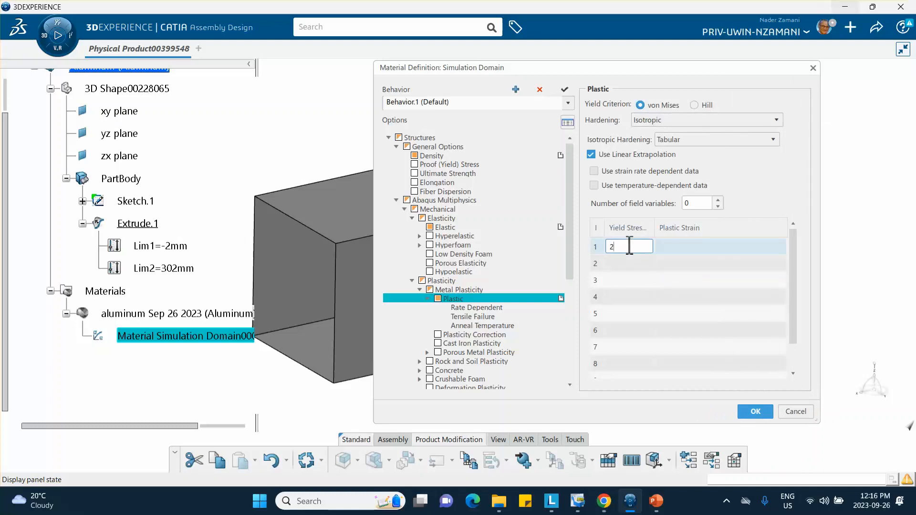
pyautogui.click(689, 247)
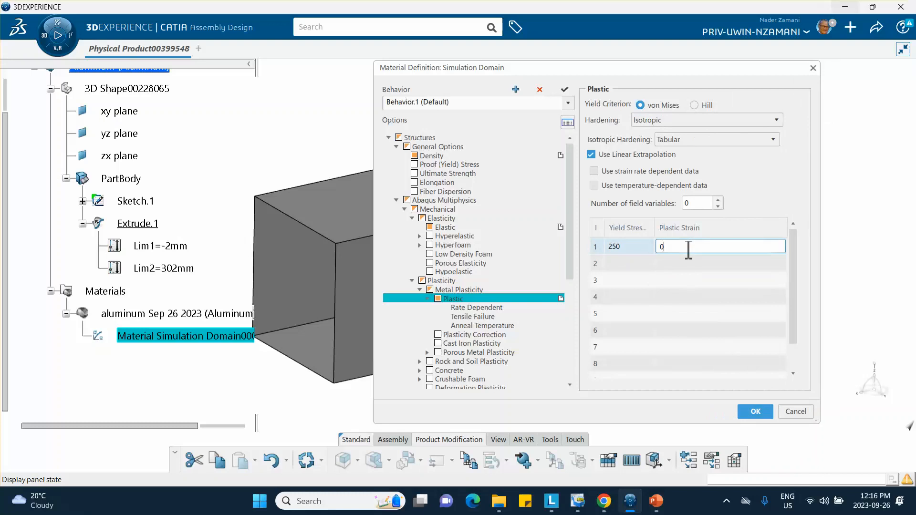
pyautogui.write('0')
pyautogui.click(625, 263)
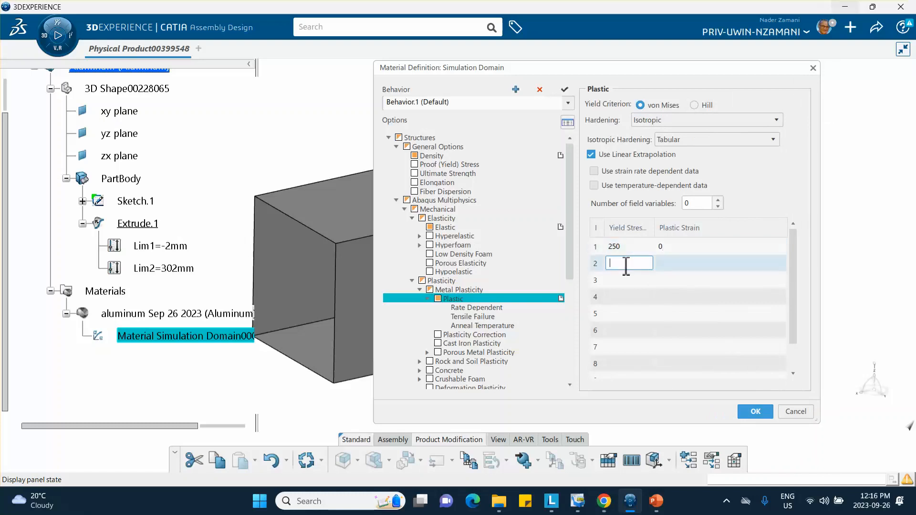
pyautogui.click(680, 267)
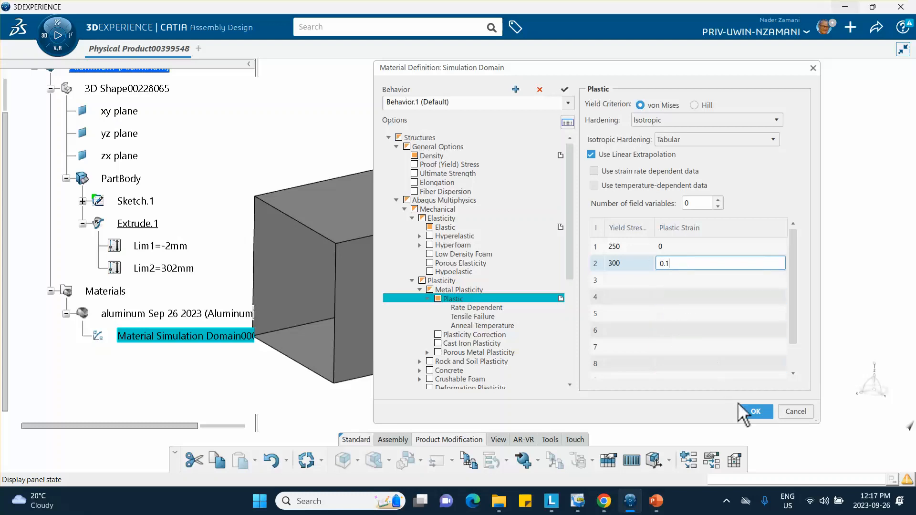
pyautogui.click(748, 409)
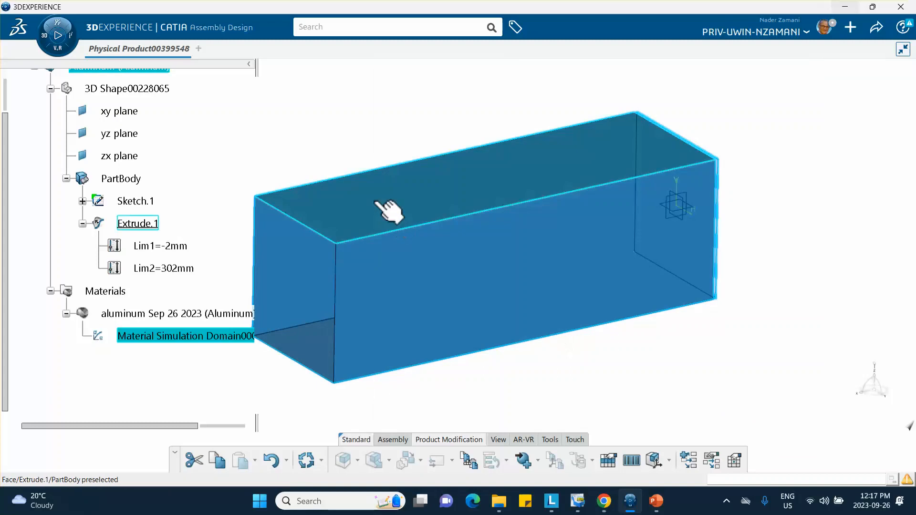
# Insert a new 3D part, Physical Product00399550, under the root product and open its Properties.
pyautogui.click(266, 170)
pyautogui.moveTo(268, 170); pyautogui.dragTo(333, 172, button='middle')
pyautogui.scroll(3, 110, 139)
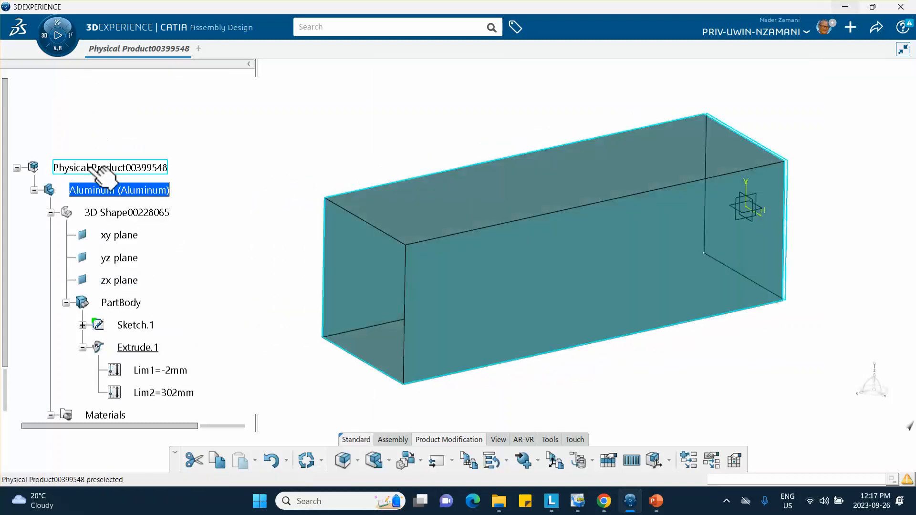
pyautogui.click(98, 171)
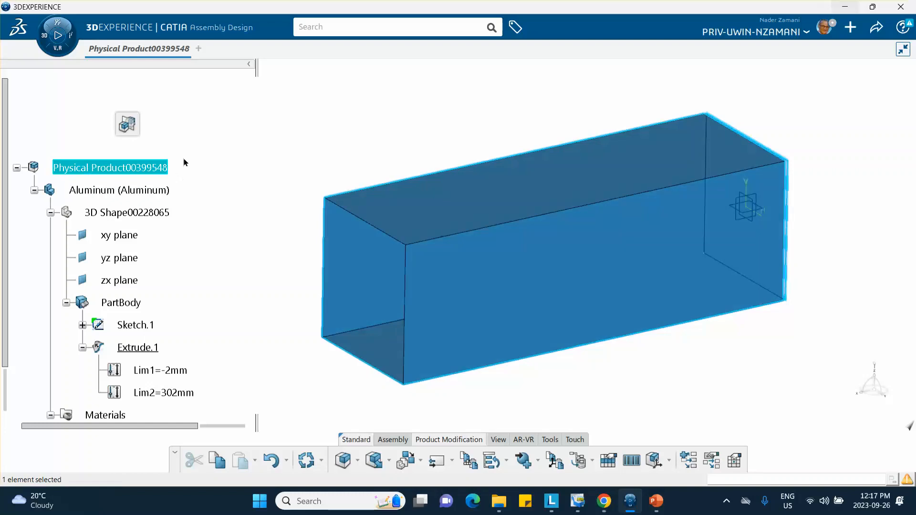
pyautogui.scroll(-3, 185, 163)
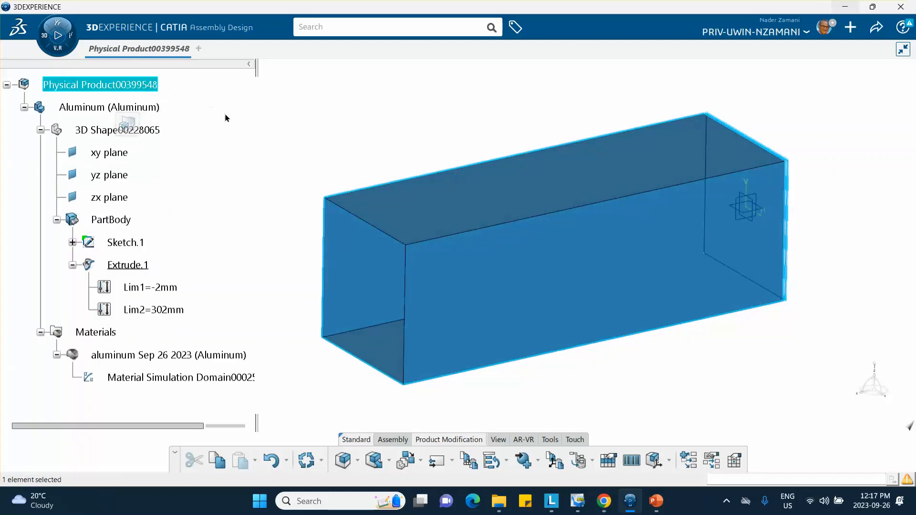
pyautogui.click(230, 117)
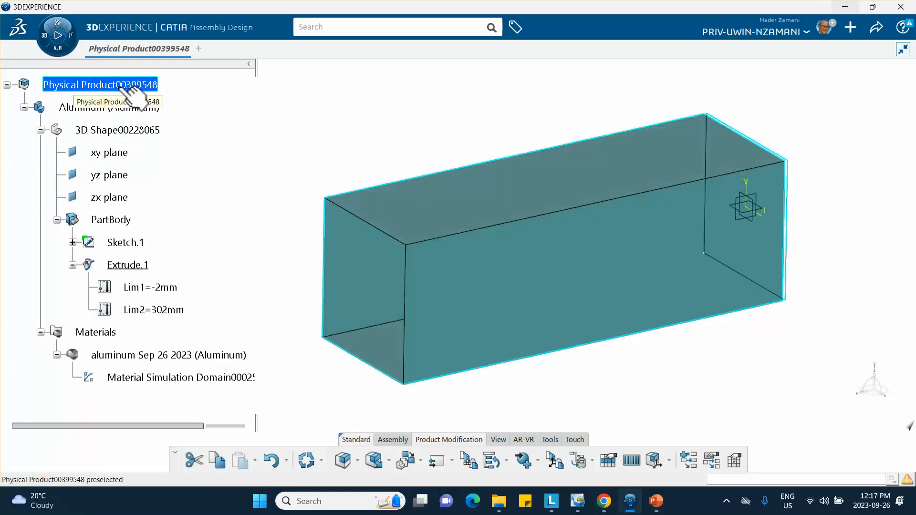
pyautogui.rightClick(119, 85)
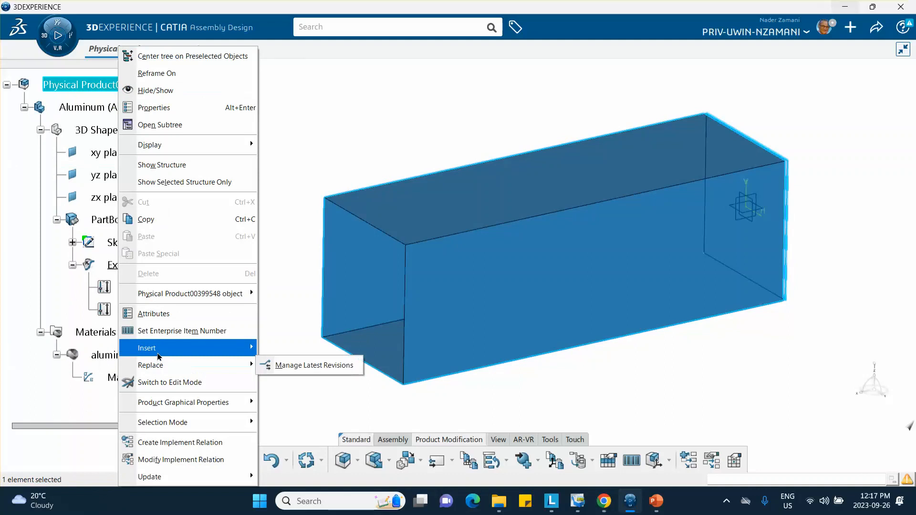
pyautogui.moveTo(157, 350)
pyautogui.click(292, 138)
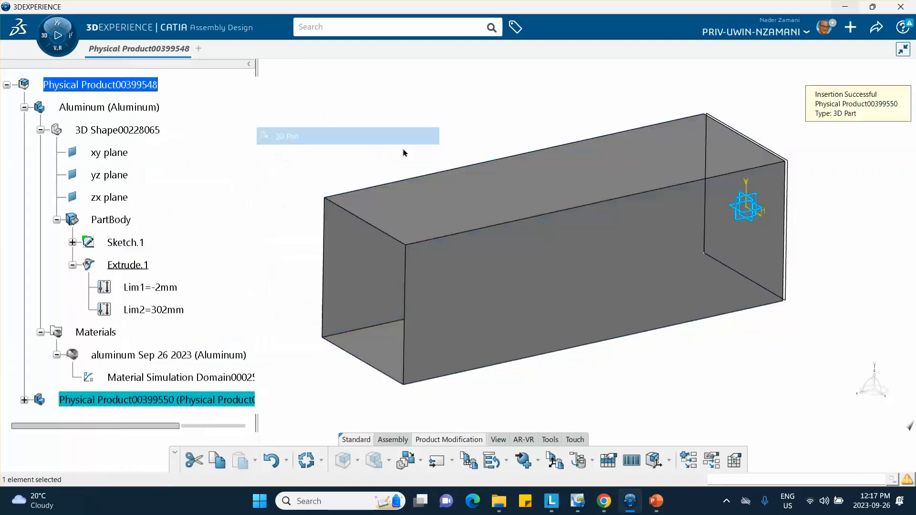
pyautogui.rightClick(130, 401)
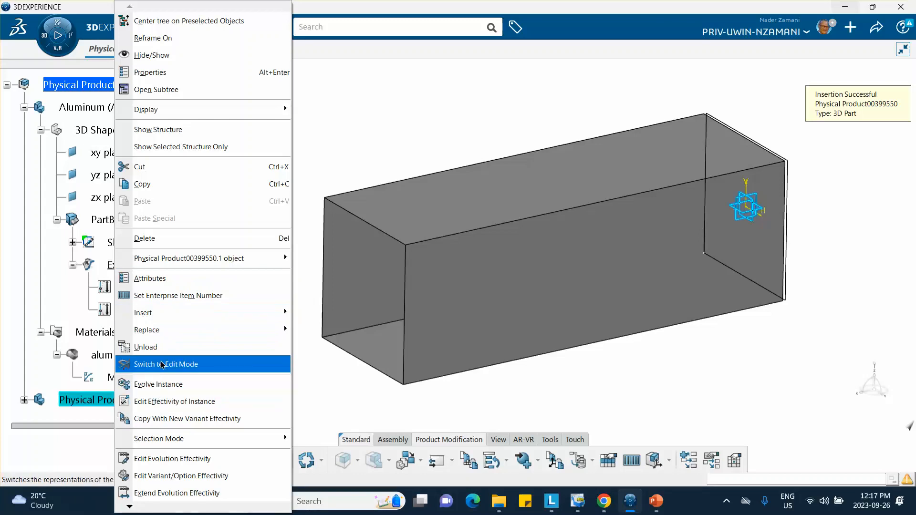
pyautogui.click(157, 71)
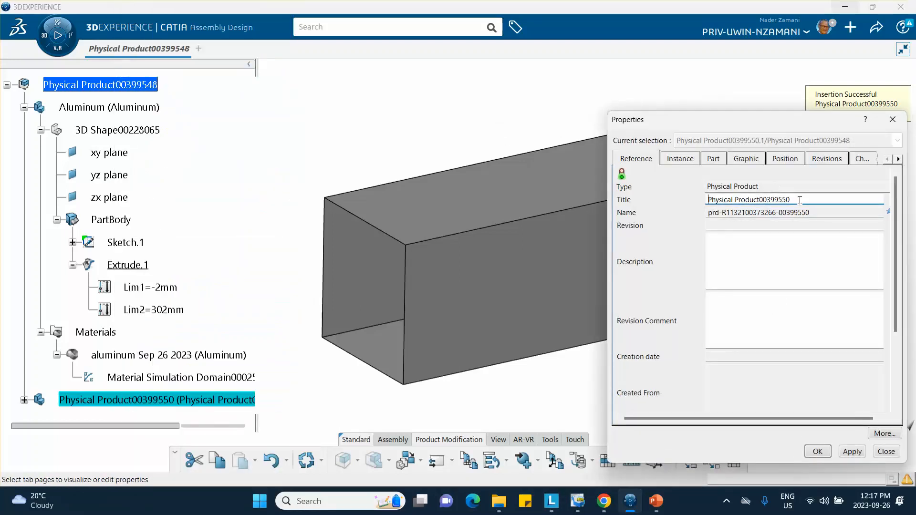
# Title the new part 'steel impactor' and copy that title text.
pyautogui.moveTo(799, 200); pyautogui.dragTo(579, 205)
pyautogui.write('steel impactor')
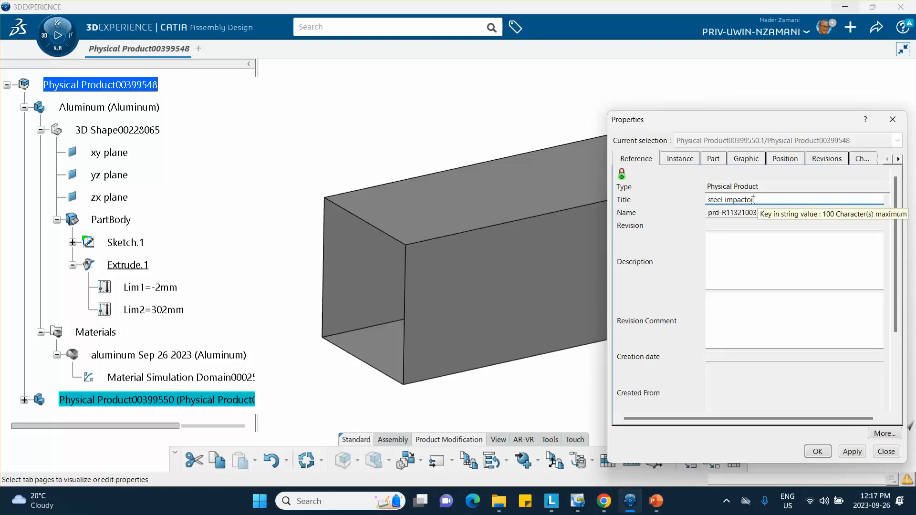
pyautogui.moveTo(753, 199); pyautogui.dragTo(702, 197)
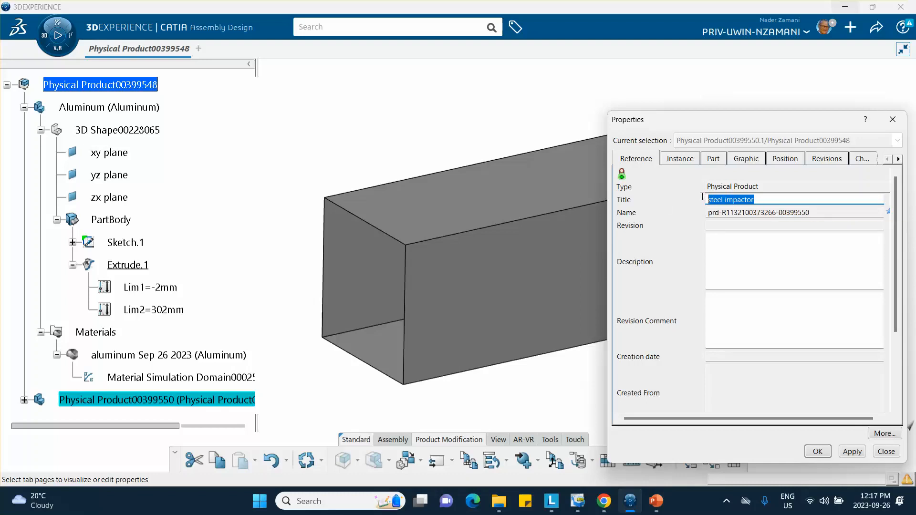
pyautogui.rightClick(739, 201)
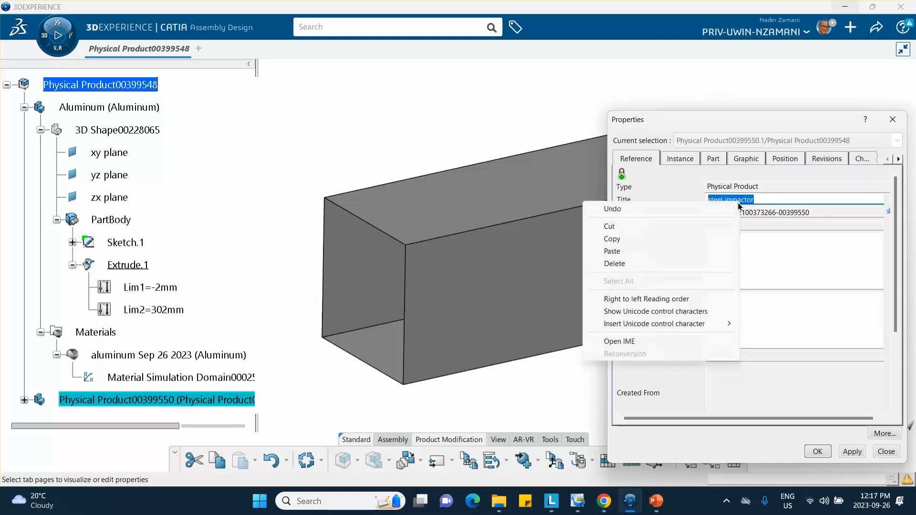
pyautogui.click(635, 239)
# Paste 'steel impactor' as the Instance Title and confirm the Properties dialog.
pyautogui.click(684, 159)
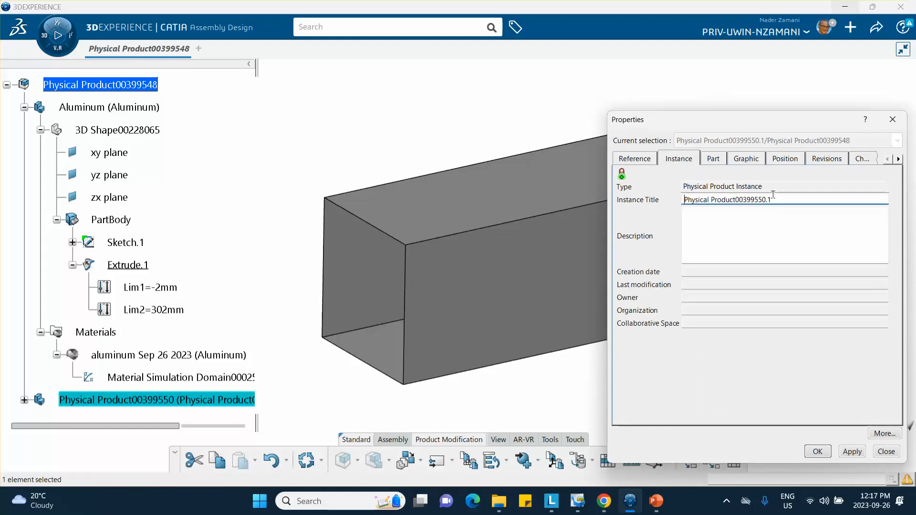
pyautogui.moveTo(773, 200); pyautogui.dragTo(682, 201)
pyautogui.rightClick(718, 201)
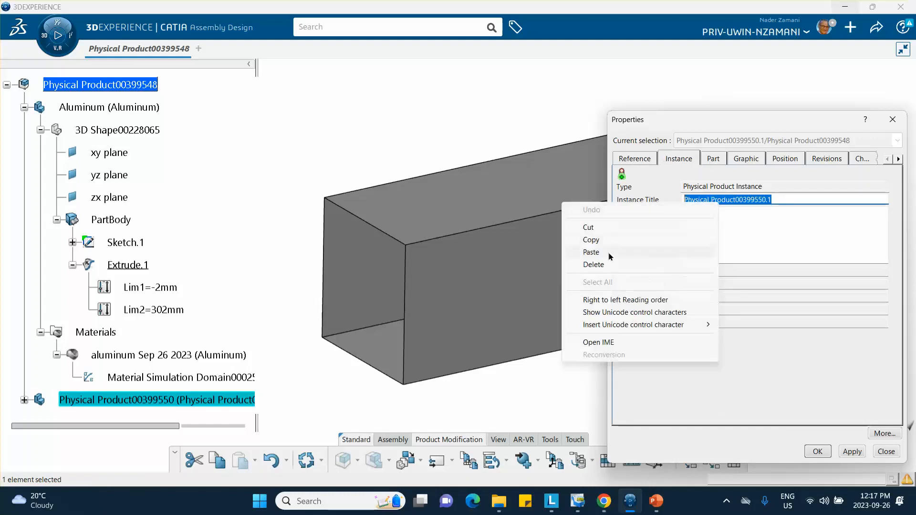
pyautogui.click(591, 250)
pyautogui.click(817, 450)
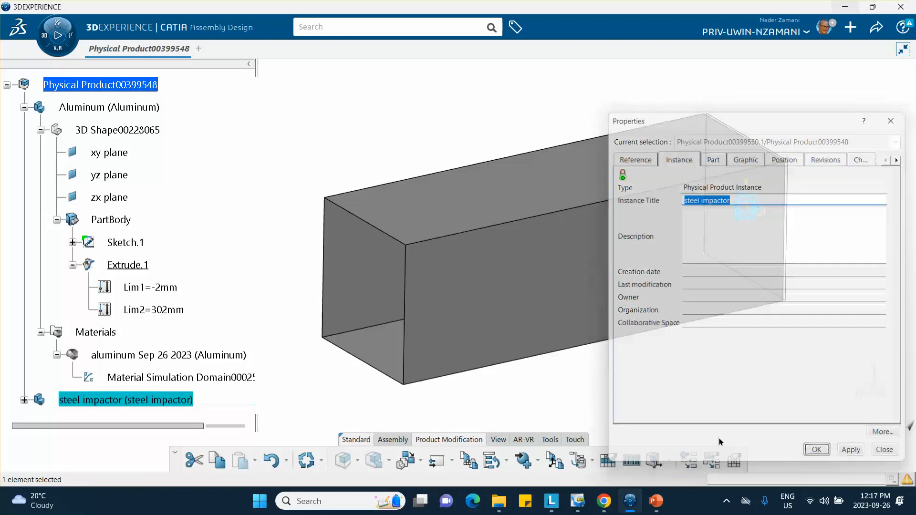
pyautogui.scroll(-4, 175, 289)
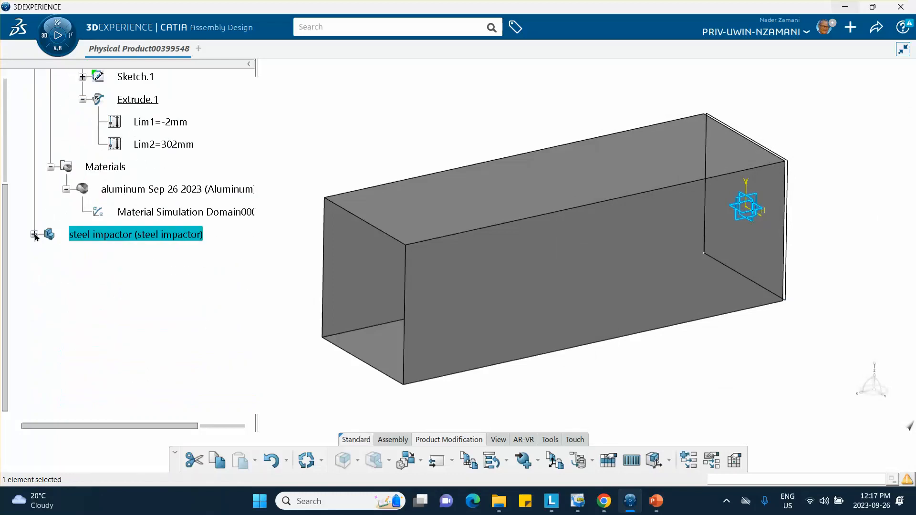
# Open the impactor's 3D Shape and sketch a centered rectangle on the yz plane around the tube.
pyautogui.click(34, 235)
pyautogui.doubleClick(56, 258)
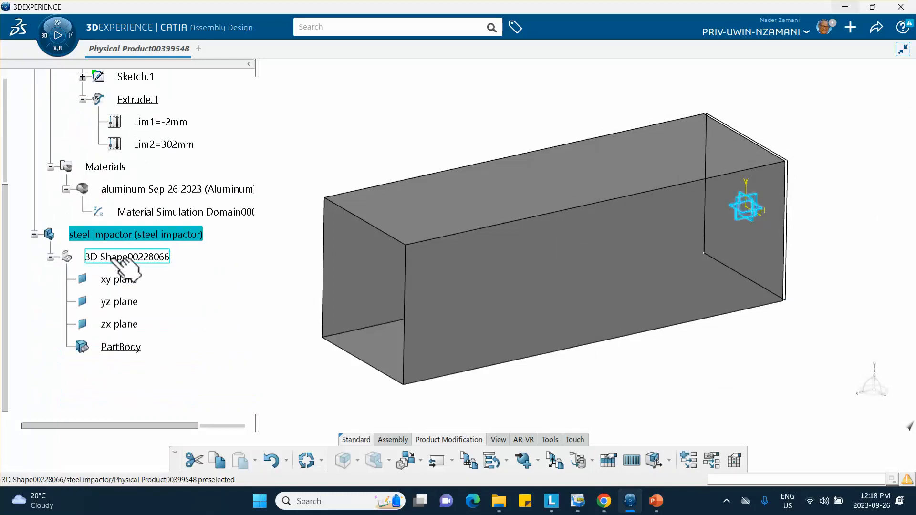
pyautogui.click(127, 302)
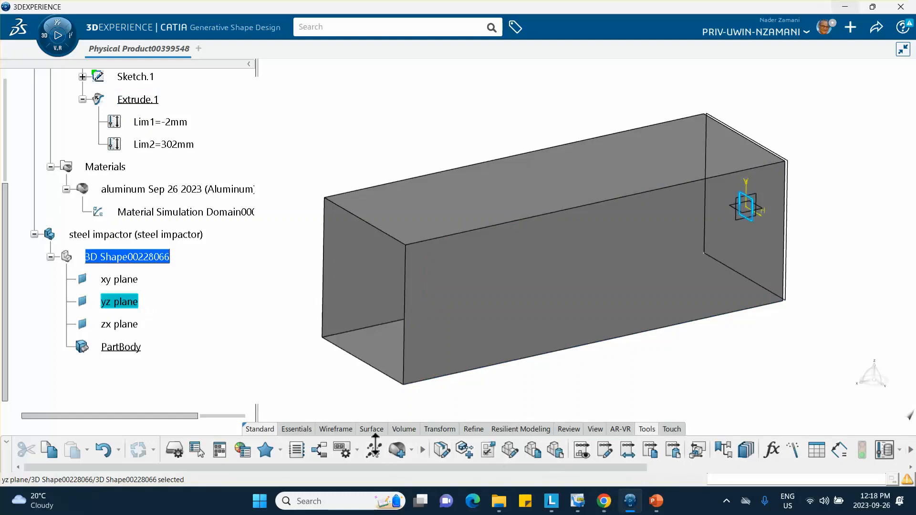
pyautogui.click(298, 429)
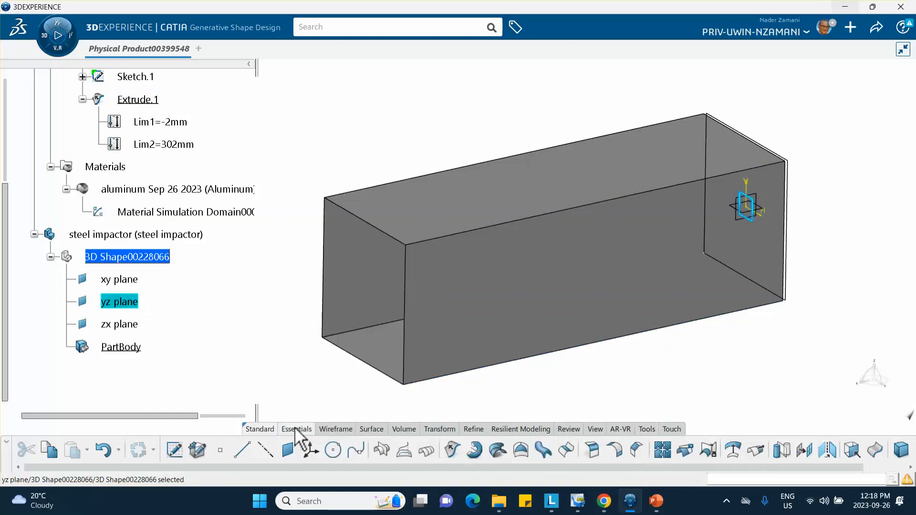
pyautogui.click(174, 450)
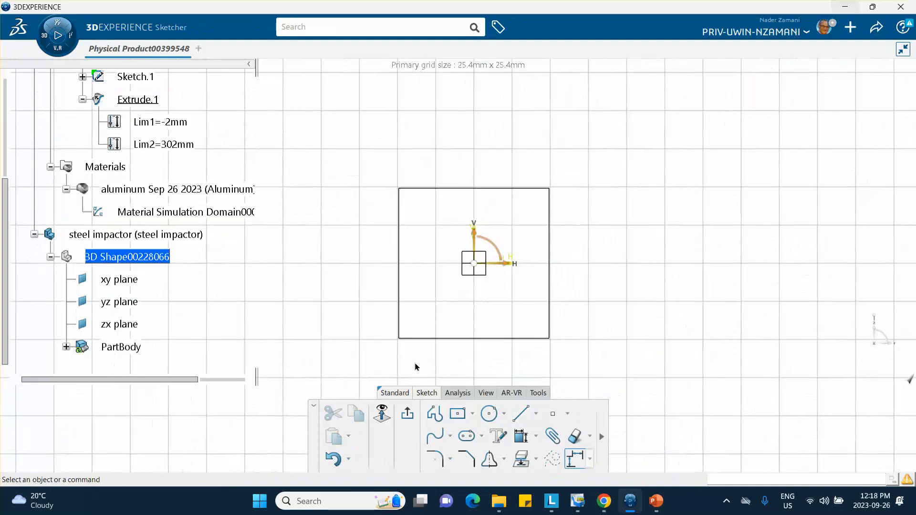
pyautogui.click(457, 414)
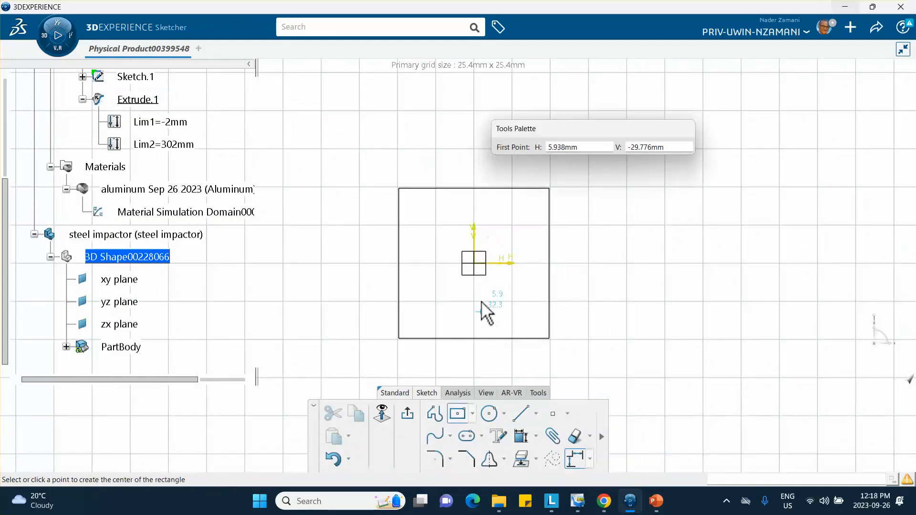
pyautogui.click(482, 273)
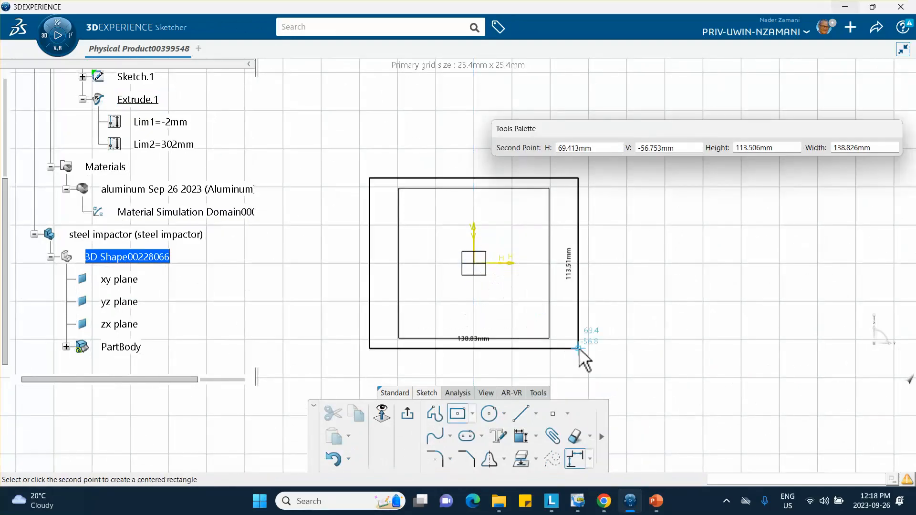
pyautogui.click(599, 364)
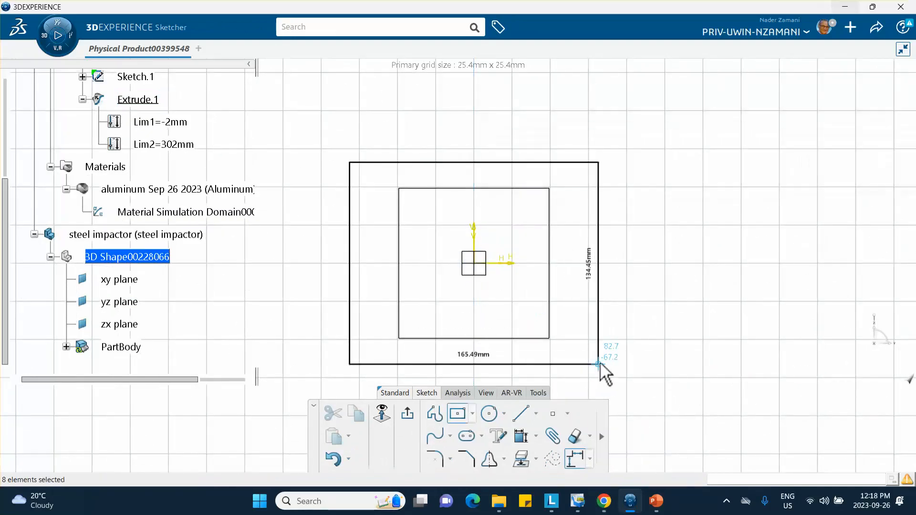
# Constrain the rectangle to 120 mm height and 120 mm width.
pyautogui.click(520, 436)
pyautogui.click(603, 258)
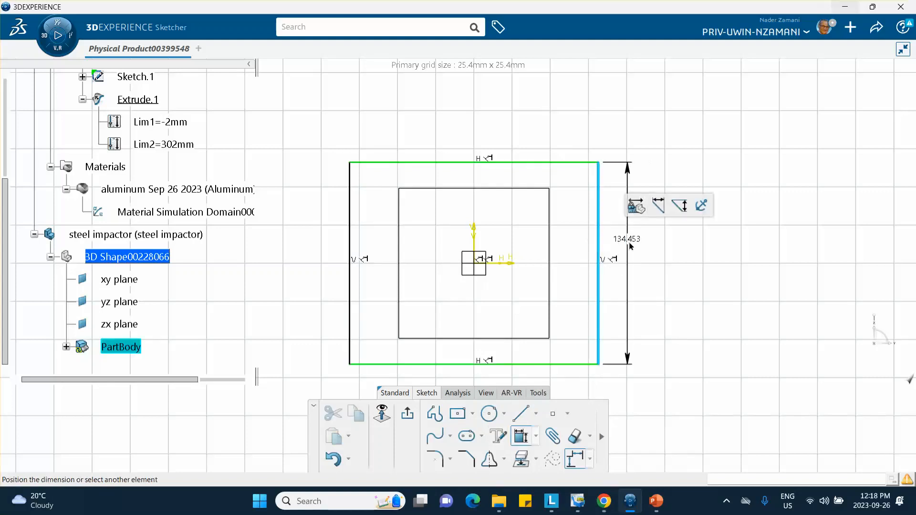
pyautogui.click(639, 249)
pyautogui.press('BackSpace')
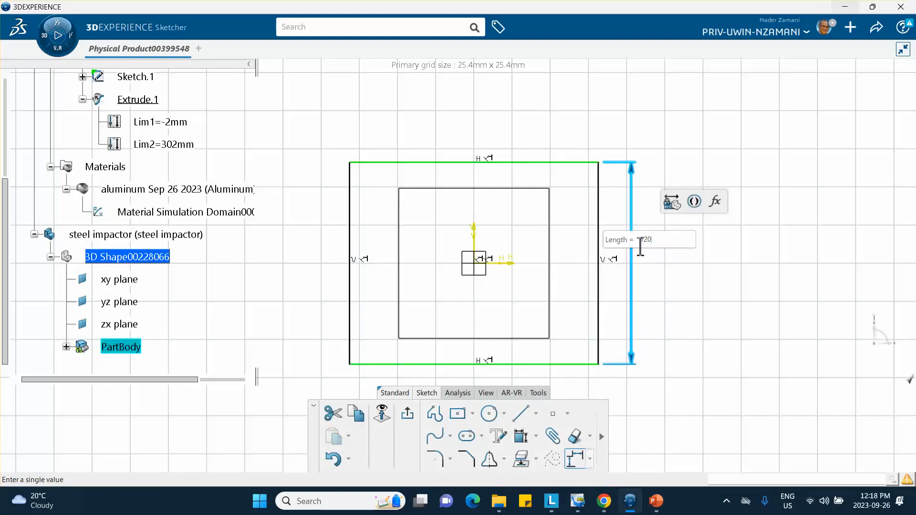
pyautogui.press('Return')
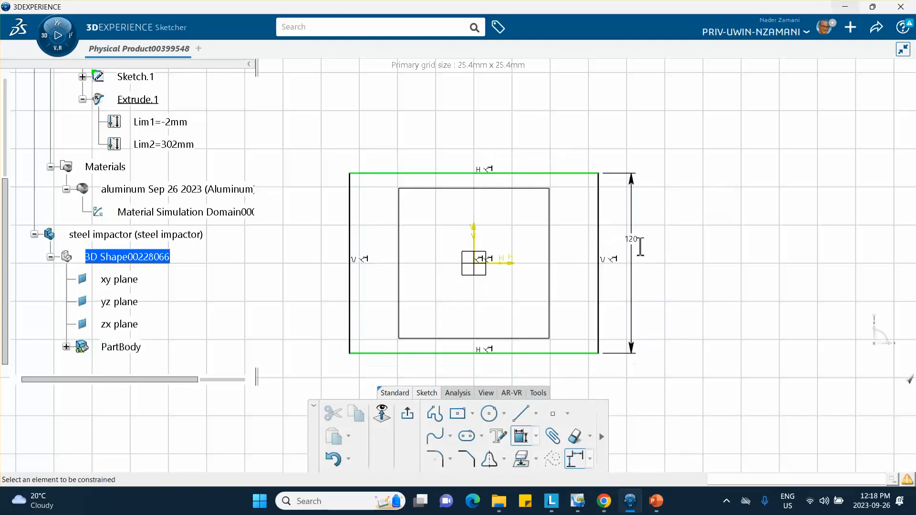
pyautogui.click(486, 174)
pyautogui.click(482, 147)
pyautogui.write('120')
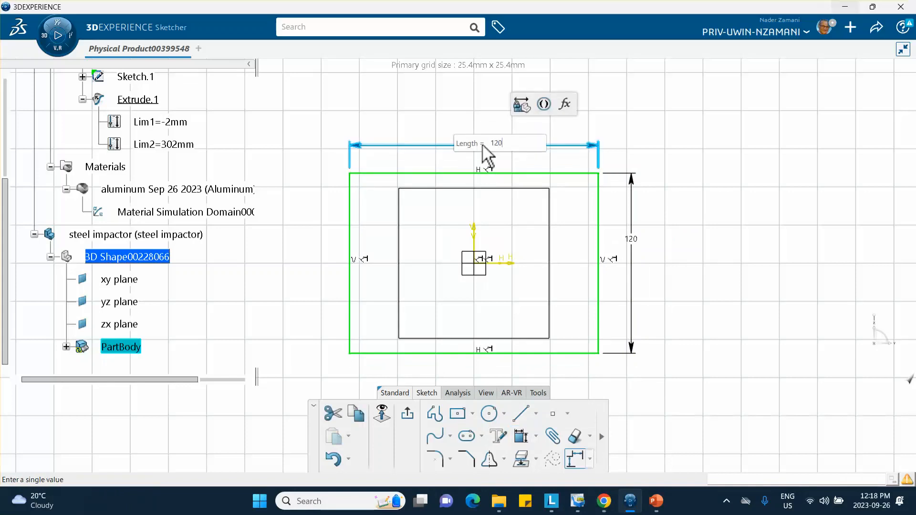
pyautogui.press('Return')
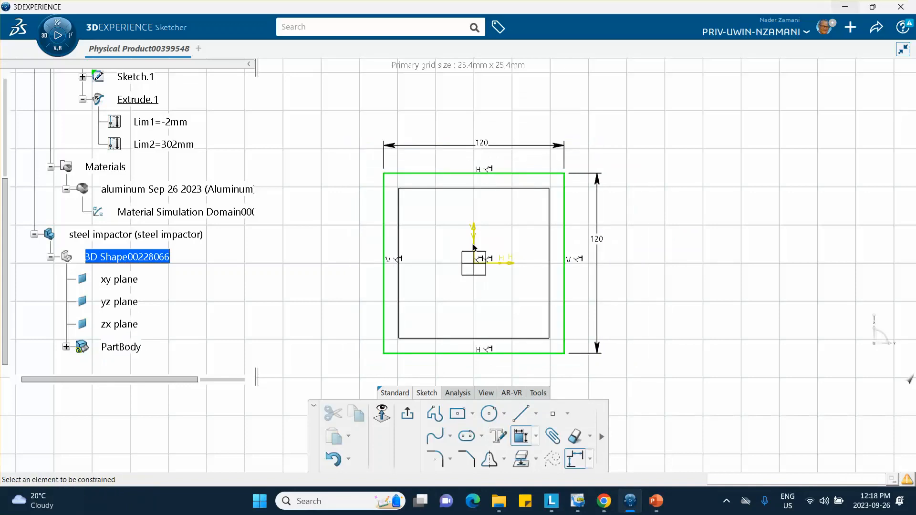
# Exit the sketch and create a Fill surface bounded by Sketch.1.
pyautogui.click(409, 414)
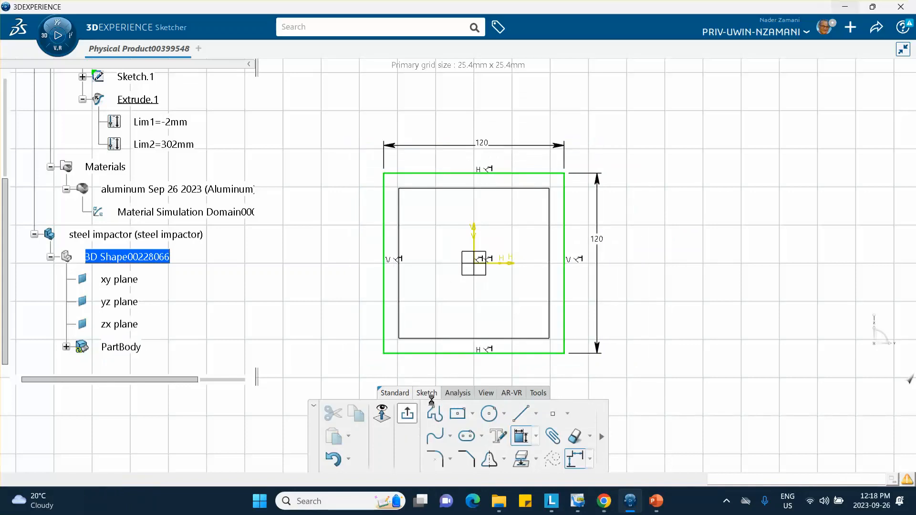
pyautogui.moveTo(576, 370); pyautogui.dragTo(800, 290, button='middle')
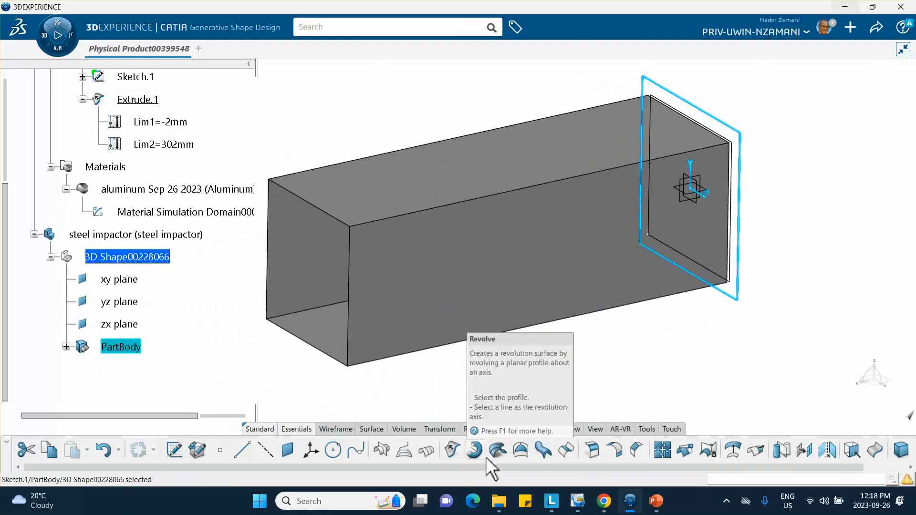
pyautogui.click(519, 450)
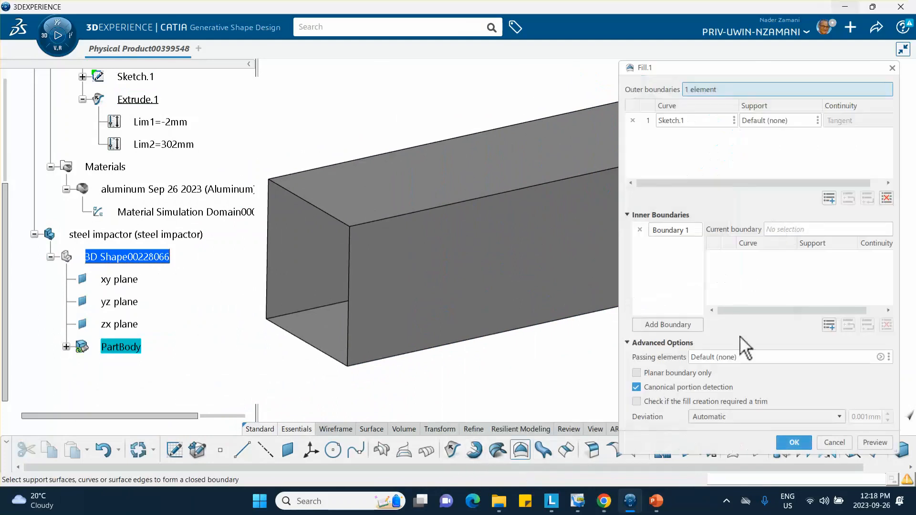
pyautogui.click(793, 441)
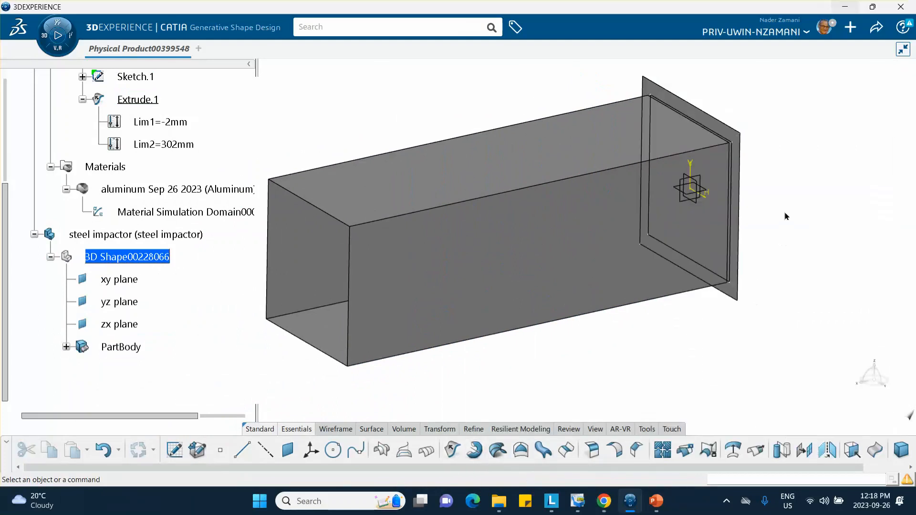
pyautogui.scroll(-3, 167, 271)
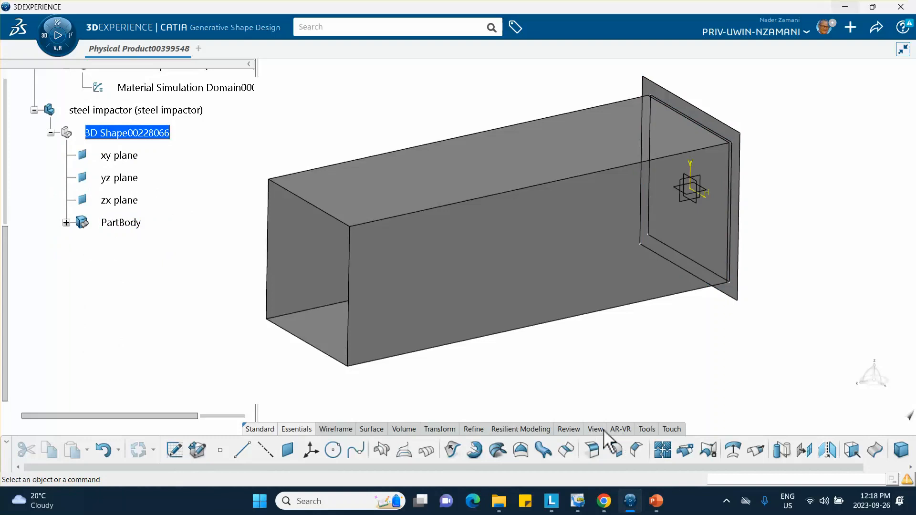
# Create a new material named 'adjusted steel'.
pyautogui.click(647, 429)
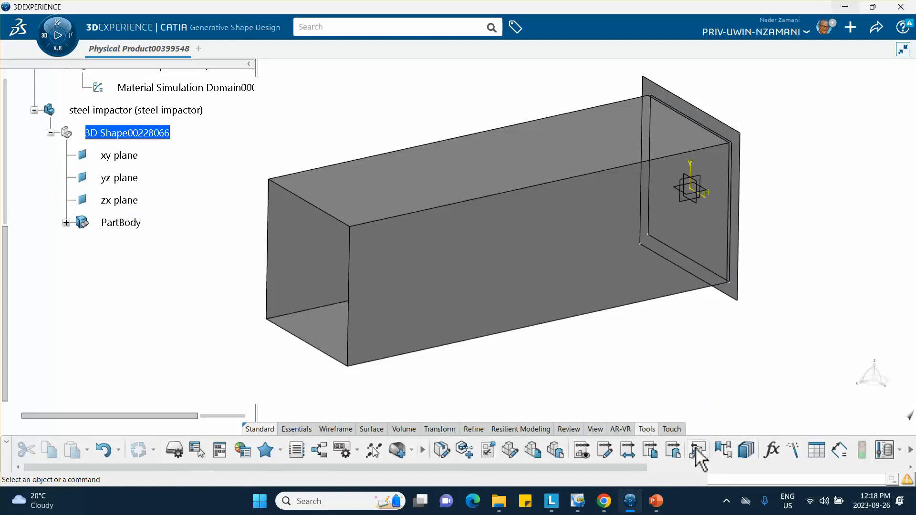
pyautogui.click(400, 455)
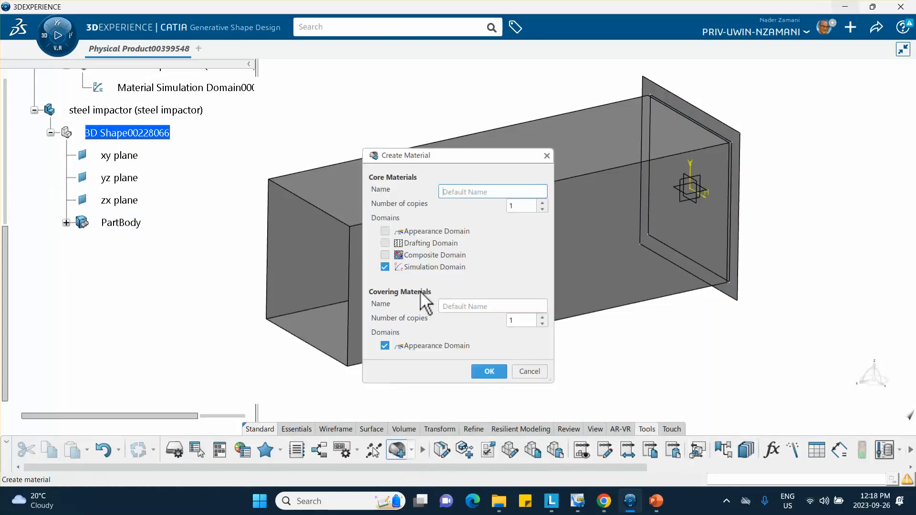
pyautogui.write('adjusted steel')
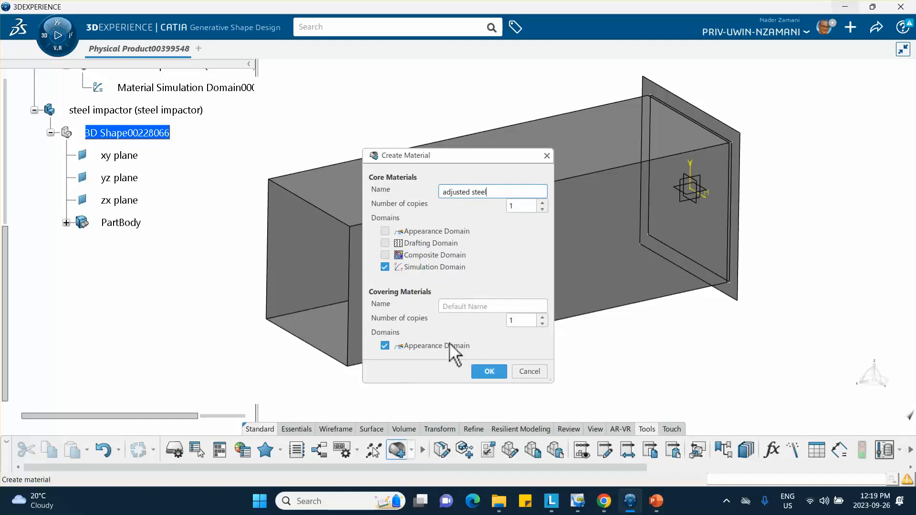
pyautogui.click(489, 371)
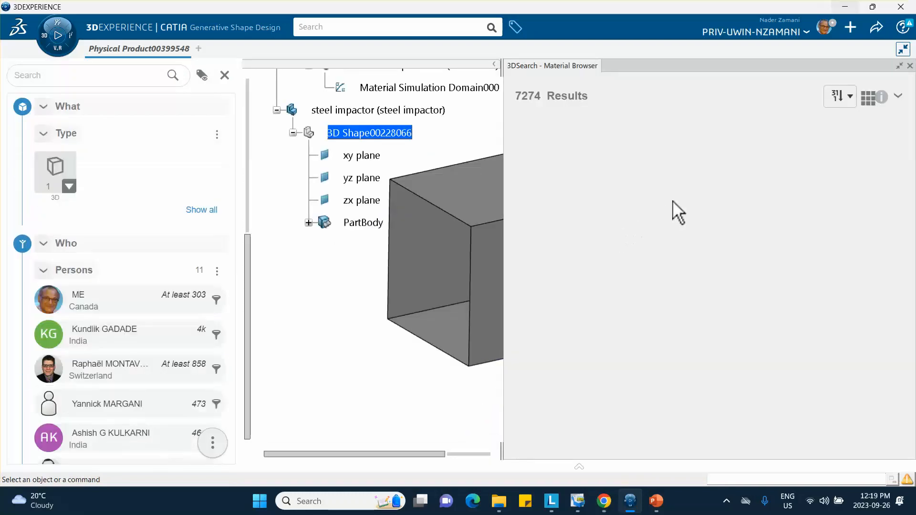
pyautogui.scroll(-3, 683, 209)
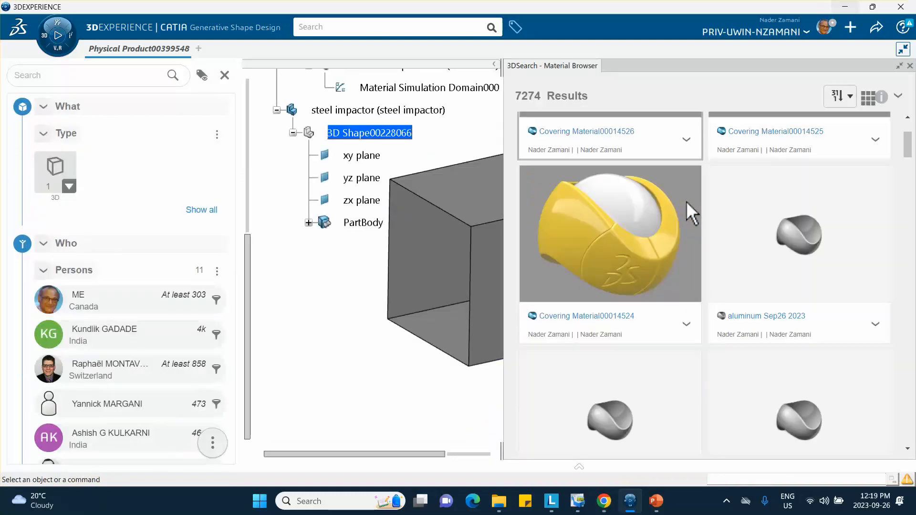
pyautogui.scroll(-3, 687, 204)
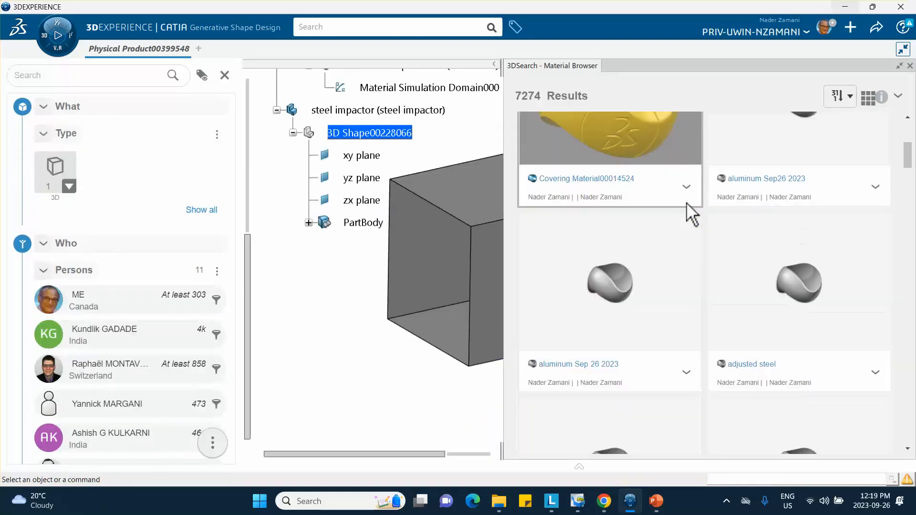
# Apply adjusted steel to the steel impactor and close the Material Browser.
pyautogui.click(879, 377)
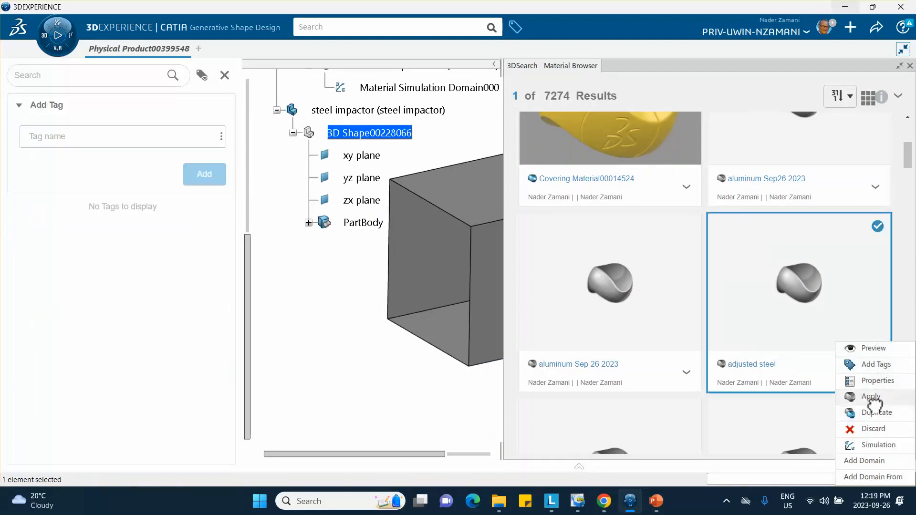
pyautogui.click(870, 396)
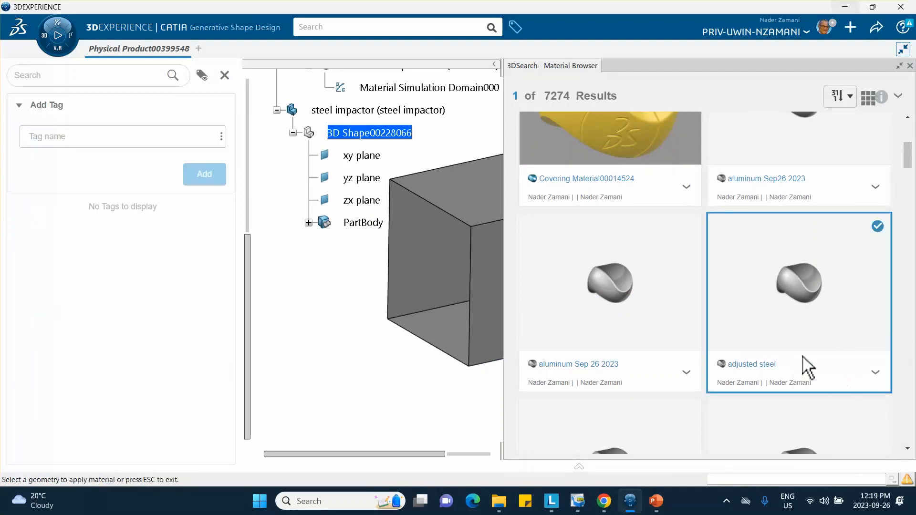
pyautogui.click(345, 111)
pyautogui.click(577, 125)
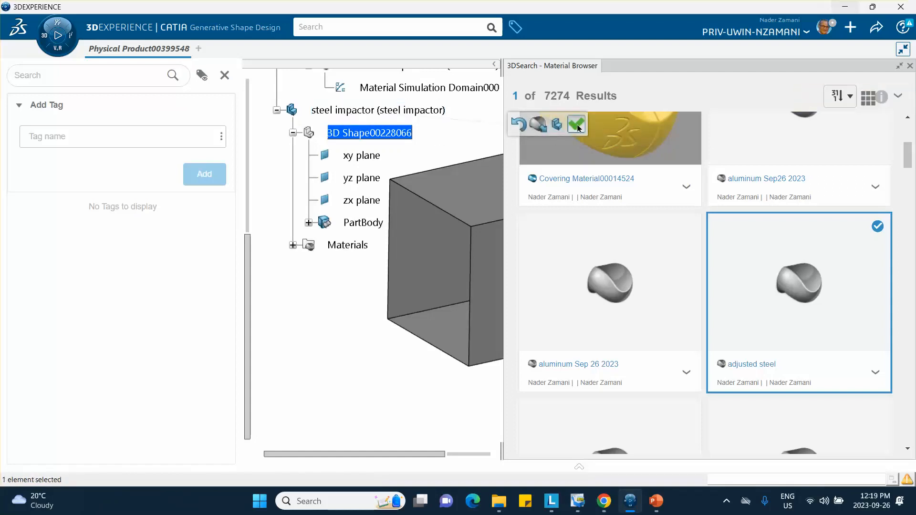
pyautogui.click(909, 66)
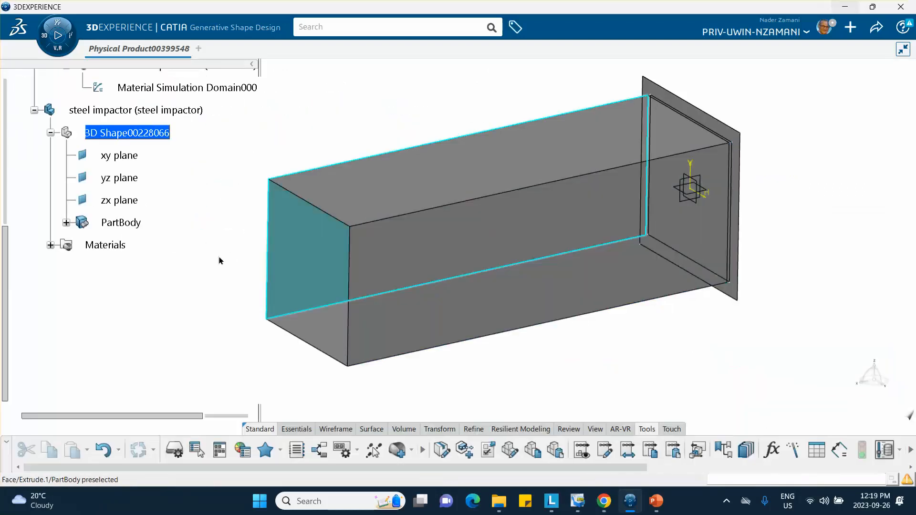
# Open the Material Simulation Domain000 definition of the impactor's adjusted steel.
pyautogui.click(50, 245)
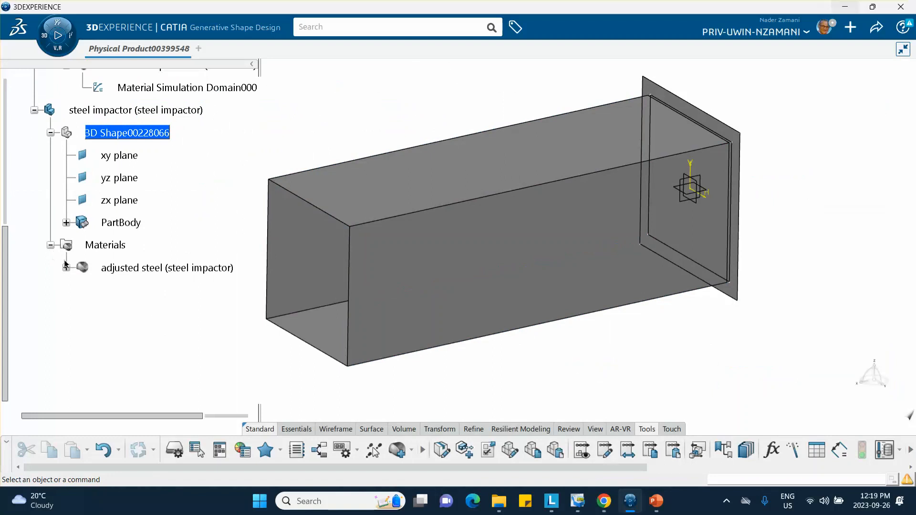
pyautogui.click(66, 268)
pyautogui.click(136, 288)
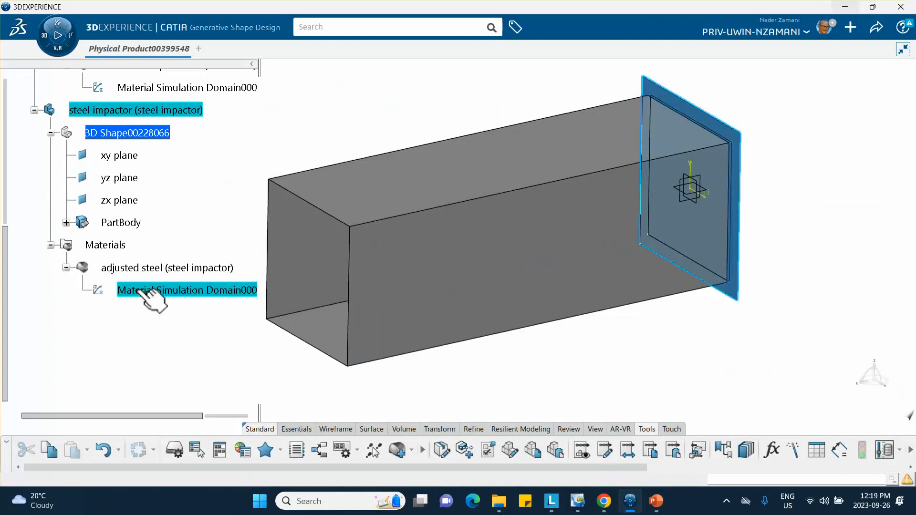
pyautogui.doubleClick(136, 289)
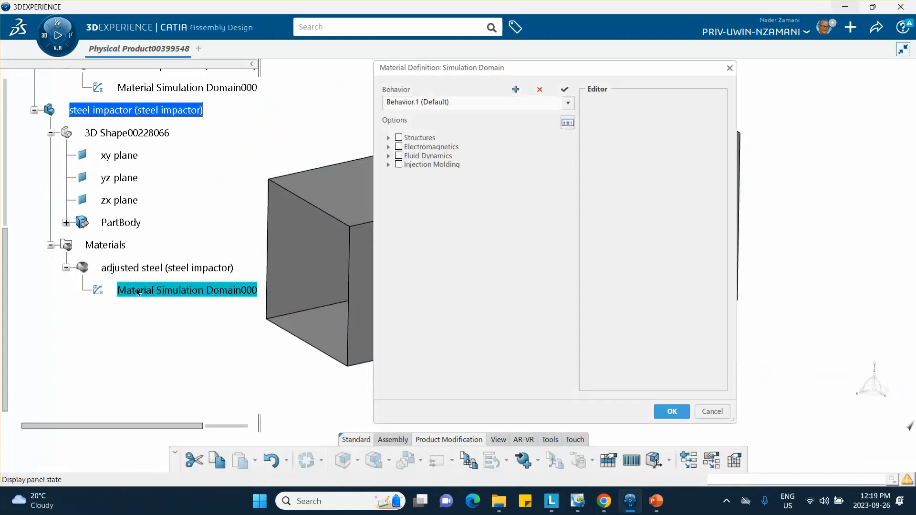
# Enable Structures > General Options > Density, begin its value, and check the tutorial slides.
pyautogui.click(389, 137)
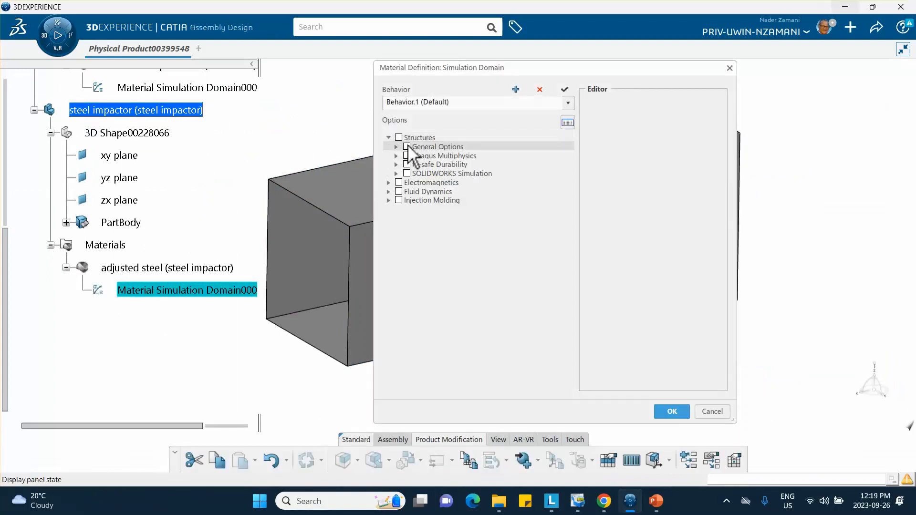
pyautogui.click(396, 147)
pyautogui.click(414, 155)
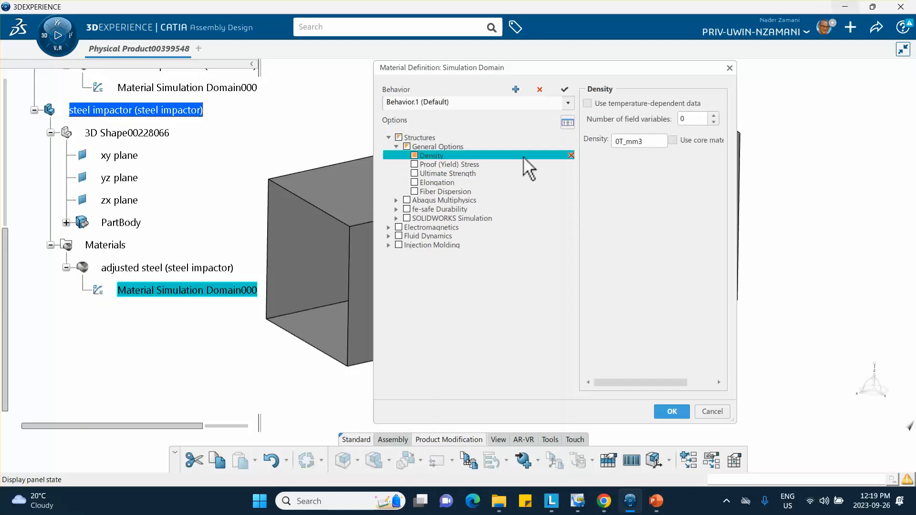
pyautogui.click(619, 143)
pyautogui.click(620, 143)
pyautogui.click(653, 502)
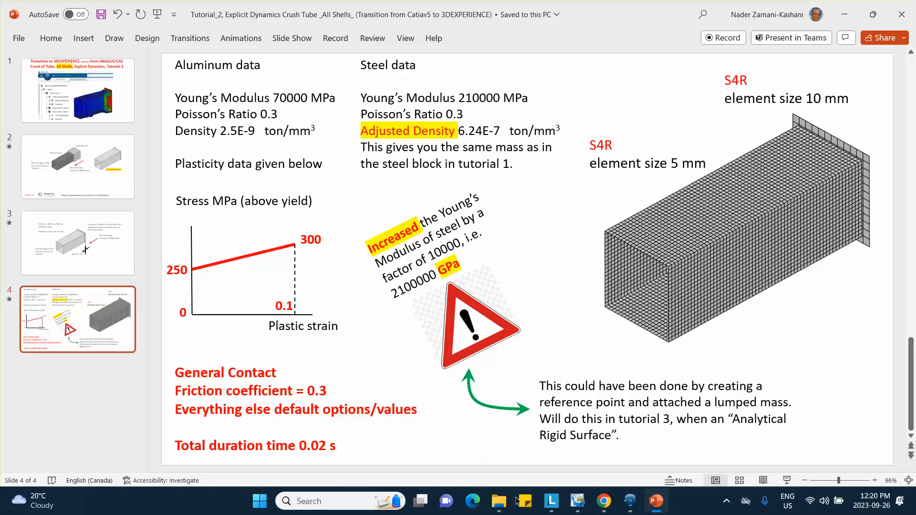
# Return from the tutorial slides to the adjusted steel's Material Definition dialog.
pyautogui.click(614, 427)
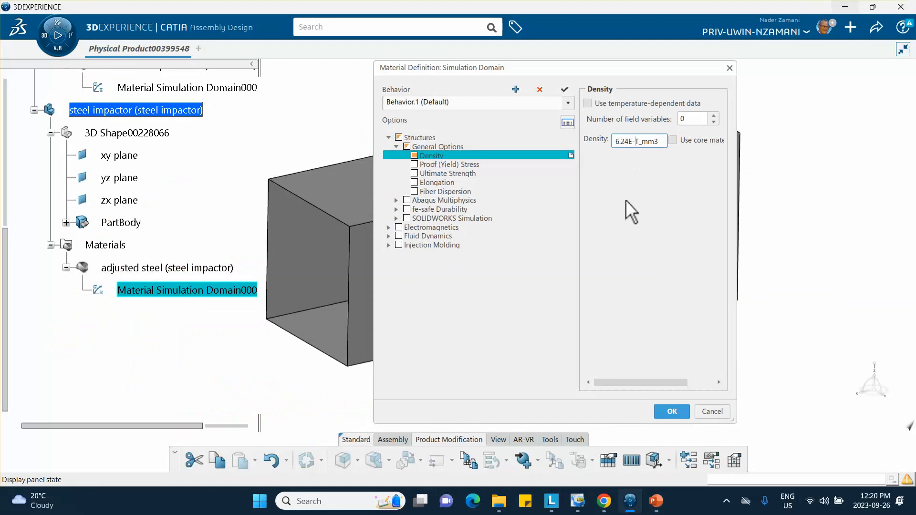
# Complete the 6.24e-007 density and add Elastic behaviour under Mechanical > Elasticity.
pyautogui.moveTo(651, 499)
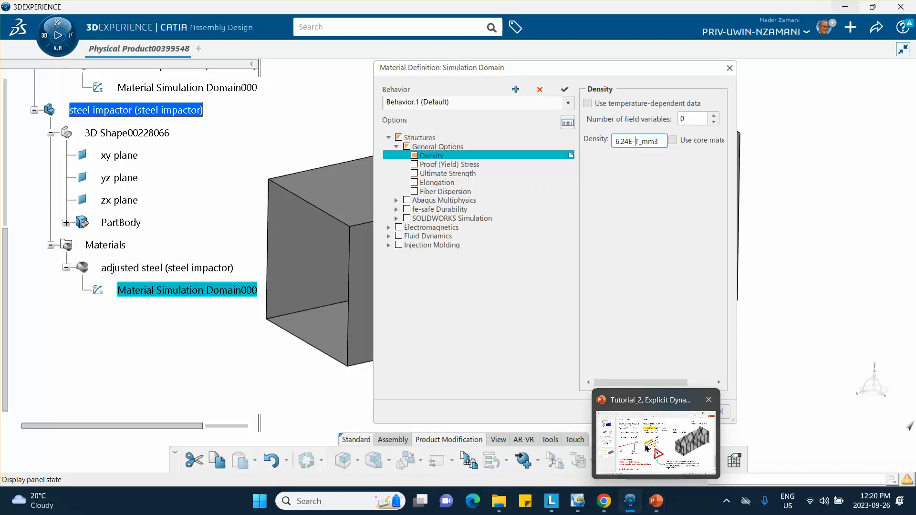
pyautogui.click(616, 420)
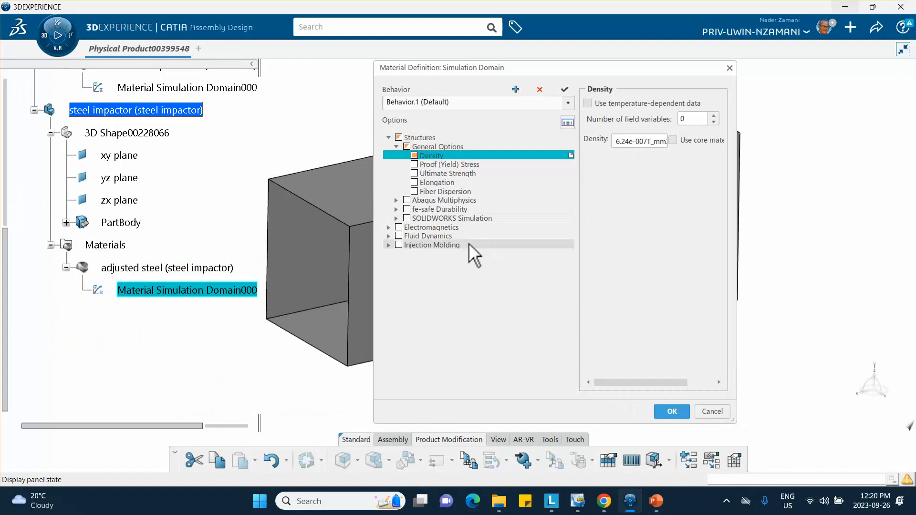
pyautogui.click(396, 200)
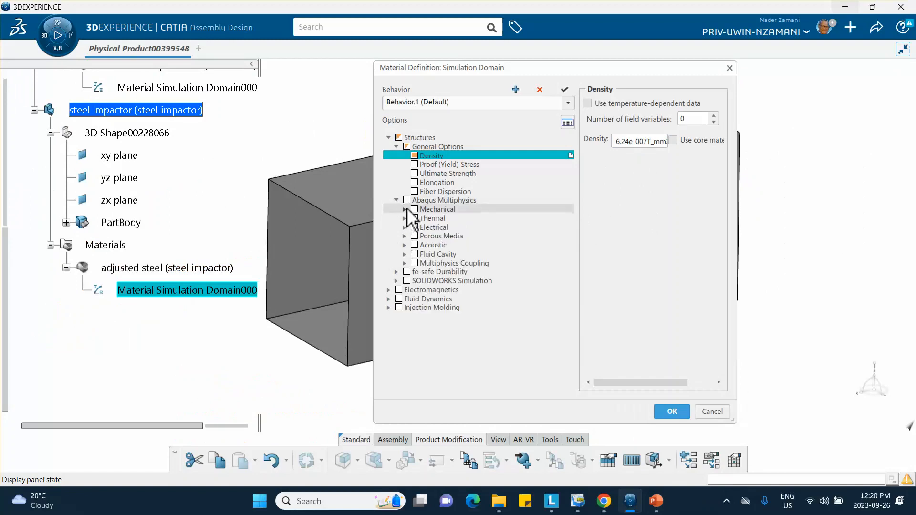
pyautogui.click(404, 209)
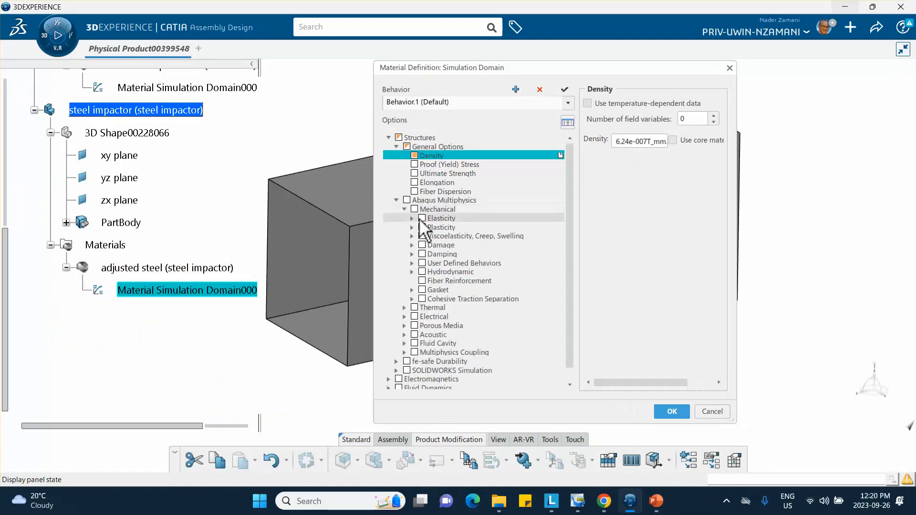
pyautogui.click(412, 218)
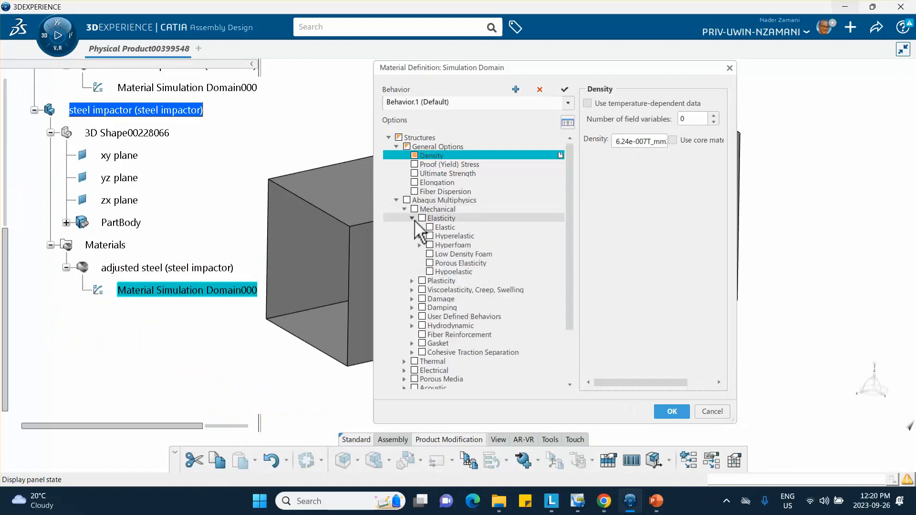
pyautogui.click(430, 228)
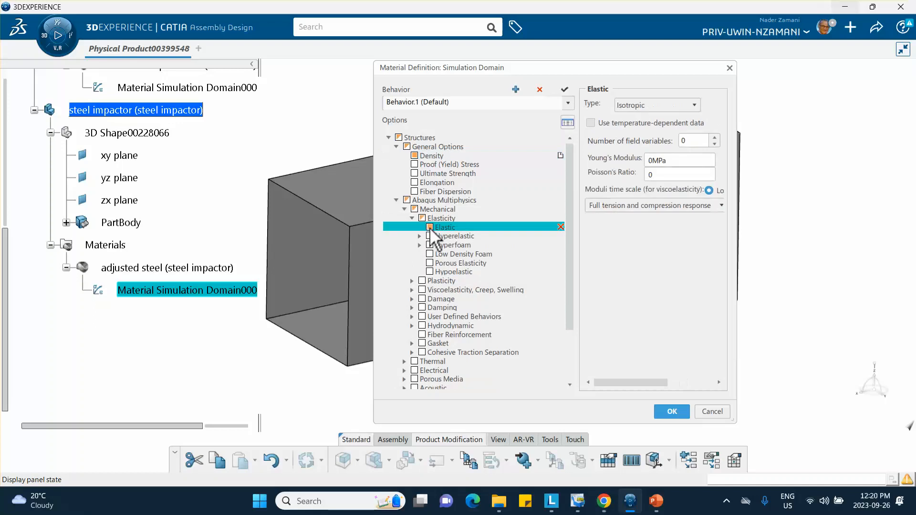
# Set Young's modulus 210000 MPa and Poisson's ratio 0.3, then close the steel definition.
pyautogui.click(654, 161)
pyautogui.click(654, 161)
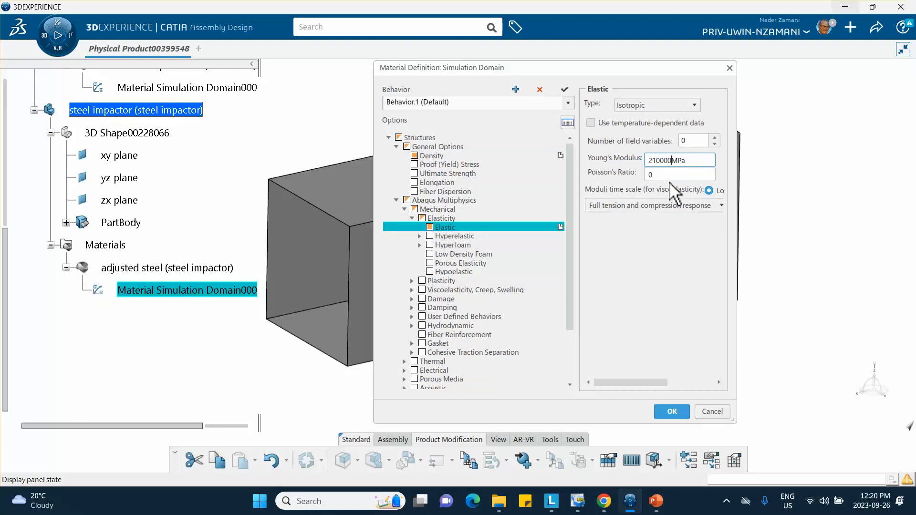
pyautogui.click(657, 175)
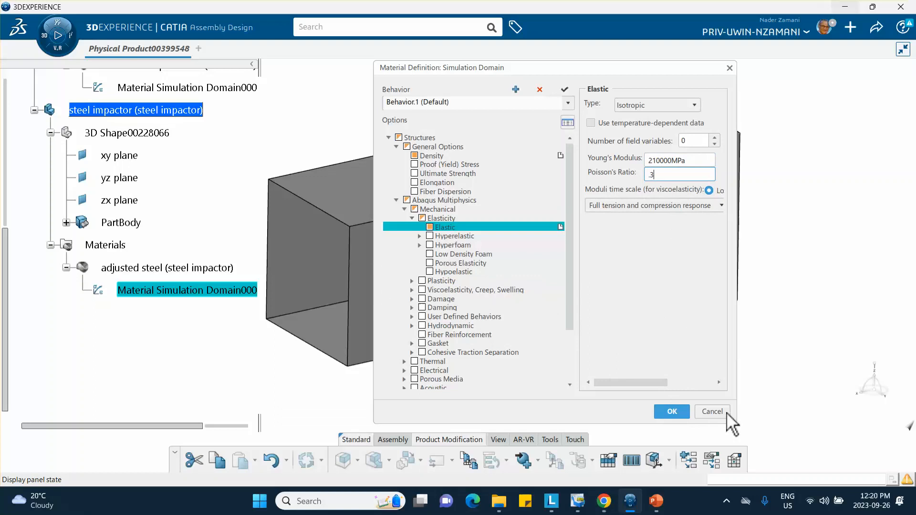
pyautogui.click(668, 410)
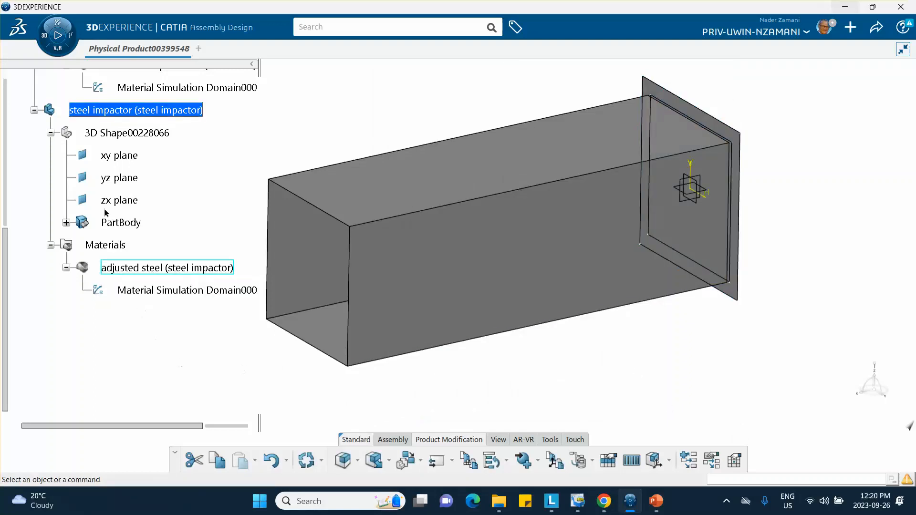
# Review the aluminum's density and elastic values, then save the product.
pyautogui.scroll(2, 95, 139)
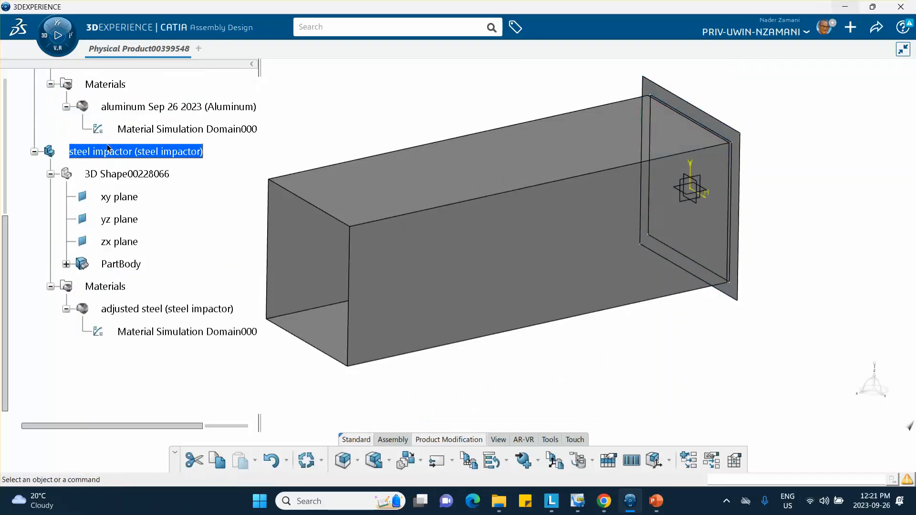
pyautogui.doubleClick(145, 130)
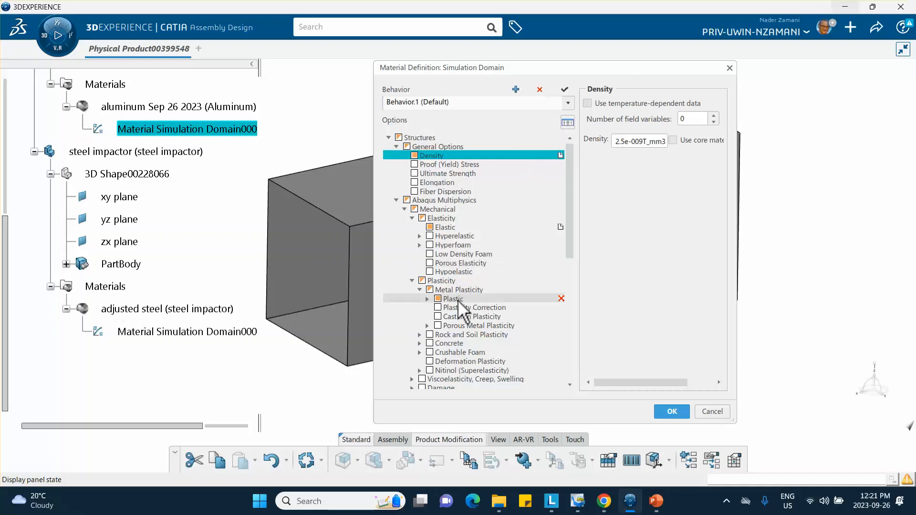
pyautogui.click(448, 228)
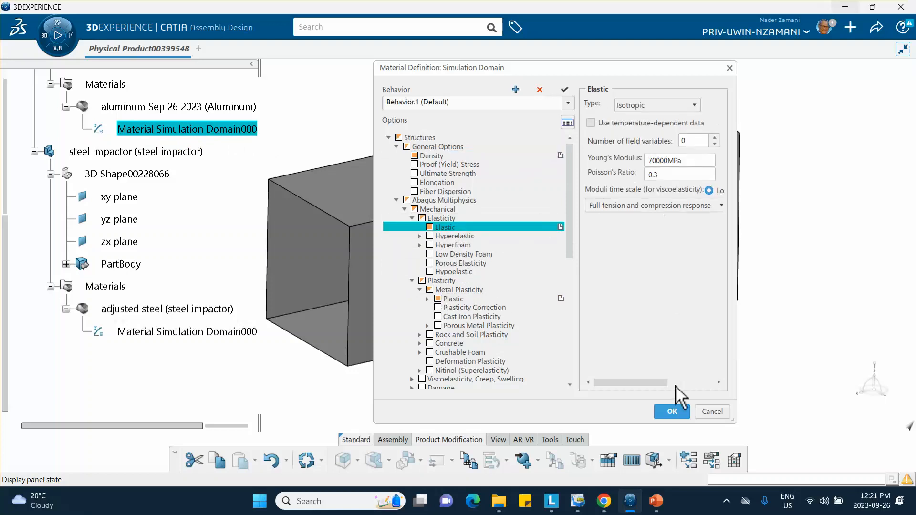
pyautogui.click(673, 412)
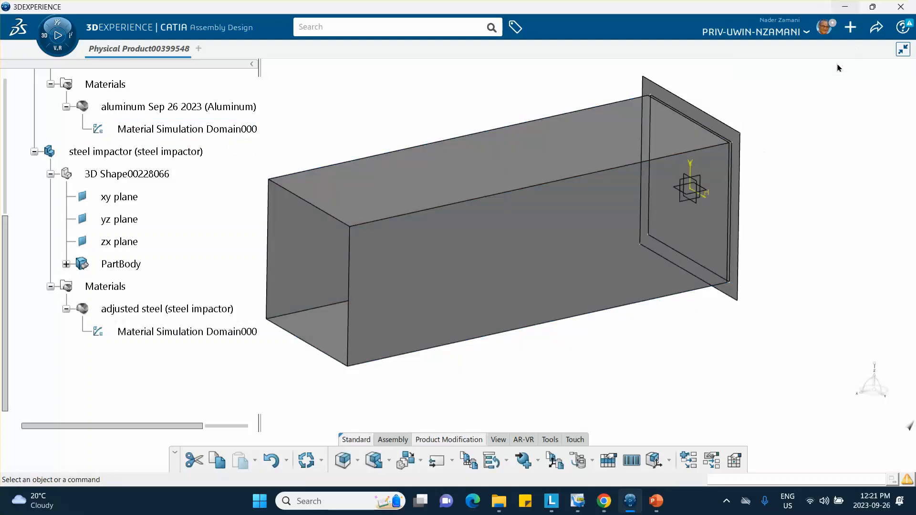
pyautogui.click(876, 28)
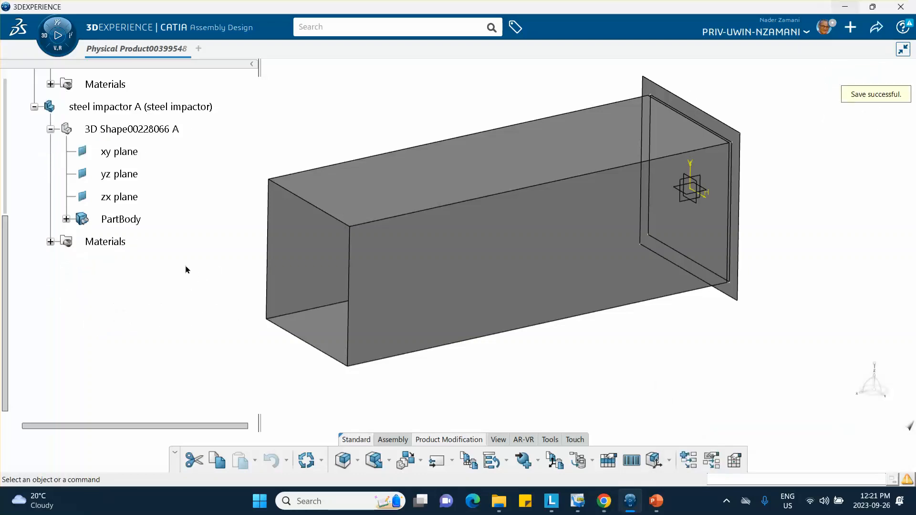
# Launch Structural Model Creation and insert an empty FEM, Finite Element Model00016077.
pyautogui.click(51, 45)
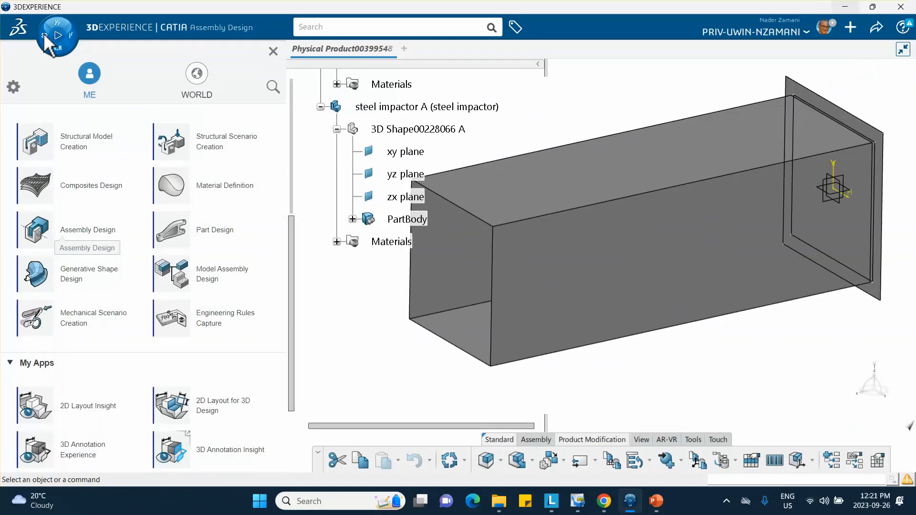
pyautogui.click(74, 152)
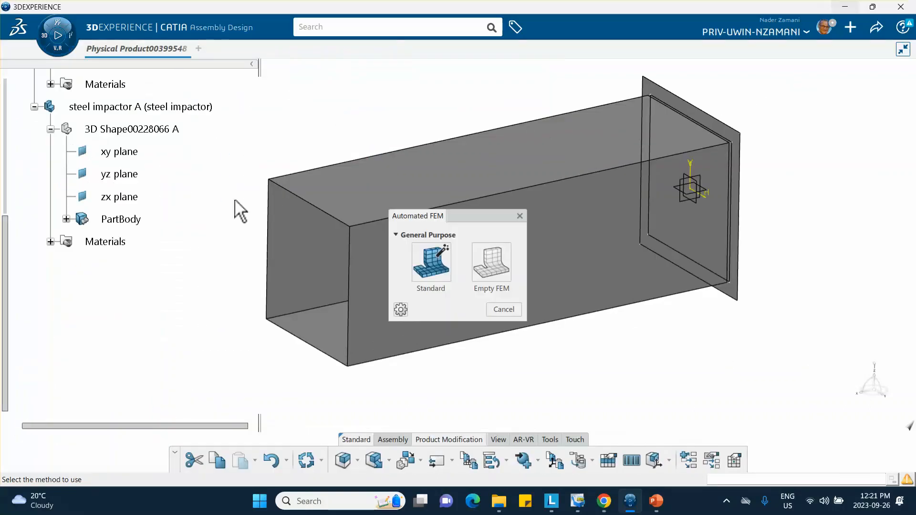
pyautogui.click(493, 266)
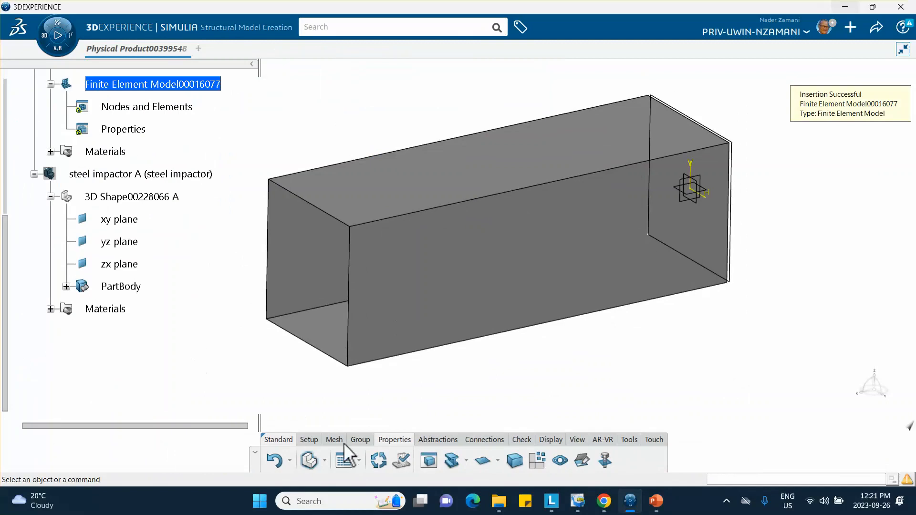
# Show the hidden steel impactor plate again alongside the mesh commands.
pyautogui.click(333, 440)
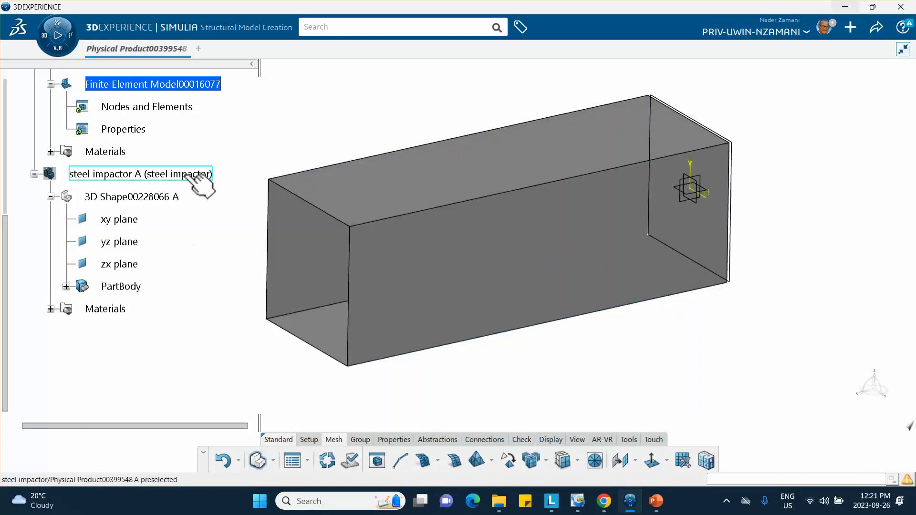
pyautogui.rightClick(101, 175)
pyautogui.click(130, 190)
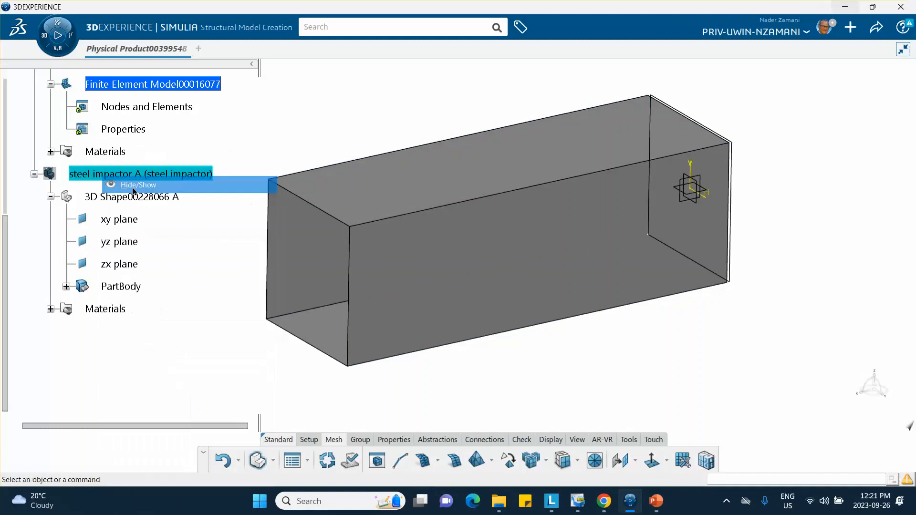
# Mesh the aluminum tube with a 5 mm surface quad mesh.
pyautogui.click(454, 460)
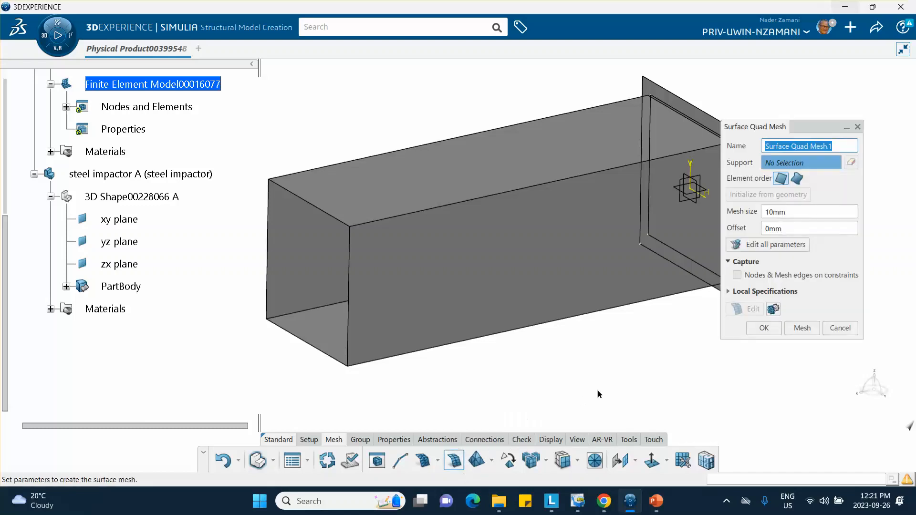
pyautogui.click(573, 278)
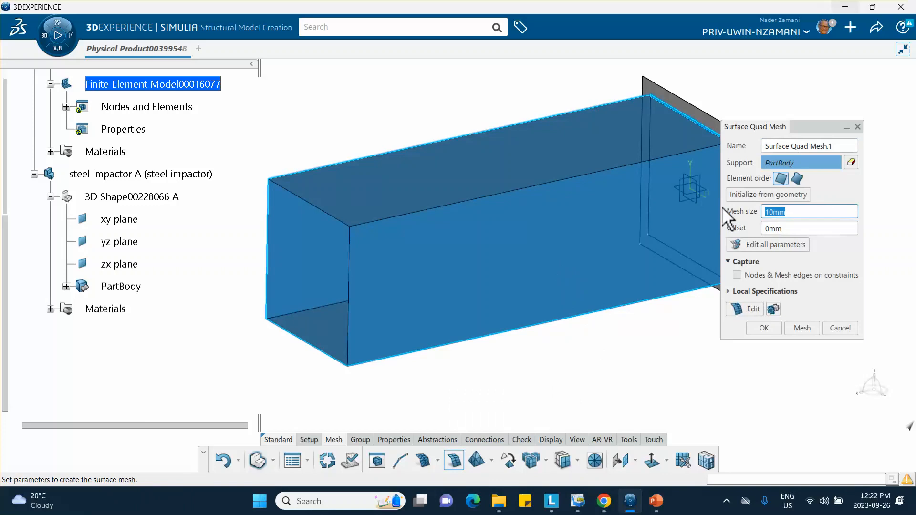
pyautogui.write('5')
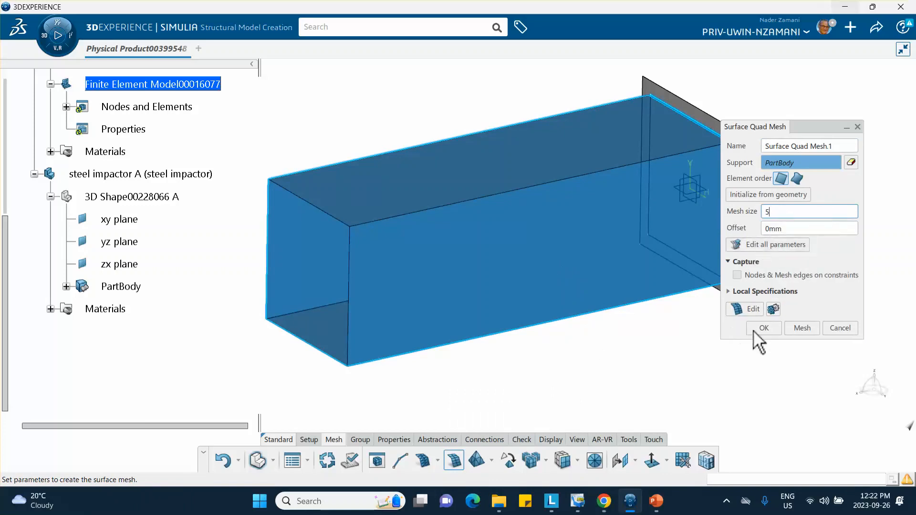
pyautogui.click(800, 329)
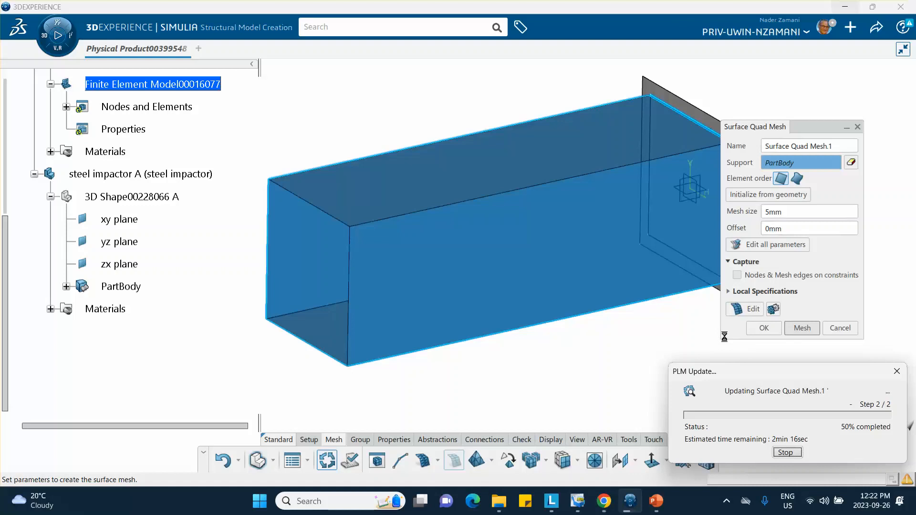
pyautogui.click(763, 328)
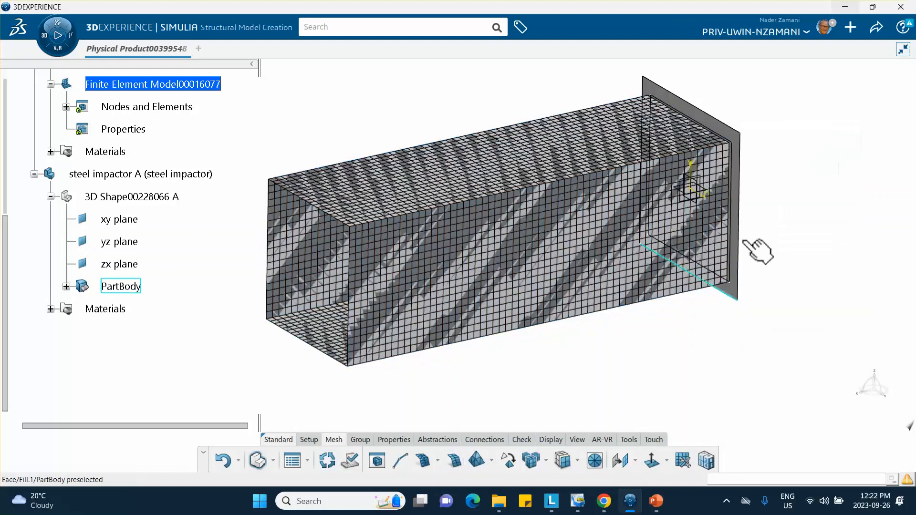
# Try a second surface quad mesh, dismiss the missing-support error and cancel it.
pyautogui.click(453, 460)
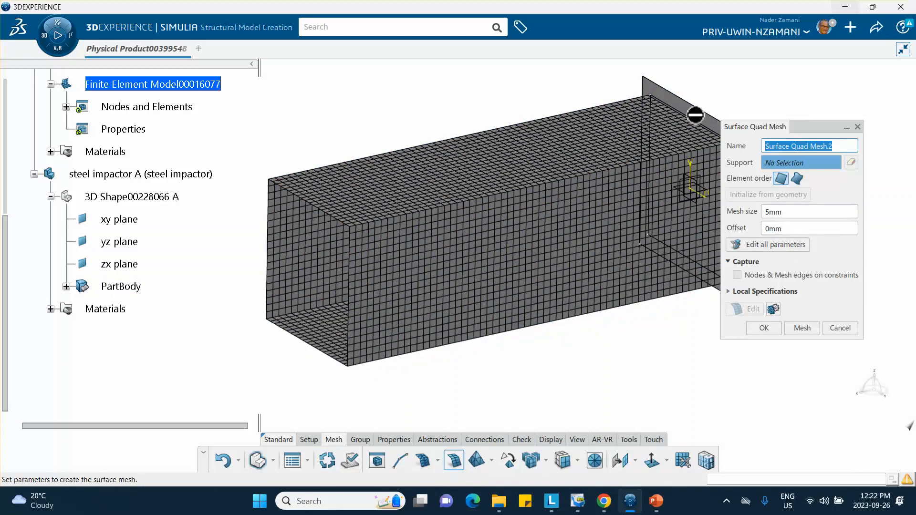
pyautogui.moveTo(695, 115); pyautogui.dragTo(662, 137, button='middle')
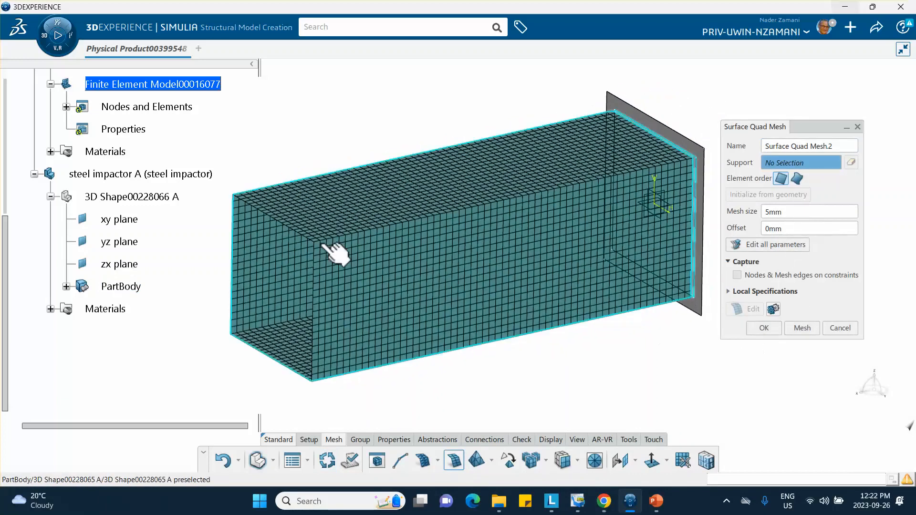
pyautogui.click(337, 253)
pyautogui.click(510, 299)
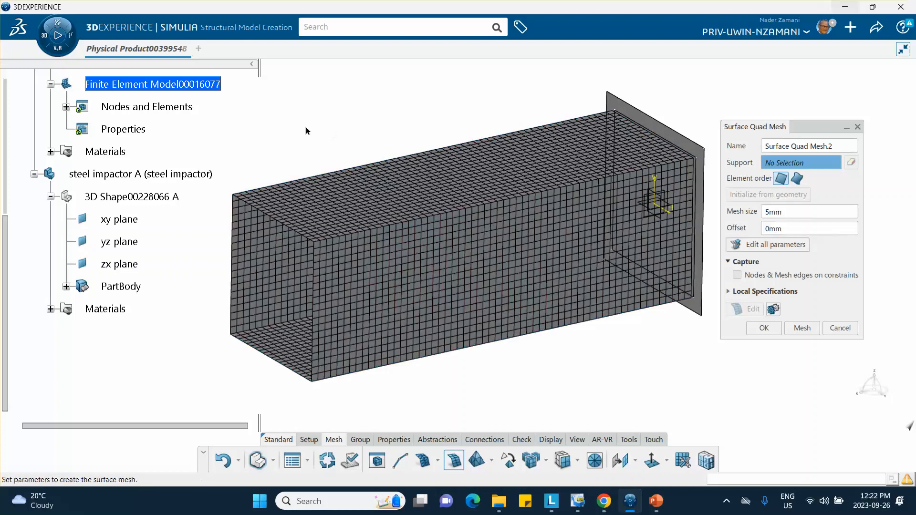
pyautogui.click(840, 327)
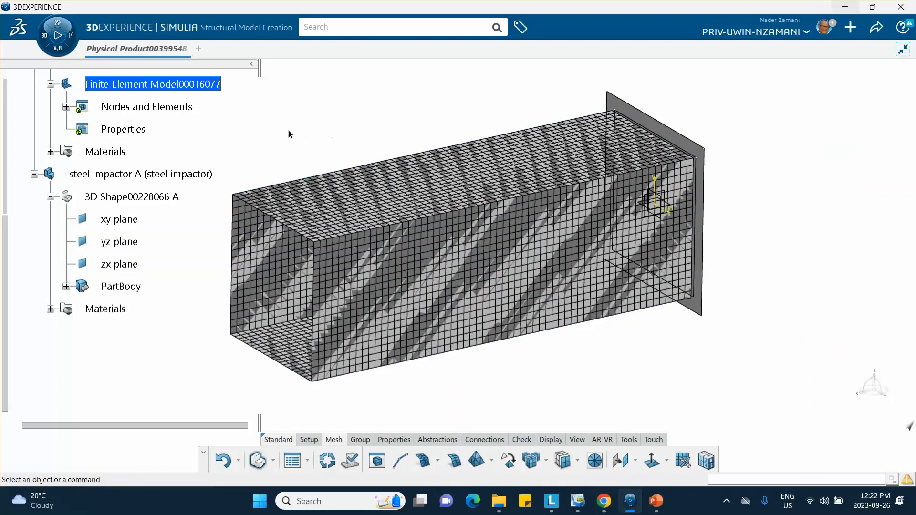
# Browse the tree and inspect the finite element model's context menu without acting.
pyautogui.scroll(5, 164, 116)
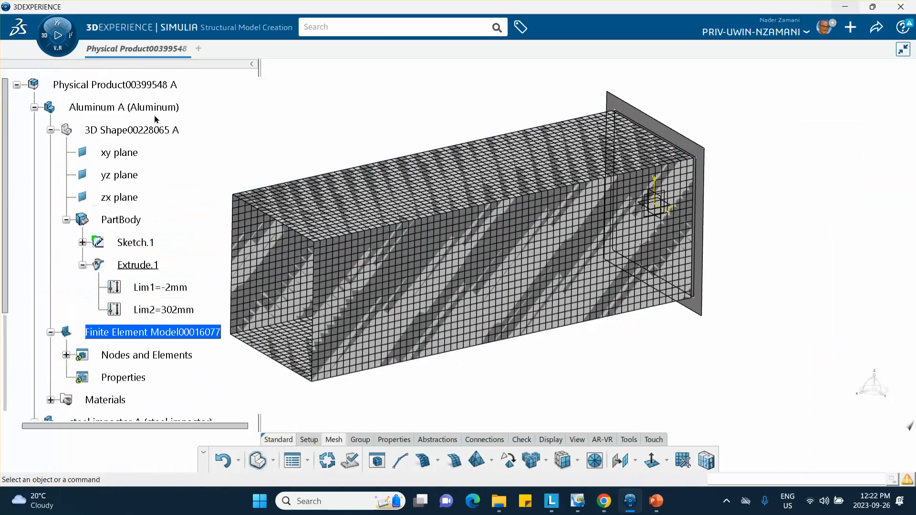
pyautogui.scroll(-5, 156, 119)
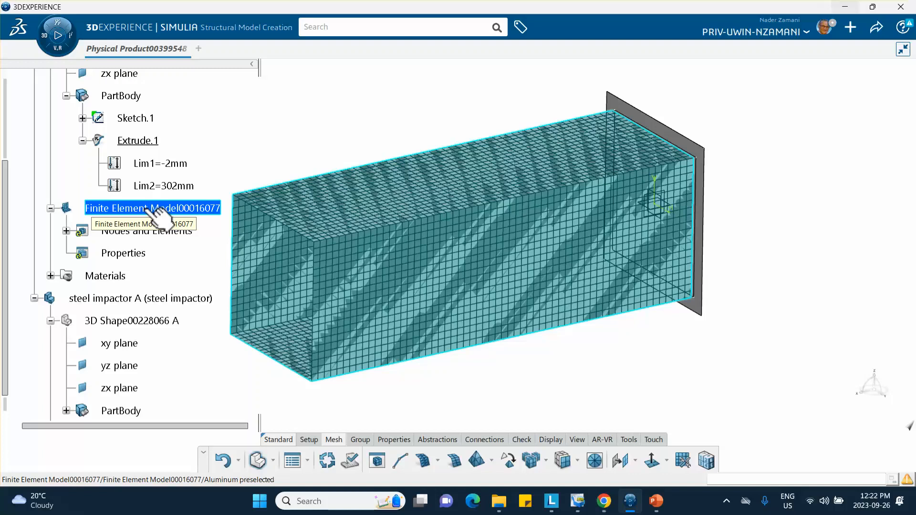
pyautogui.scroll(8, 167, 205)
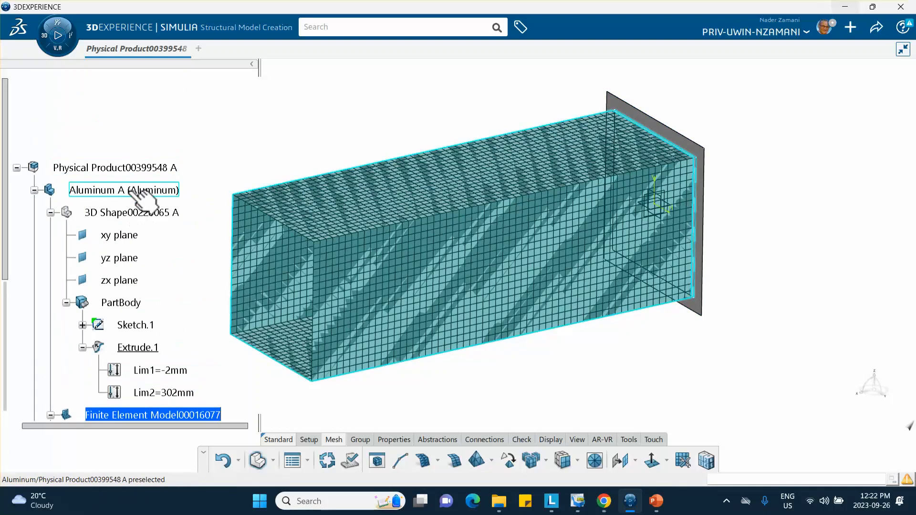
pyautogui.scroll(-2, 138, 198)
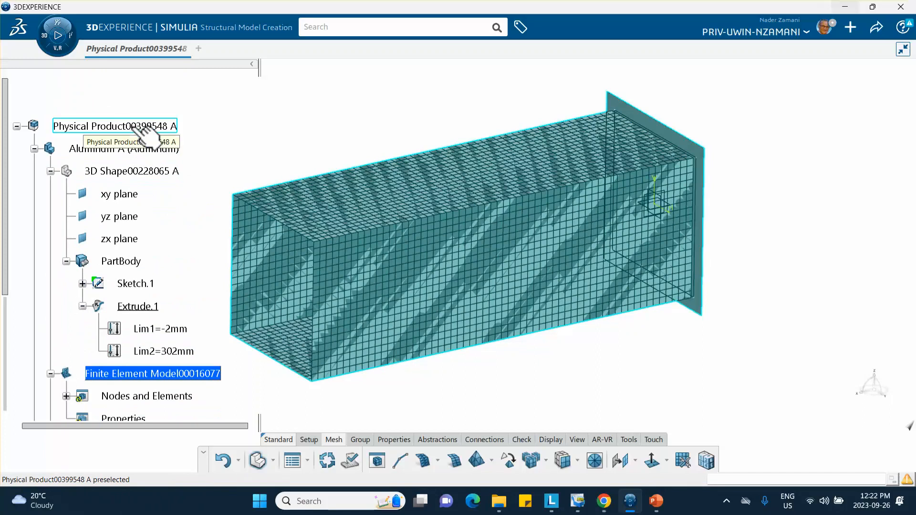
pyautogui.scroll(-5, 143, 133)
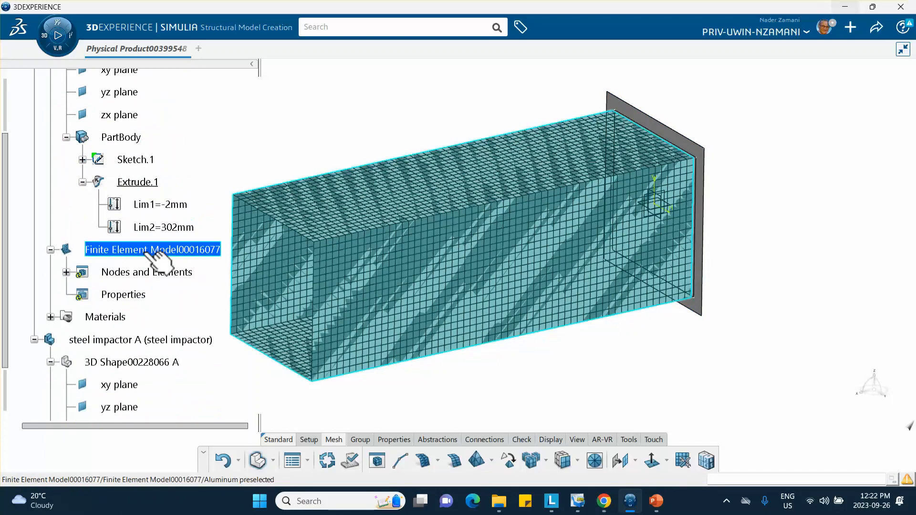
pyautogui.rightClick(144, 252)
pyautogui.press('Escape')
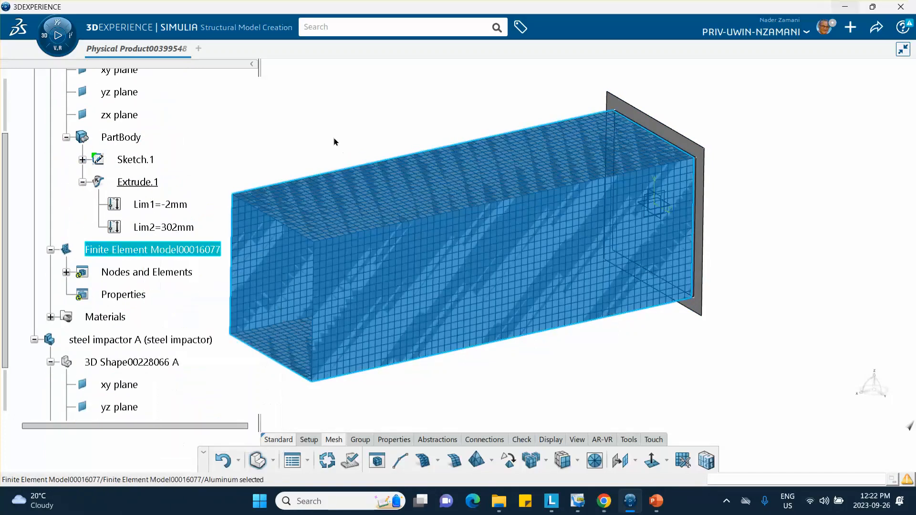
pyautogui.scroll(2, 177, 196)
pyautogui.scroll(4, 177, 196)
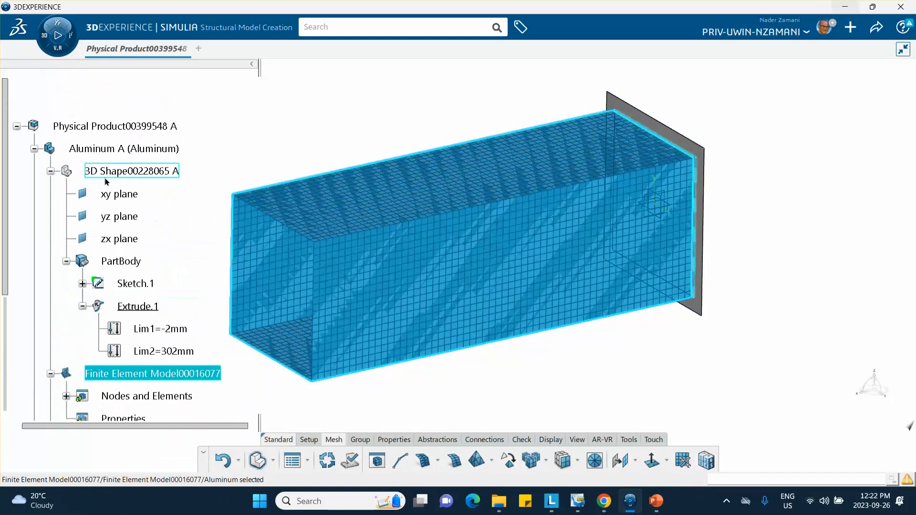
# Enter Aluminum A and its tube shape for editing, then return to assembly editing.
pyautogui.doubleClick(123, 149)
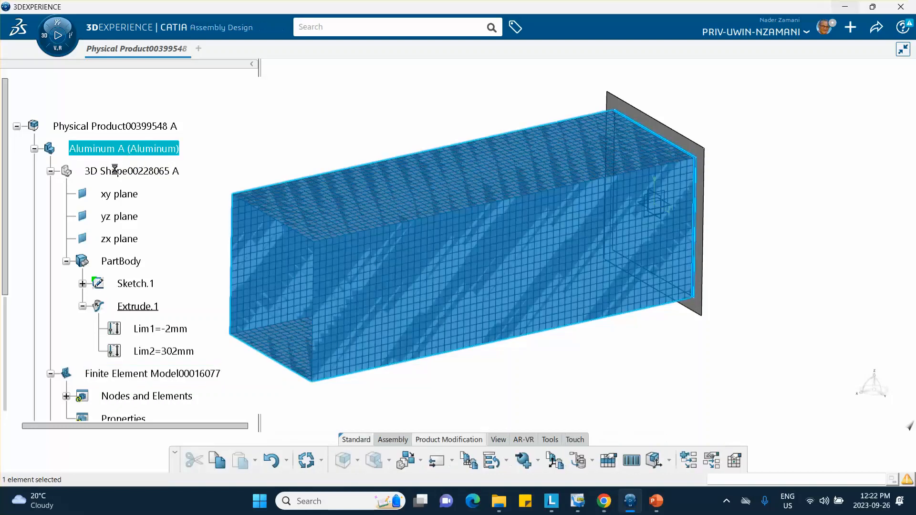
pyautogui.doubleClick(152, 170)
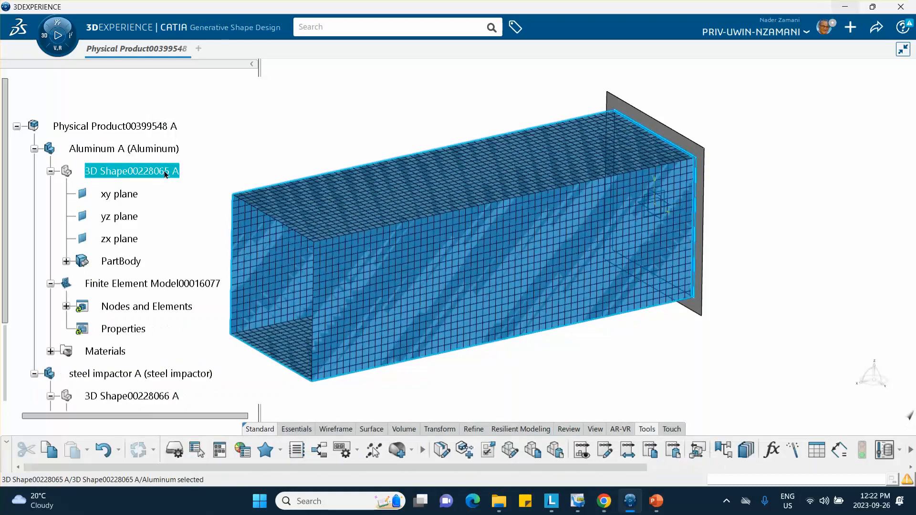
pyautogui.scroll(-2, 167, 191)
pyautogui.rightClick(136, 162)
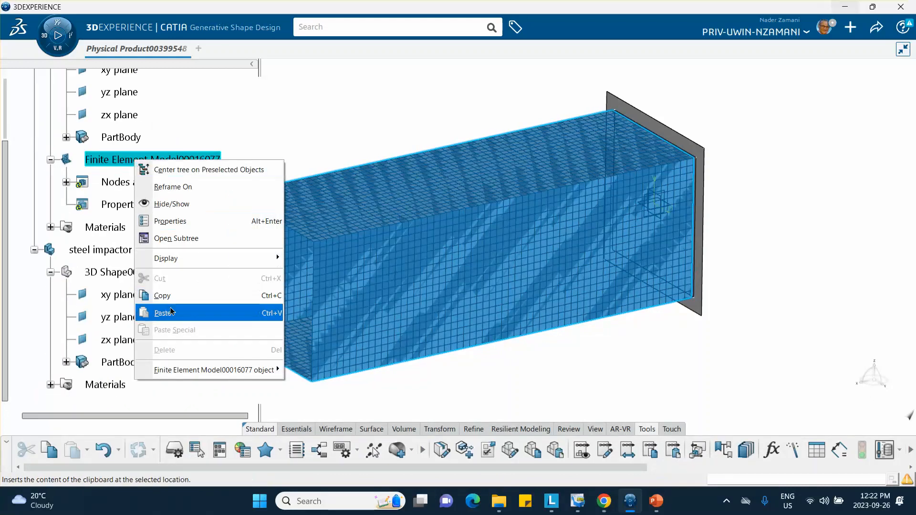
pyautogui.click(318, 149)
pyautogui.scroll(2, 170, 155)
pyautogui.doubleClick(136, 108)
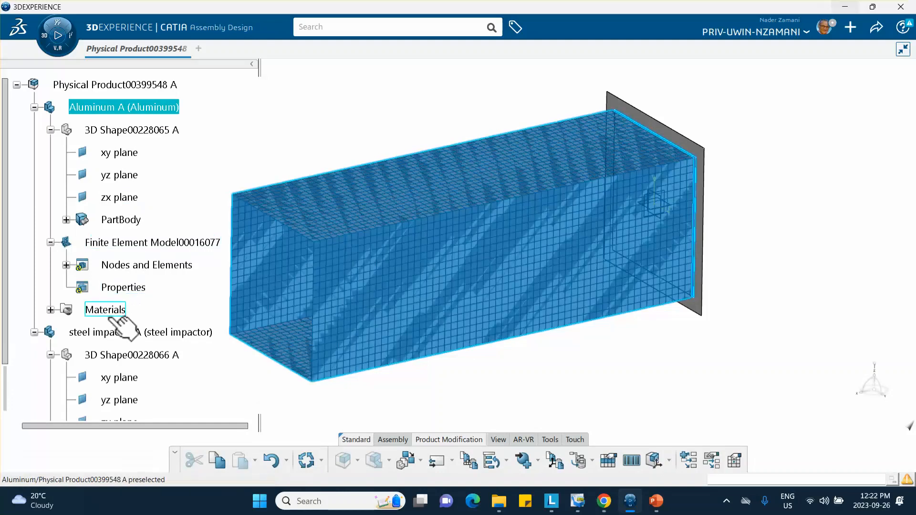
# Delete Finite Element Model00016077 and select the whole physical product.
pyautogui.rightClick(122, 242)
pyautogui.click(149, 400)
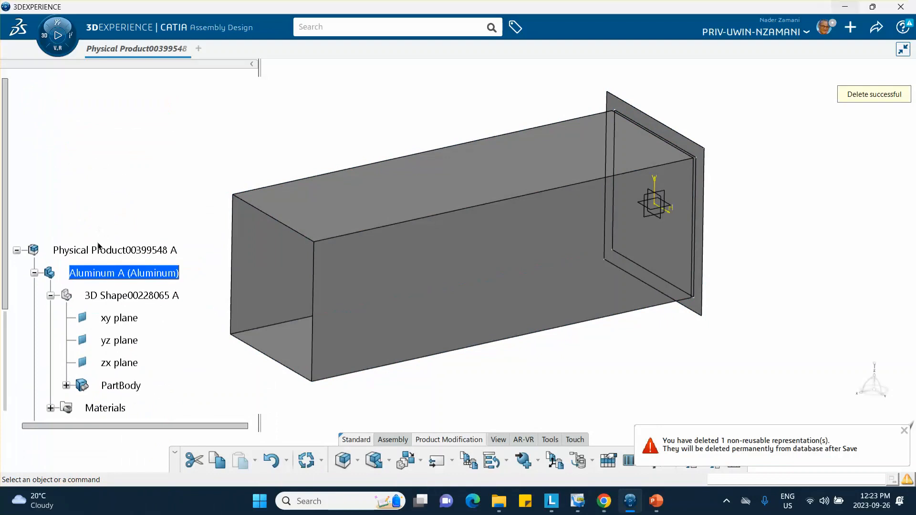
pyautogui.click(100, 248)
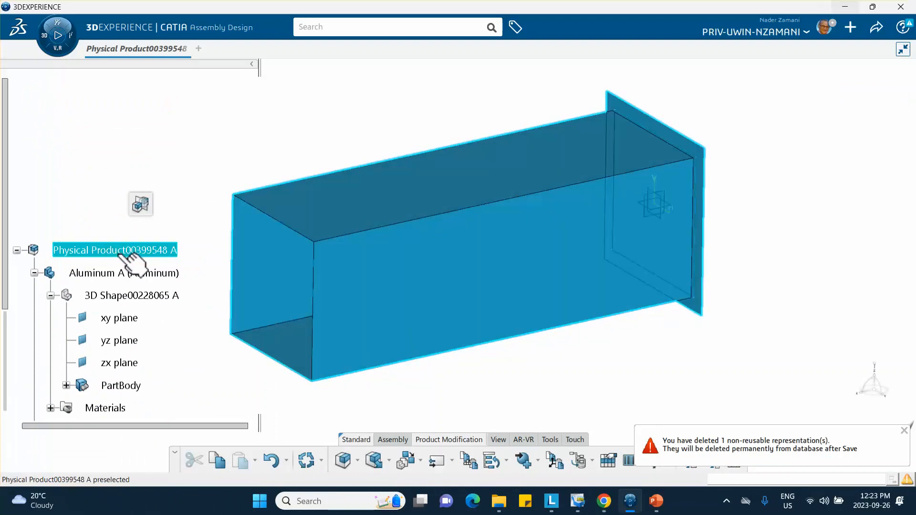
# Create Finite Element Model00016078 with Physical Product (tube and impactor) as contributing shapes.
pyautogui.doubleClick(129, 253)
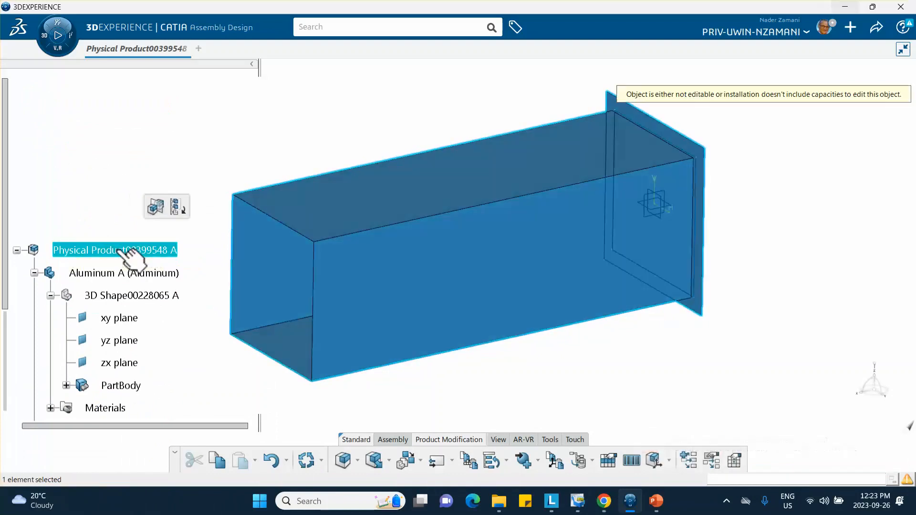
pyautogui.click(100, 179)
pyautogui.scroll(-3, 106, 176)
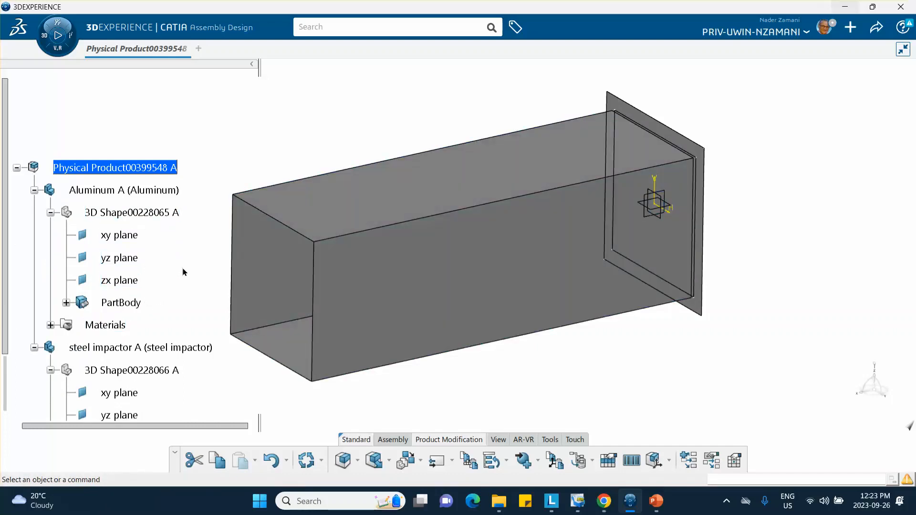
pyautogui.moveTo(183, 271); pyautogui.dragTo(221, 280, button='middle')
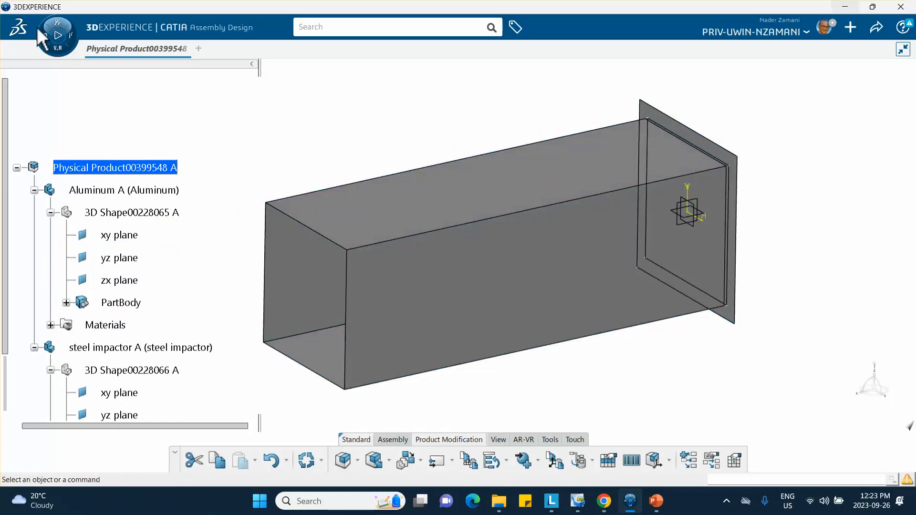
pyautogui.click(44, 35)
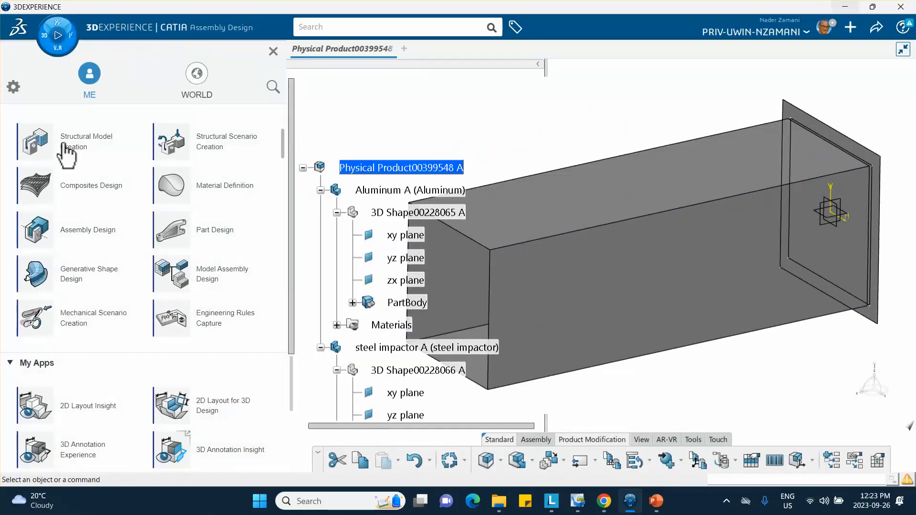
pyautogui.click(67, 151)
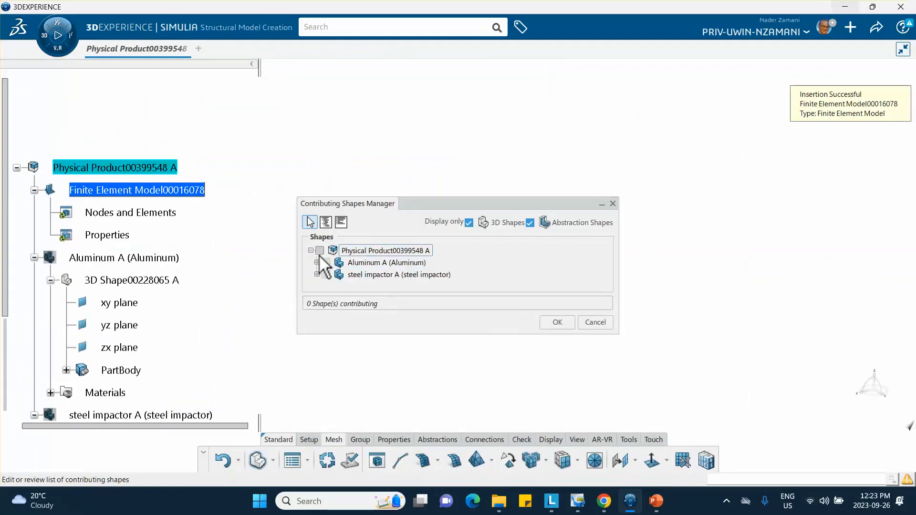
pyautogui.click(325, 262)
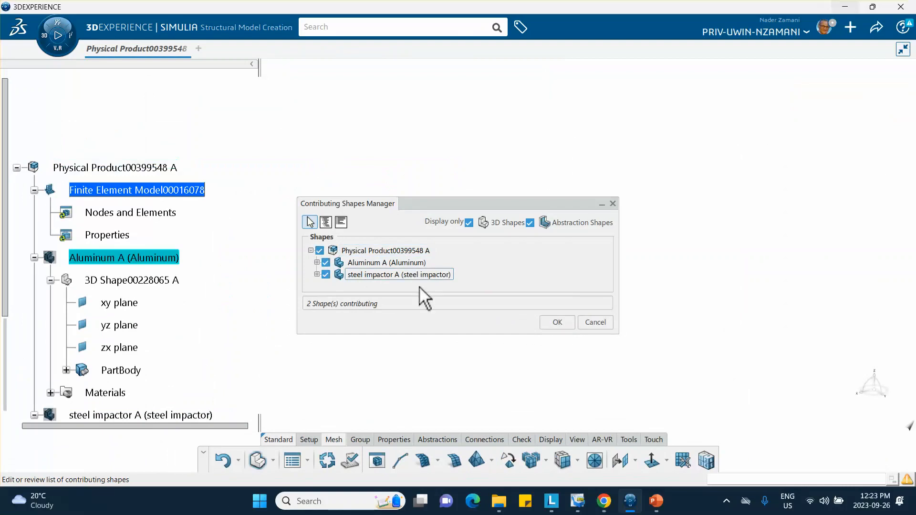
pyautogui.click(555, 323)
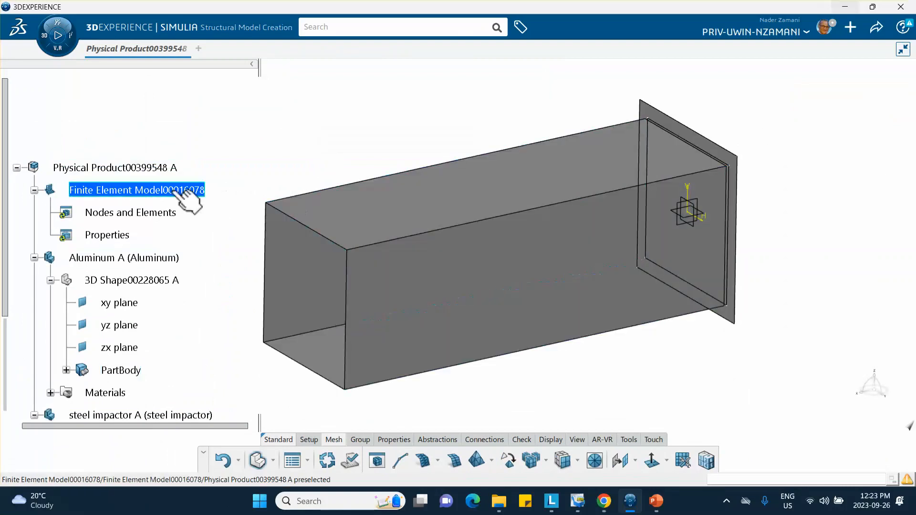
# Mesh the aluminum tube with a 5 mm quad surface mesh as Surface Quad Mesh.1.
pyautogui.scroll(-3, 92, 191)
pyautogui.scroll(-3, 92, 191)
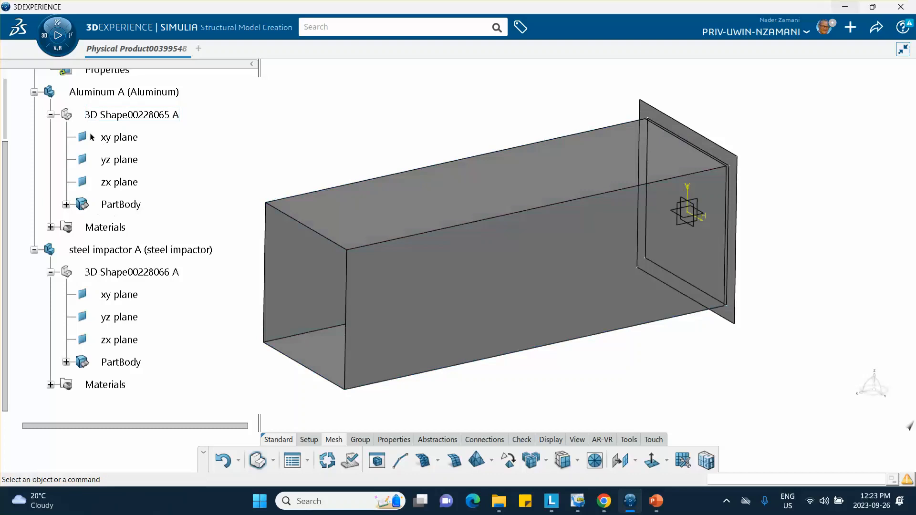
pyautogui.scroll(5, 103, 190)
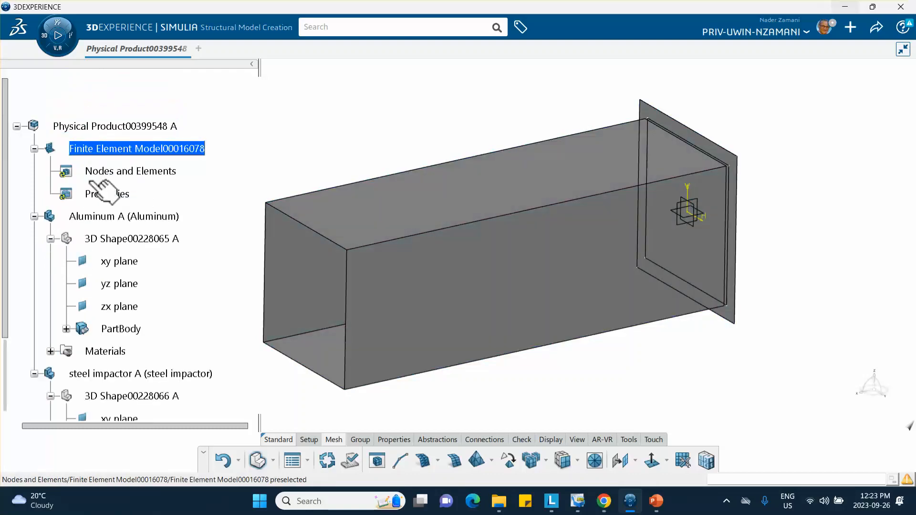
pyautogui.moveTo(282, 175); pyautogui.dragTo(292, 181, button='middle')
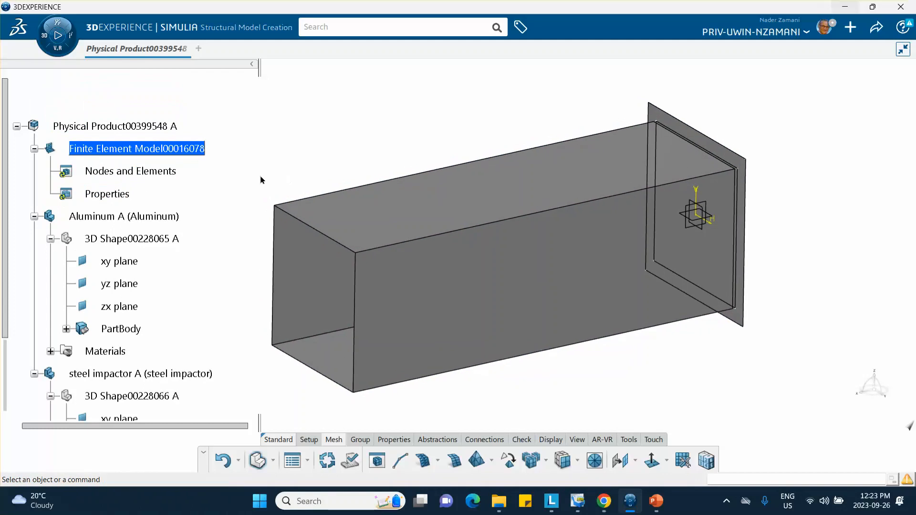
pyautogui.click(454, 462)
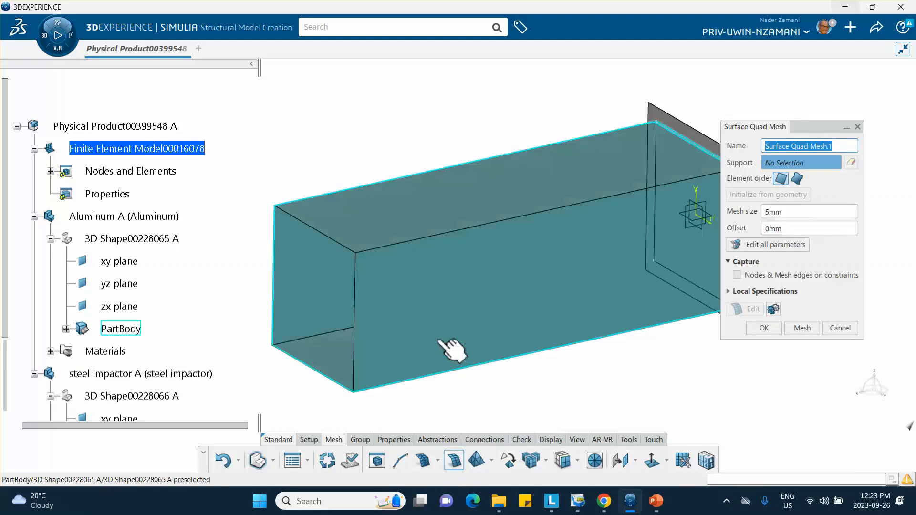
pyautogui.click(441, 343)
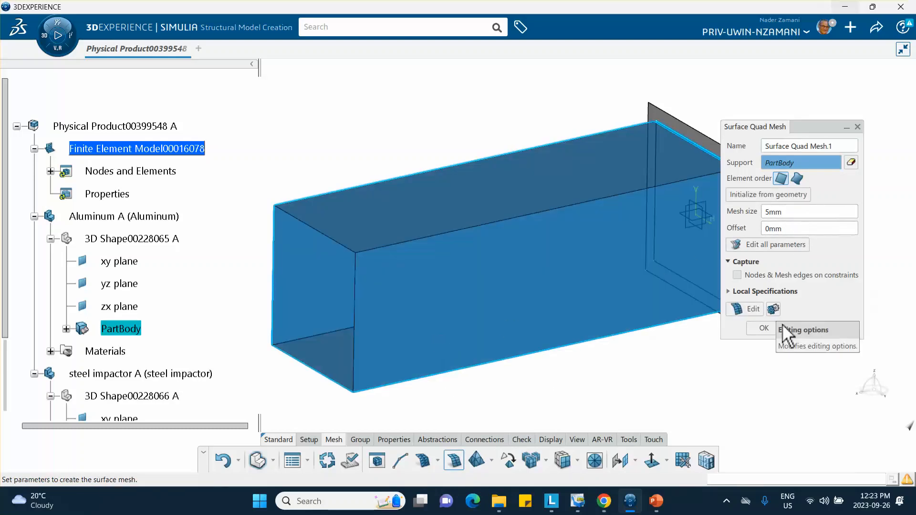
pyautogui.click(801, 328)
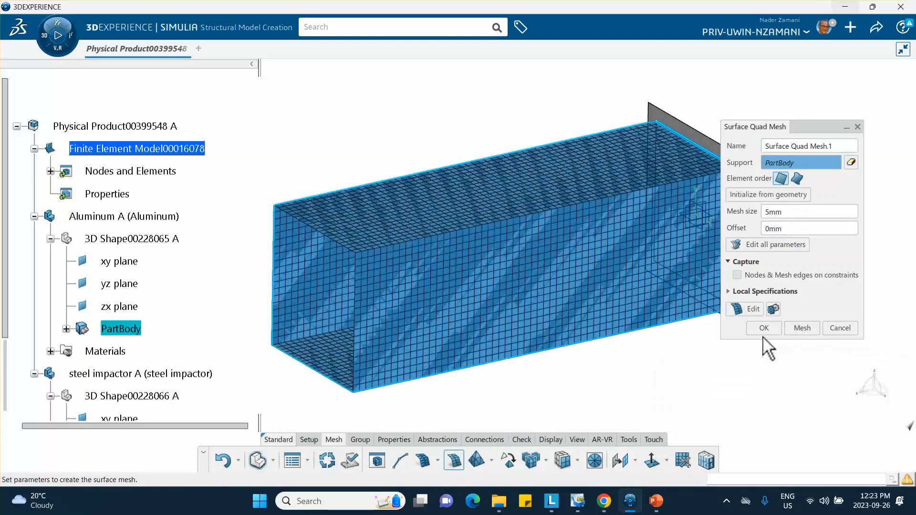
pyautogui.click(764, 329)
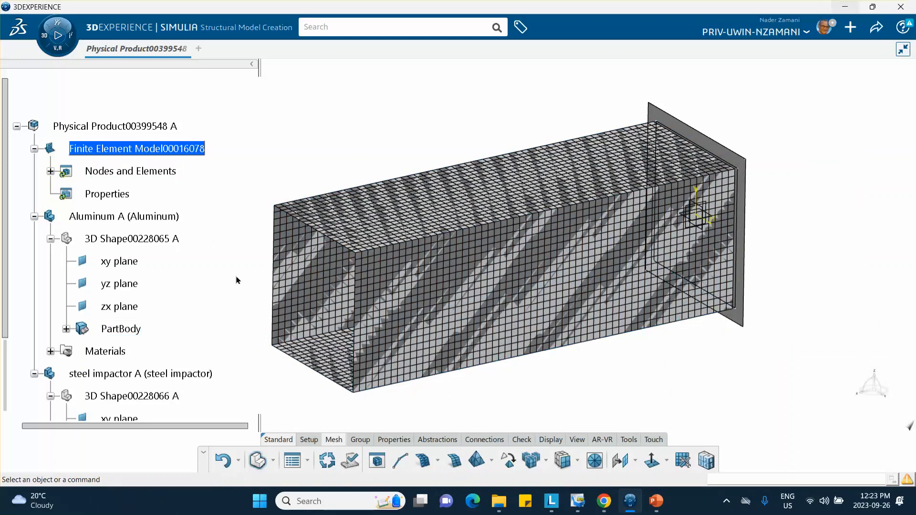
# Mesh the steel impactor plate with a 10 mm quad surface mesh as Surface Quad Mesh.2.
pyautogui.click(454, 460)
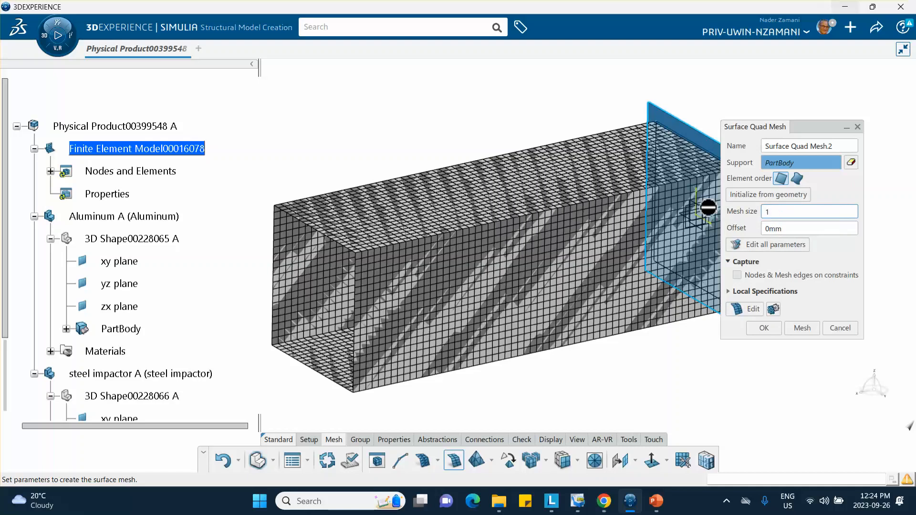
pyautogui.click(801, 329)
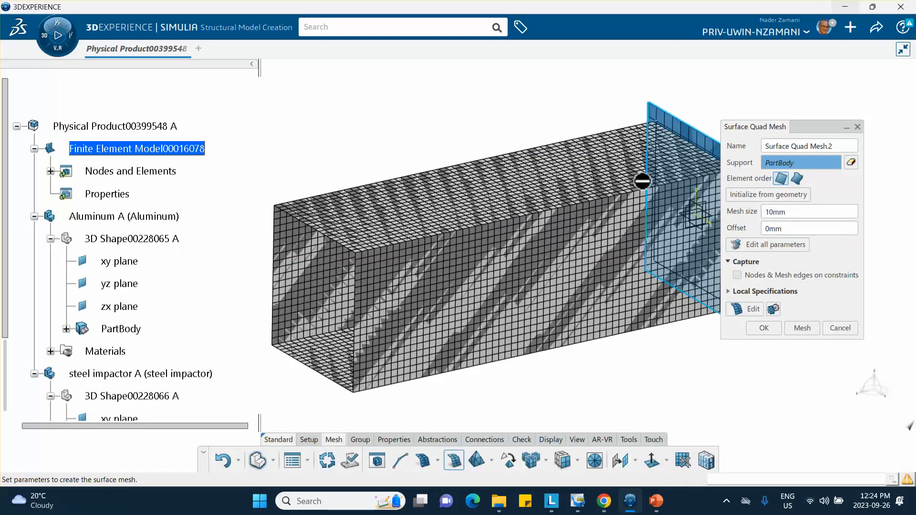
pyautogui.click(762, 328)
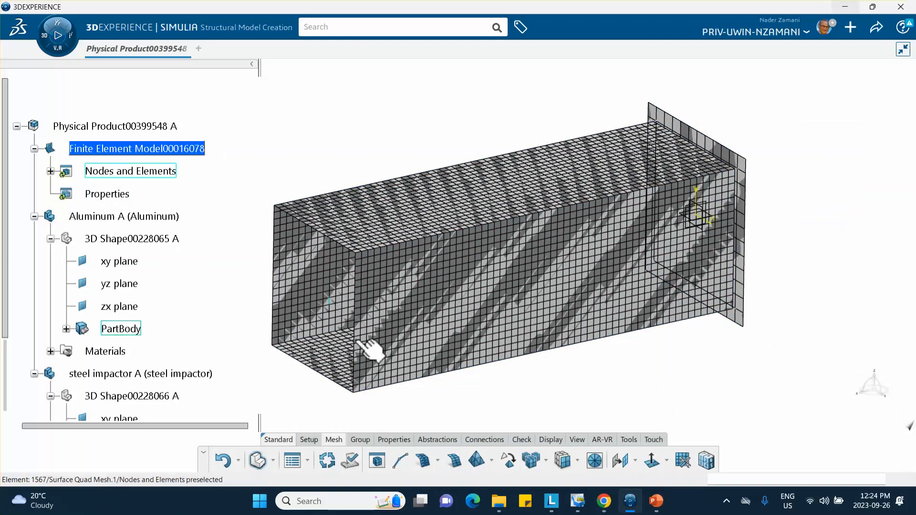
pyautogui.click(385, 440)
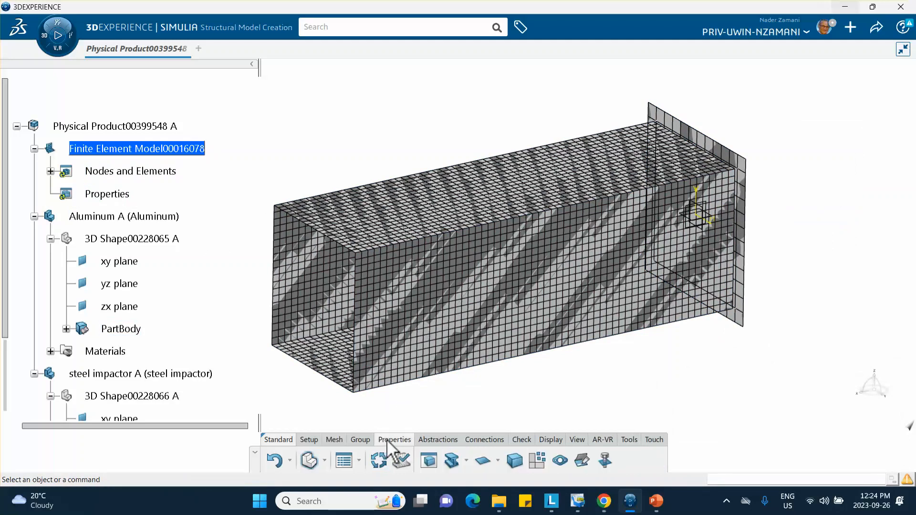
# Assign a 1.5 mm shell section to the aluminum tube (Extrude.1).
pyautogui.click(482, 460)
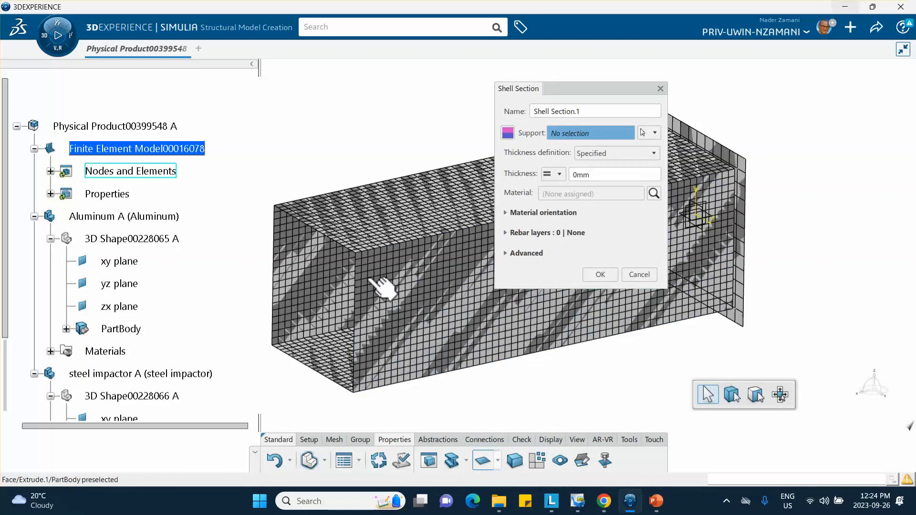
pyautogui.click(353, 270)
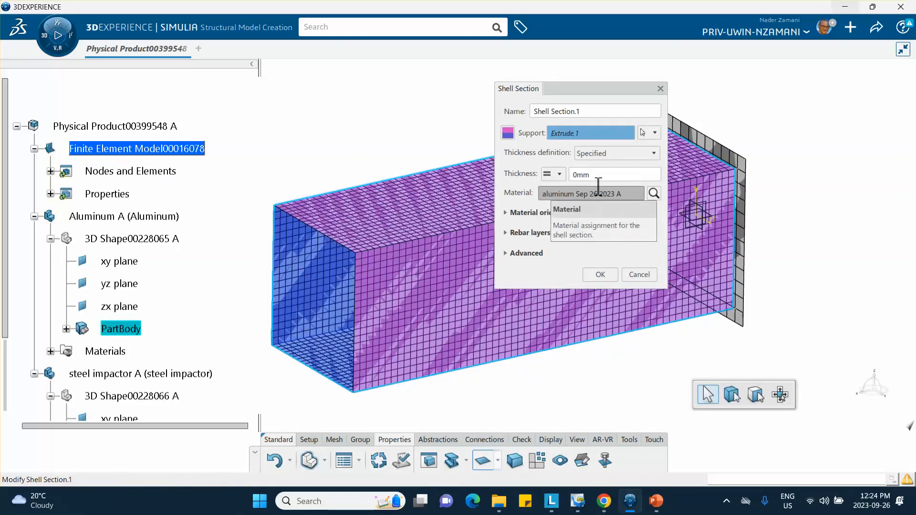
pyautogui.click(599, 176)
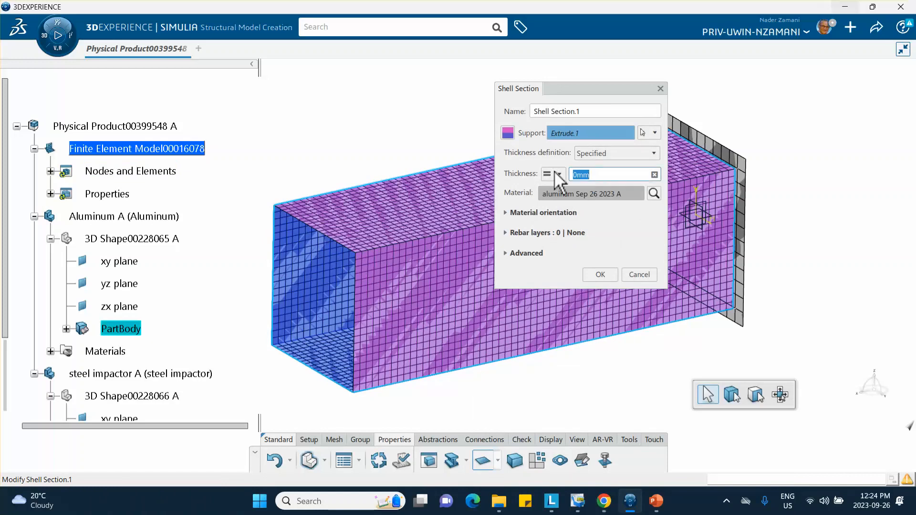
pyautogui.write('1.5')
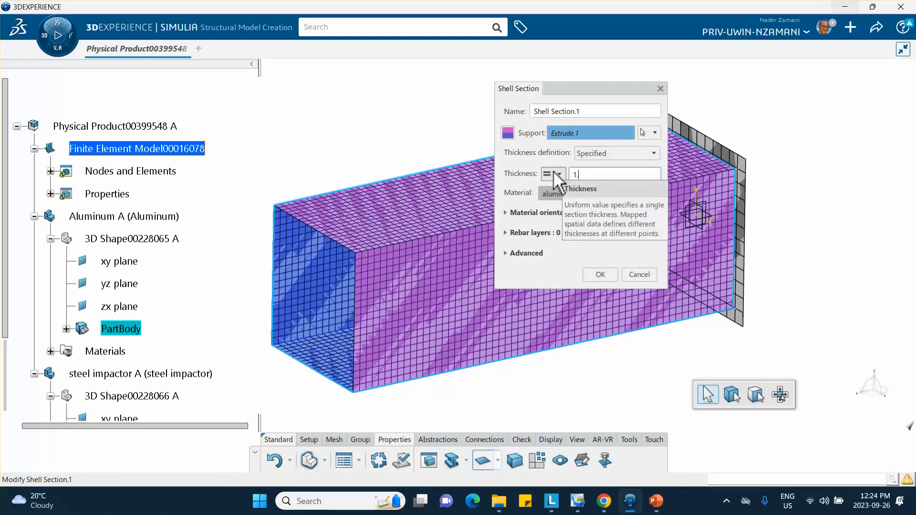
pyautogui.click(602, 276)
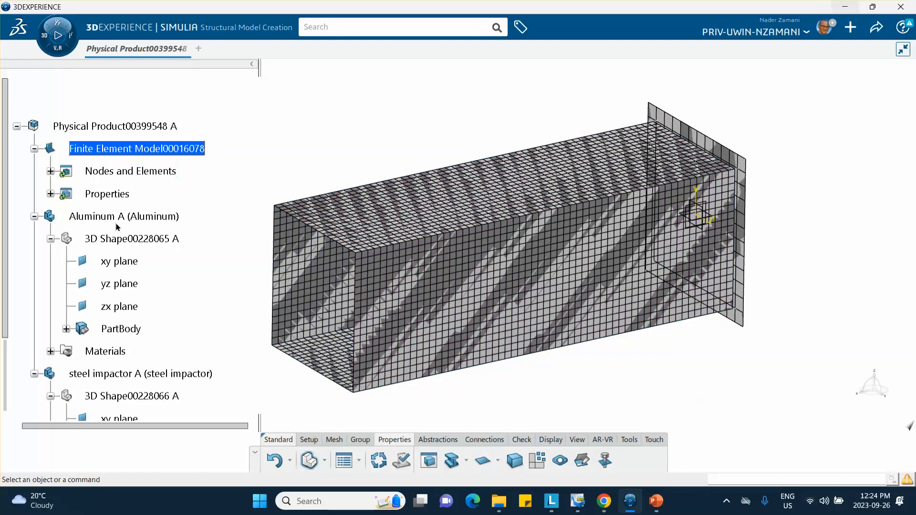
pyautogui.click(50, 193)
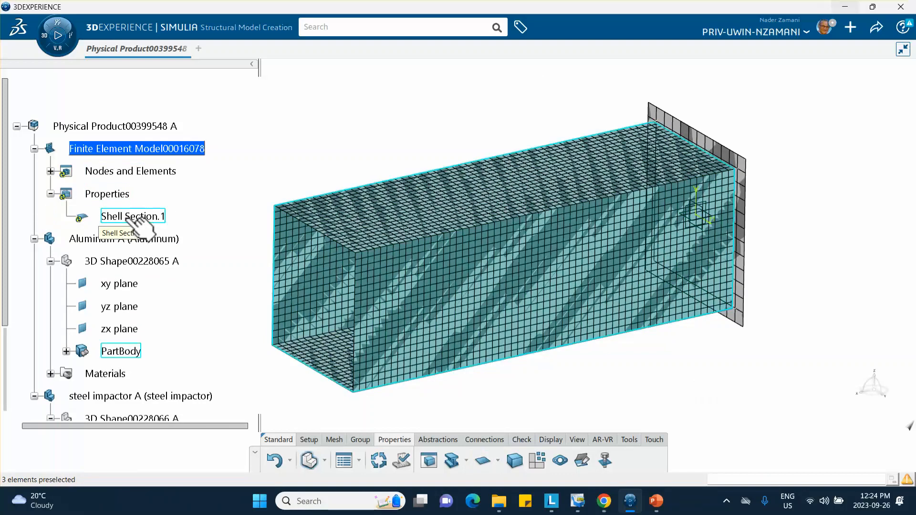
pyautogui.click(50, 171)
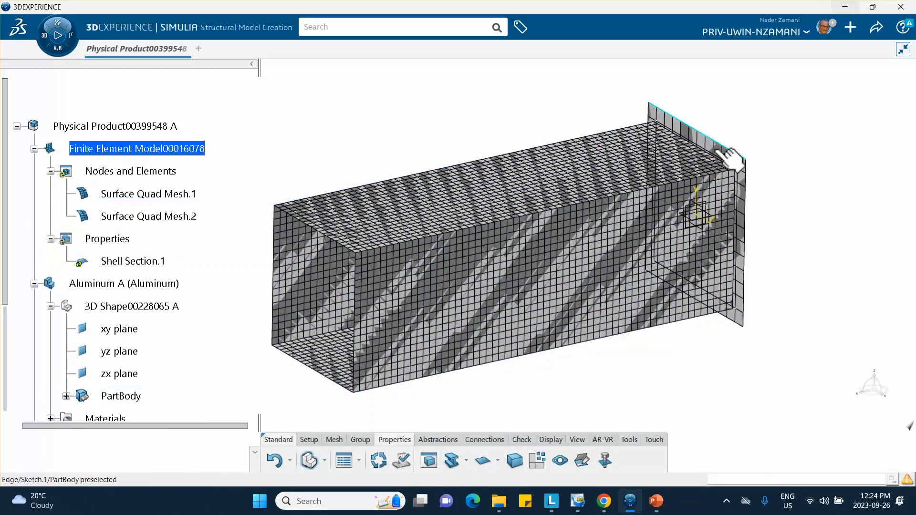
# Assign a 1.5 mm steel shell section to the end plate (Fill.1) as Shell Section.2.
pyautogui.click(483, 461)
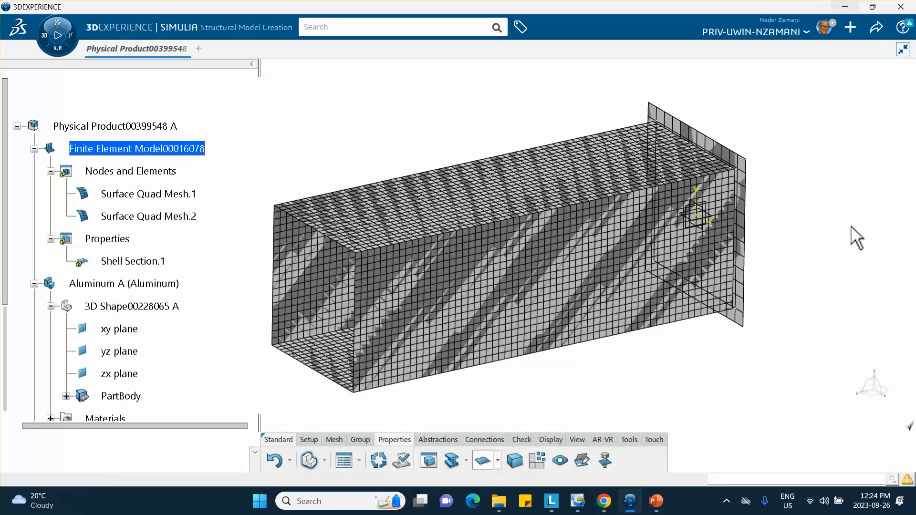
pyautogui.click(734, 155)
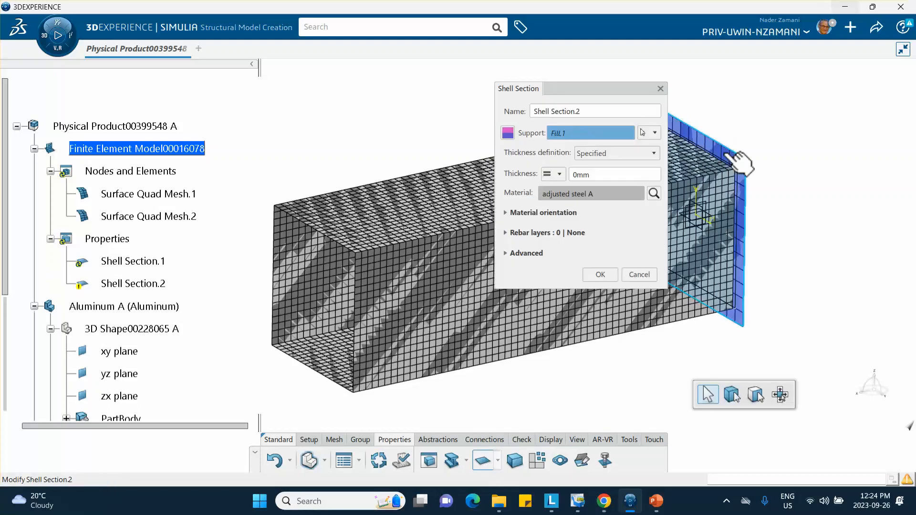
pyautogui.click(596, 174)
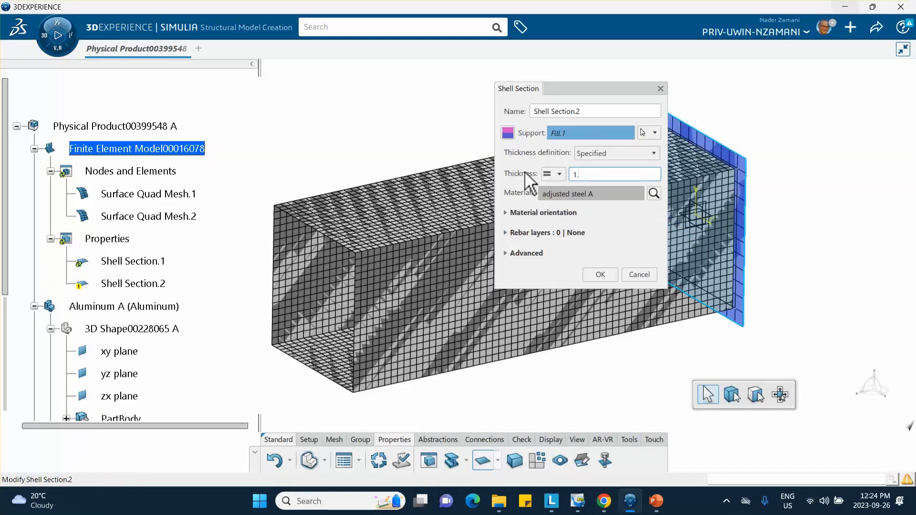
pyautogui.click(608, 277)
pyautogui.scroll(-3, 203, 186)
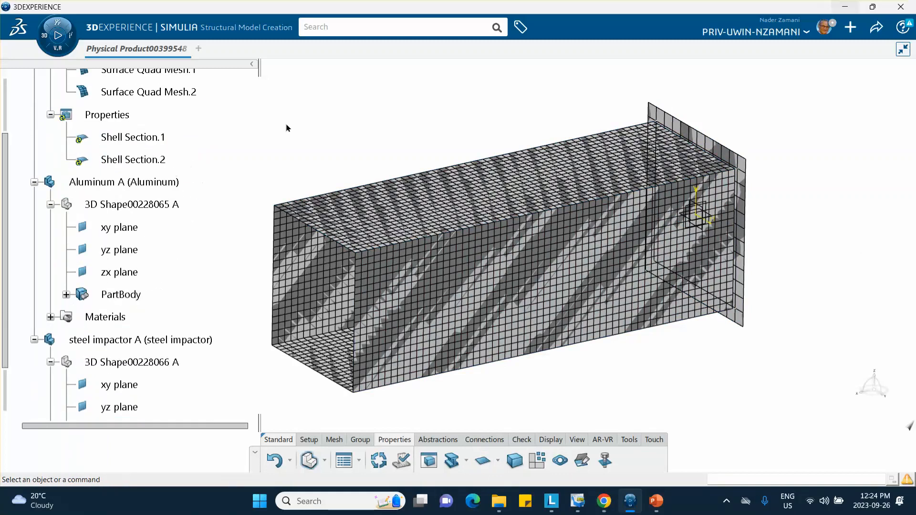
# Save the meshed, sectioned finite element model from the Share menu.
pyautogui.click(876, 28)
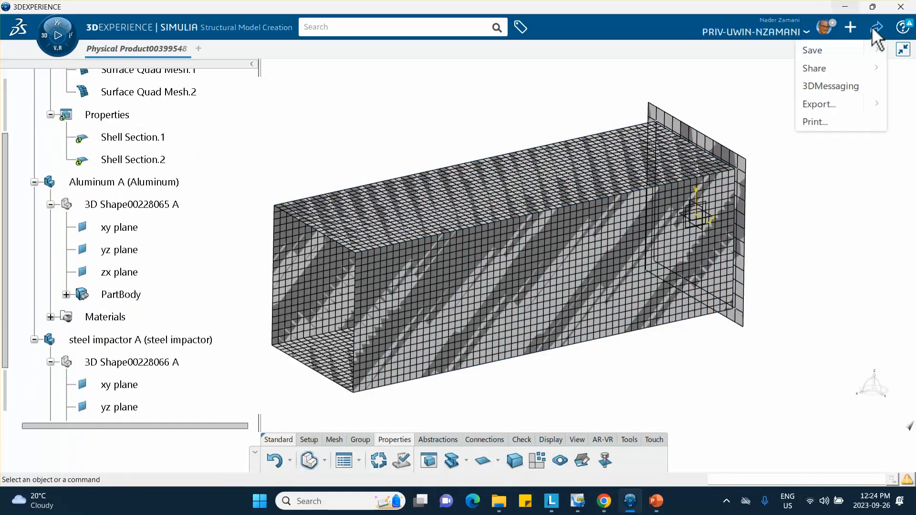
pyautogui.click(813, 50)
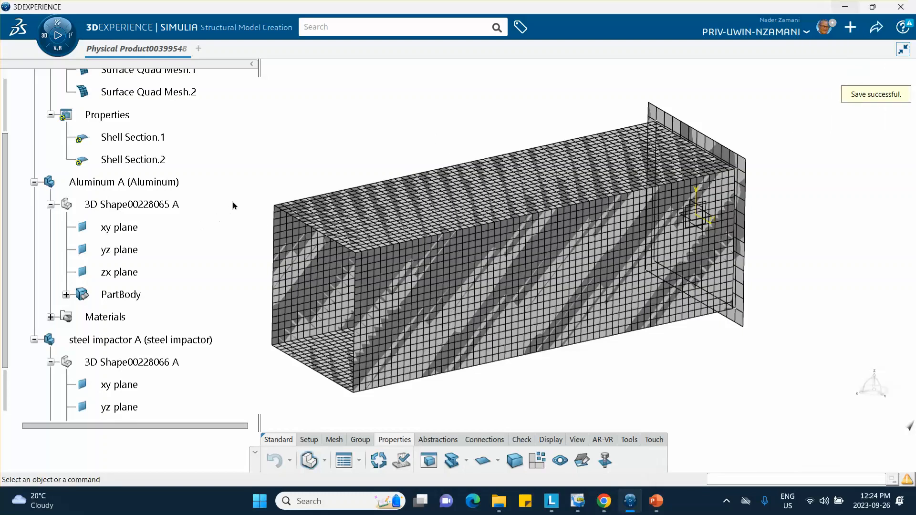
pyautogui.scroll(-4, 240, 171)
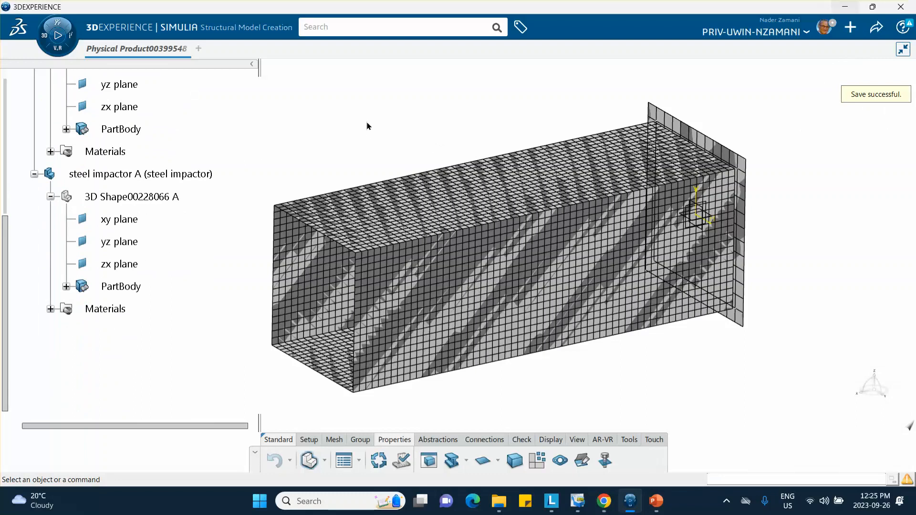
pyautogui.click(47, 39)
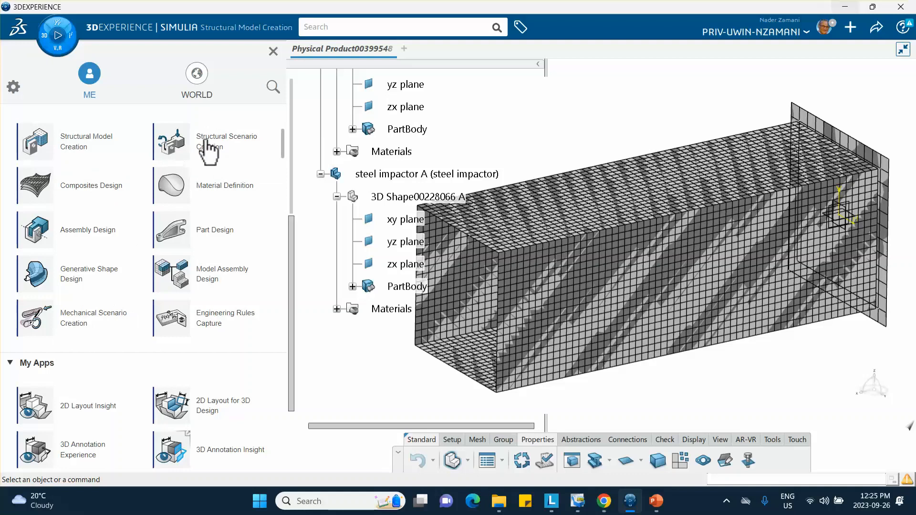
# Create a Structural physics simulation in Mechanical Scenario Creation using Finite Element Model00016078 A.
pyautogui.click(75, 318)
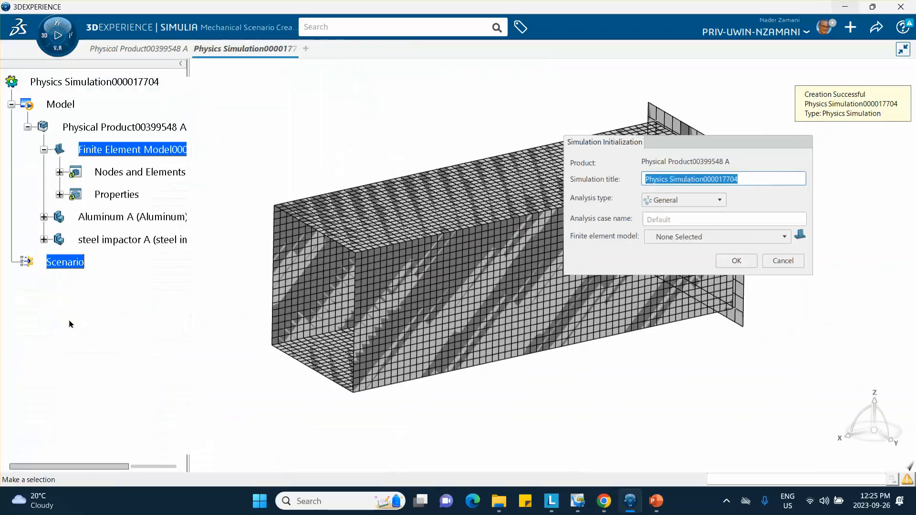
pyautogui.click(677, 201)
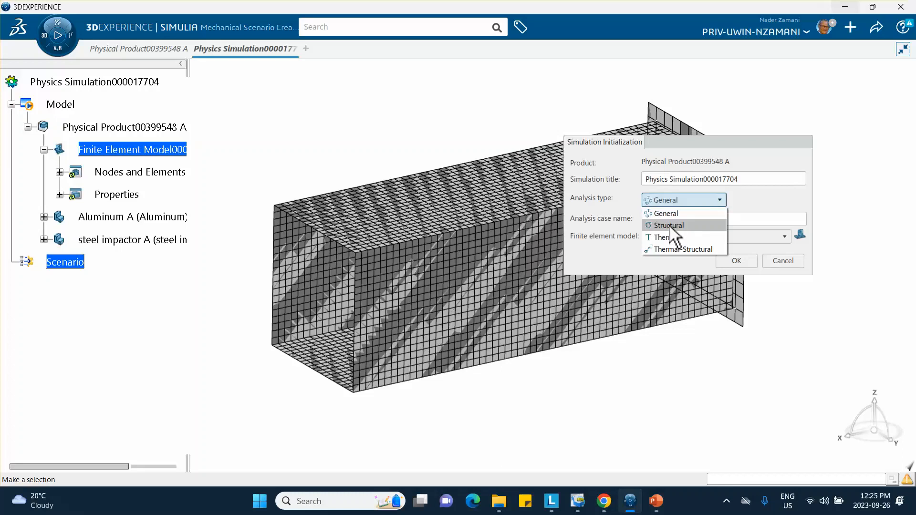
pyautogui.click(651, 226)
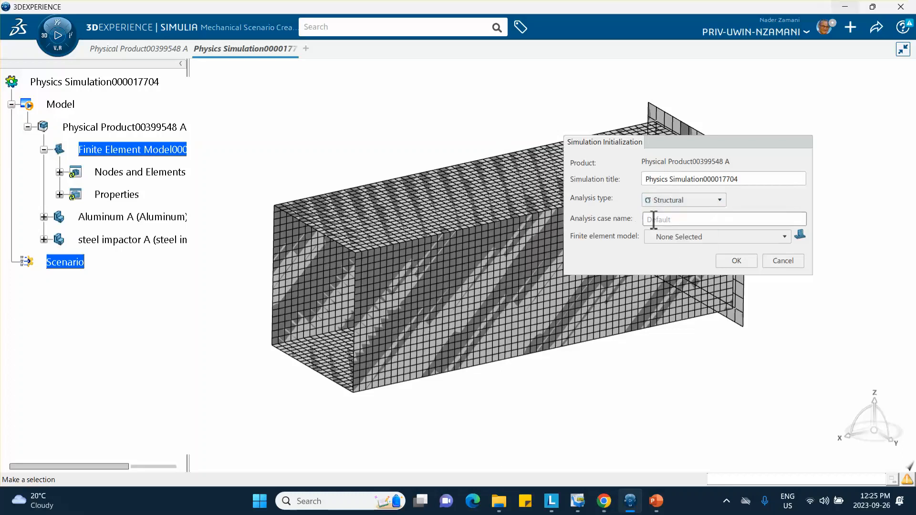
pyautogui.click(697, 237)
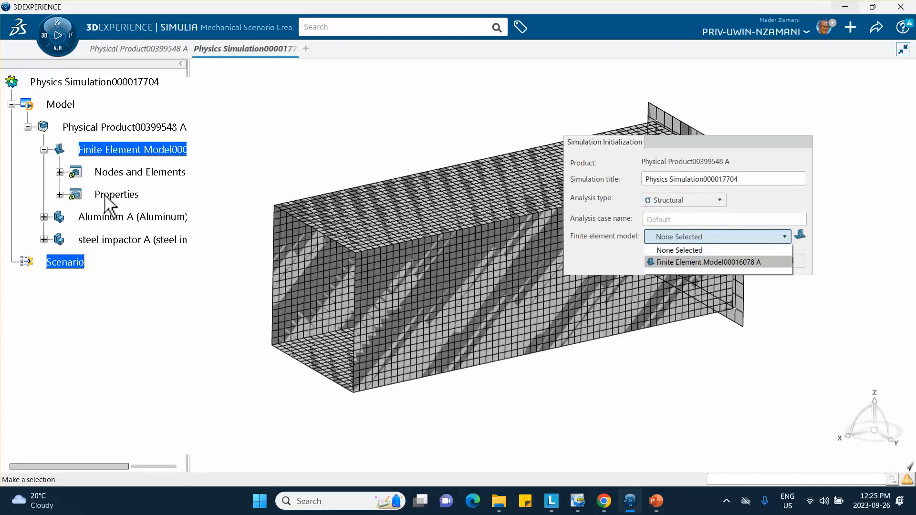
pyautogui.click(670, 262)
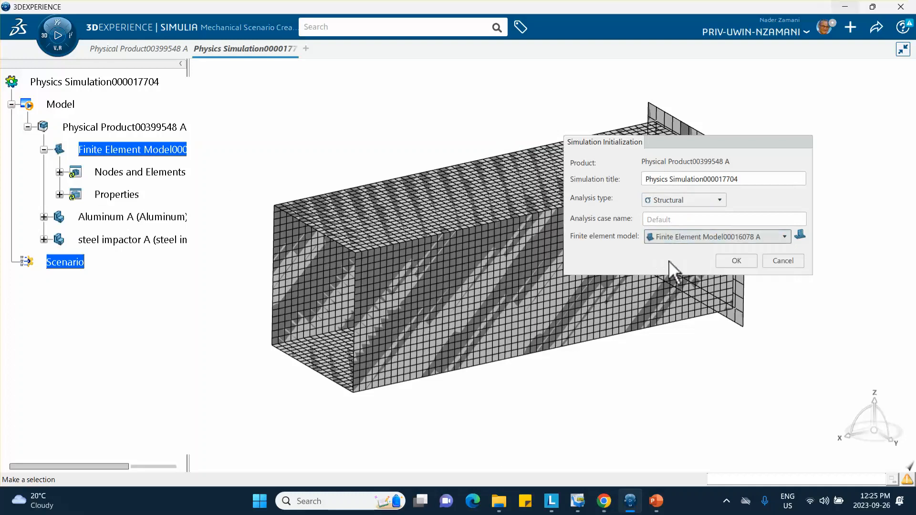
pyautogui.click(735, 261)
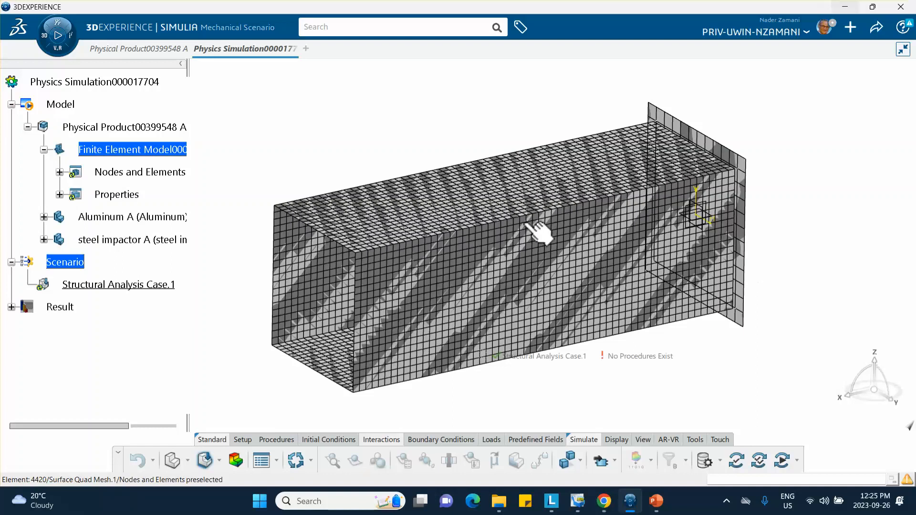
# Add Explicit Dynamic Step.1 with a 0.02 s step time to Structural Analysis Case.1.
pyautogui.moveTo(323, 157); pyautogui.dragTo(356, 128, button='middle')
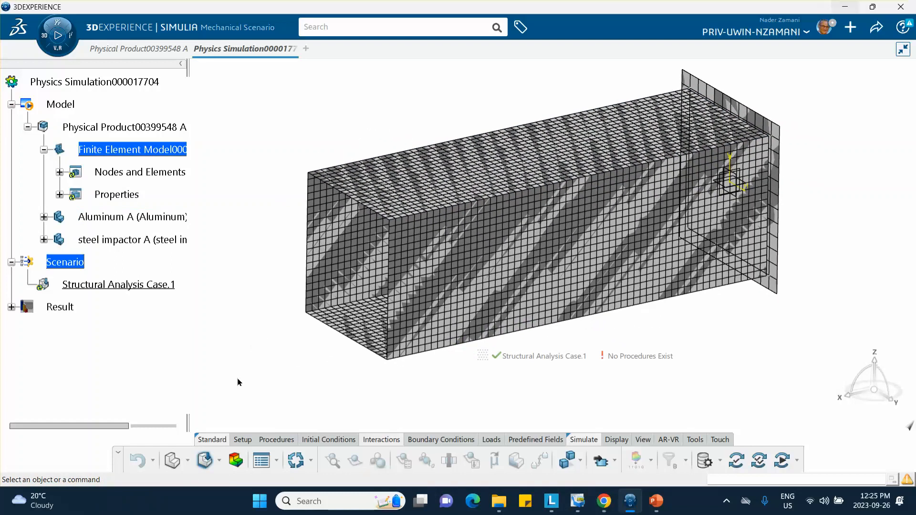
pyautogui.click(271, 440)
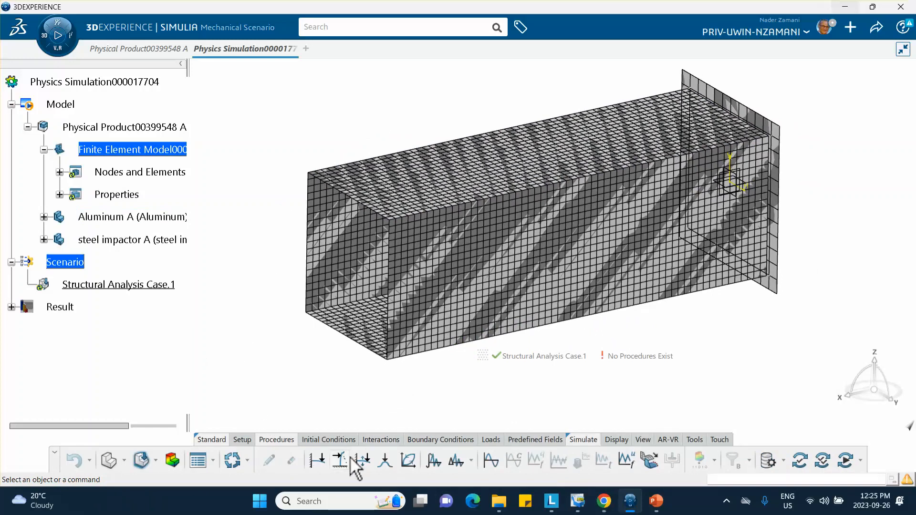
pyautogui.click(456, 466)
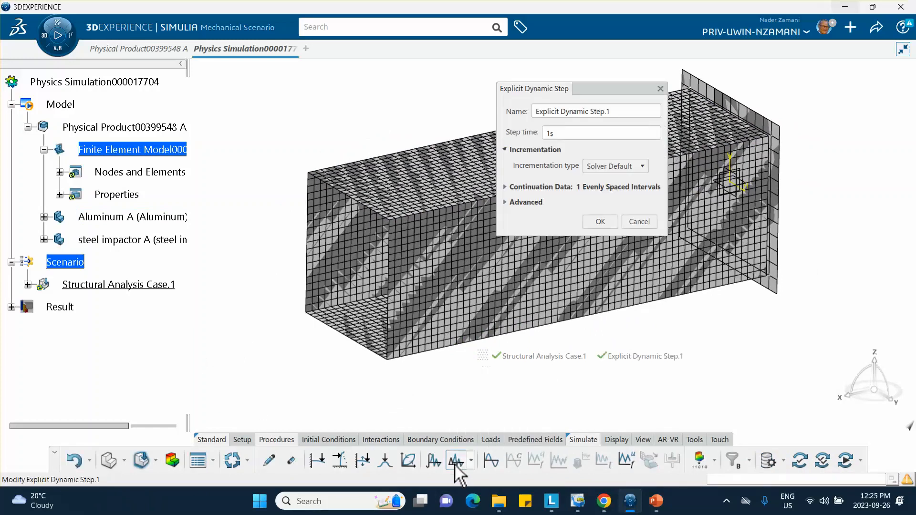
pyautogui.click(568, 134)
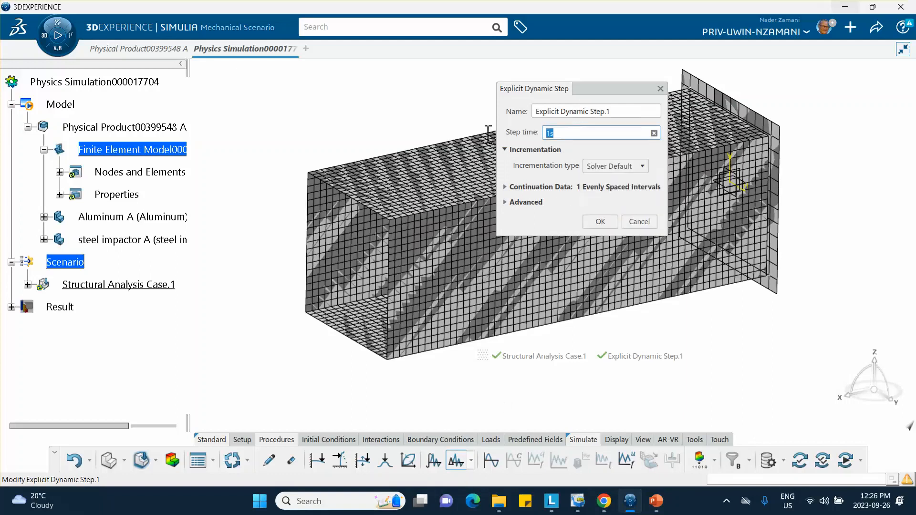
pyautogui.write('.02')
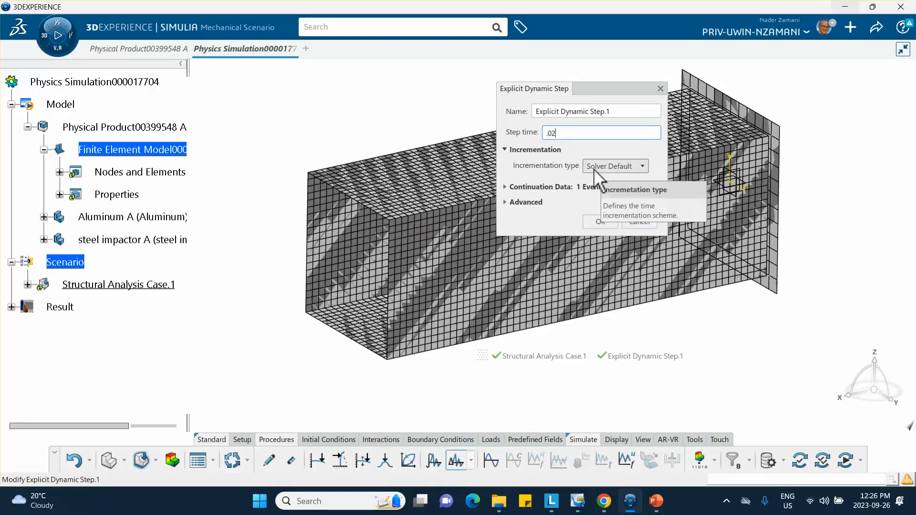
pyautogui.click(505, 202)
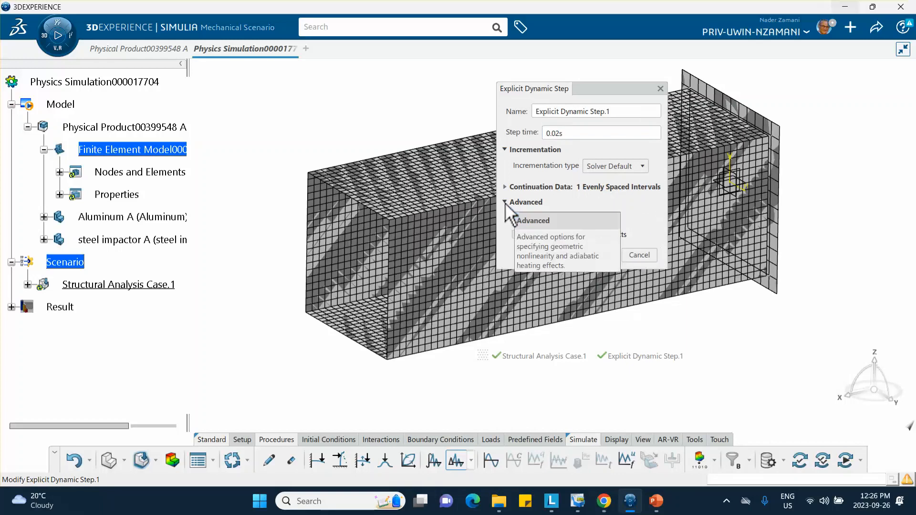
pyautogui.click(505, 202)
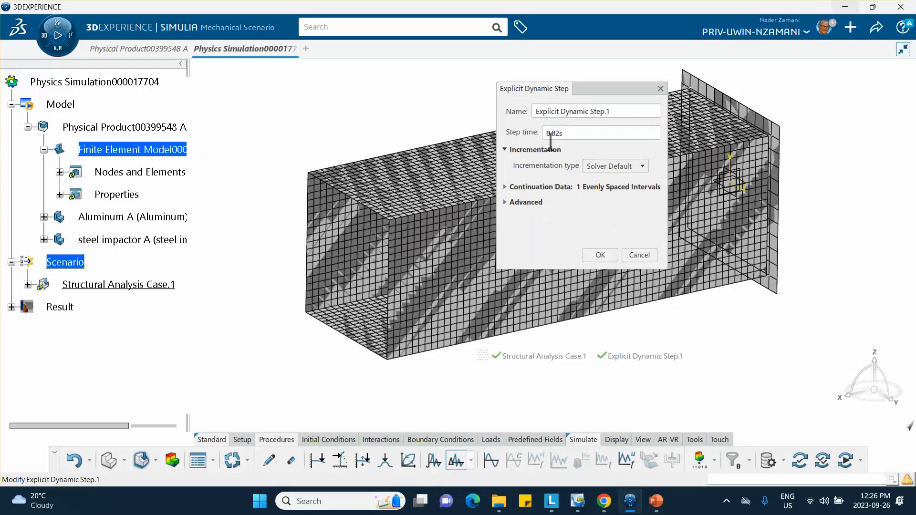
pyautogui.click(602, 255)
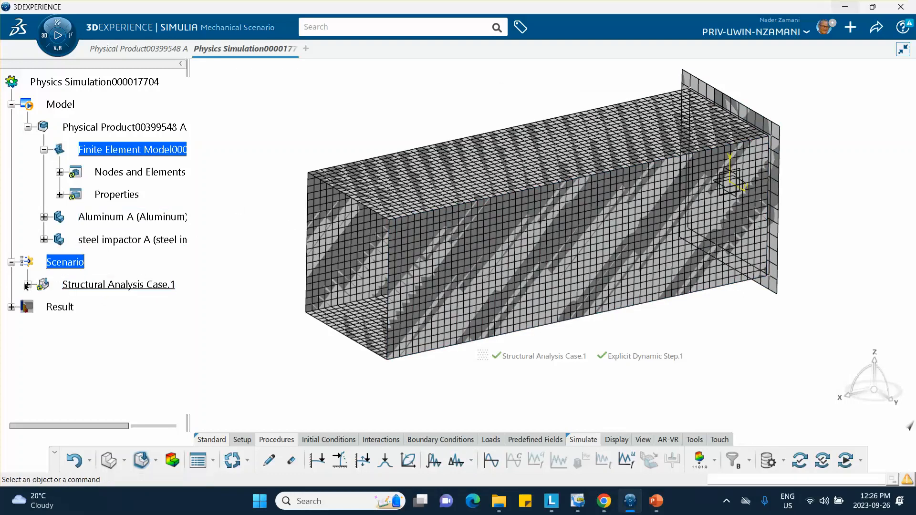
# Change Global Element Type Assignment.1's shell formulation from S4 to S4R reduced integration.
pyautogui.click(28, 285)
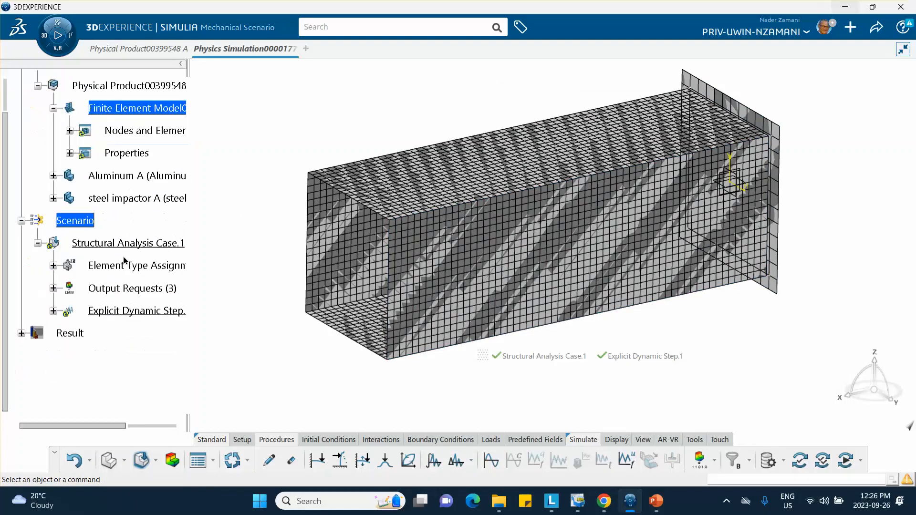
pyautogui.click(53, 311)
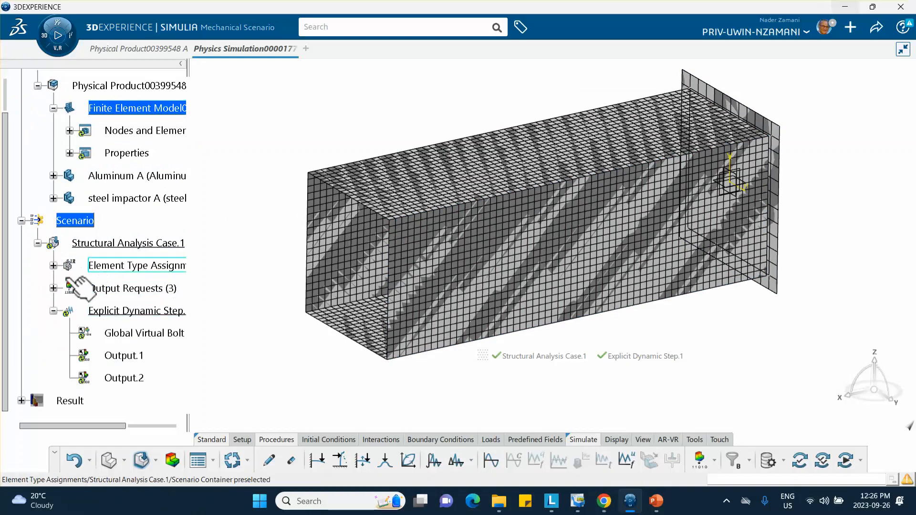
pyautogui.click(54, 311)
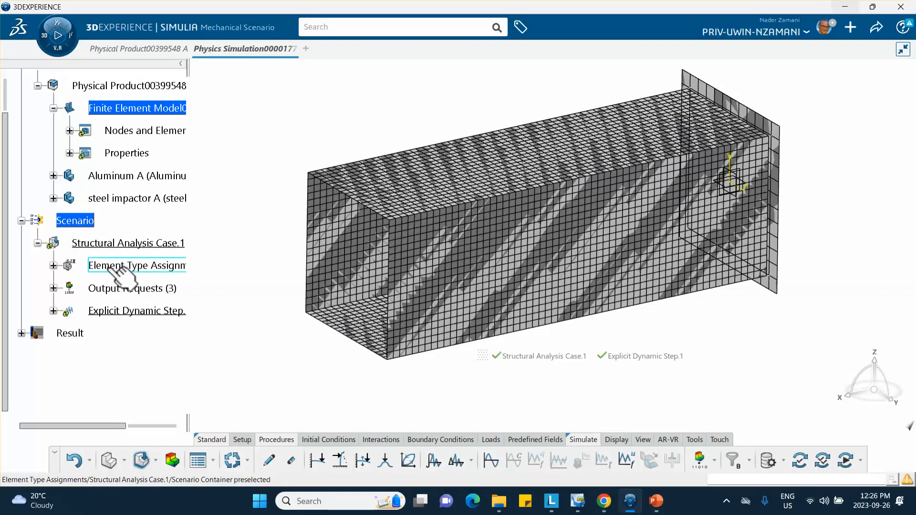
pyautogui.click(54, 265)
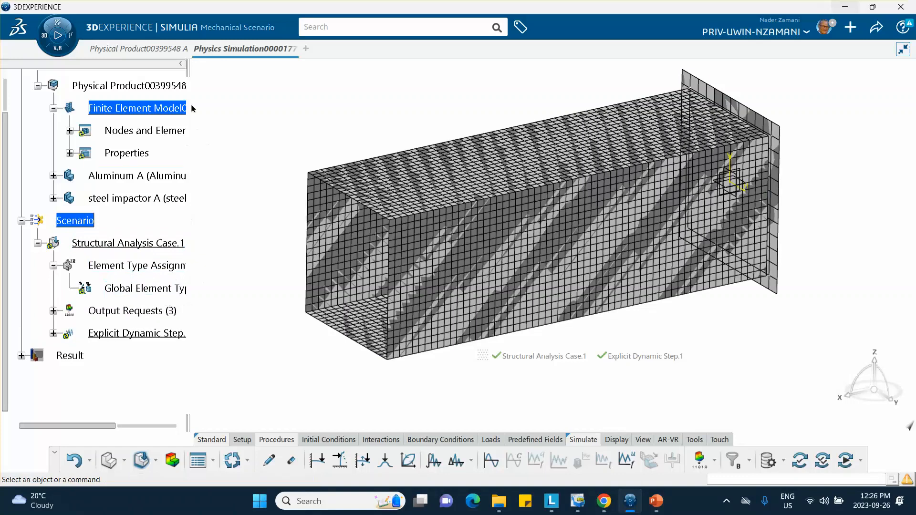
pyautogui.moveTo(189, 107); pyautogui.dragTo(272, 82)
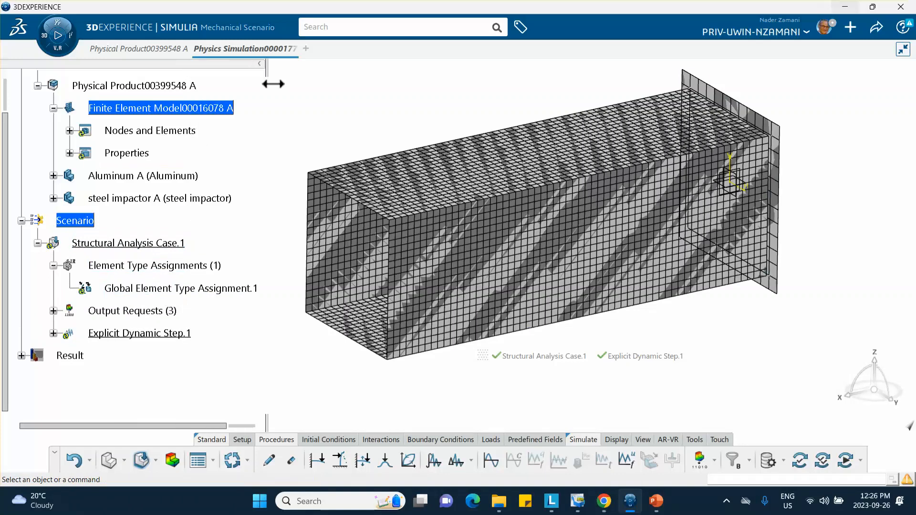
pyautogui.click(180, 288)
pyautogui.doubleClick(168, 288)
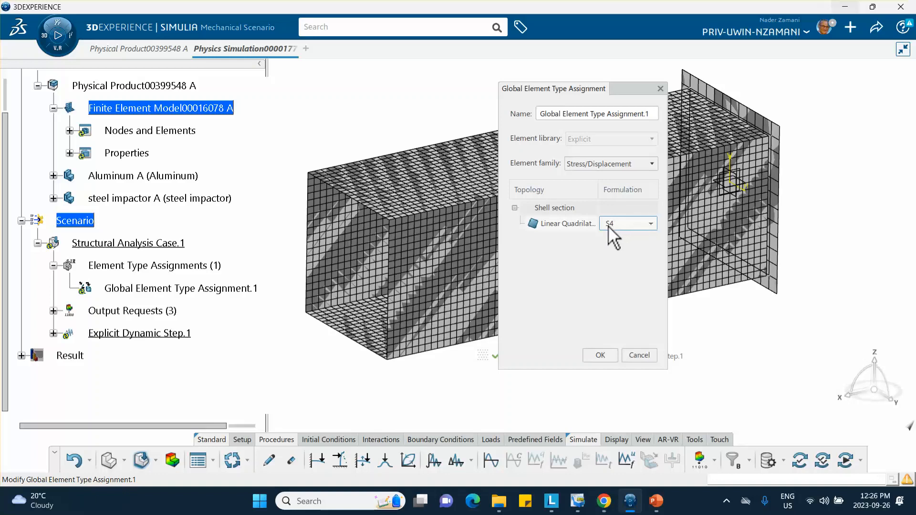
pyautogui.click(651, 224)
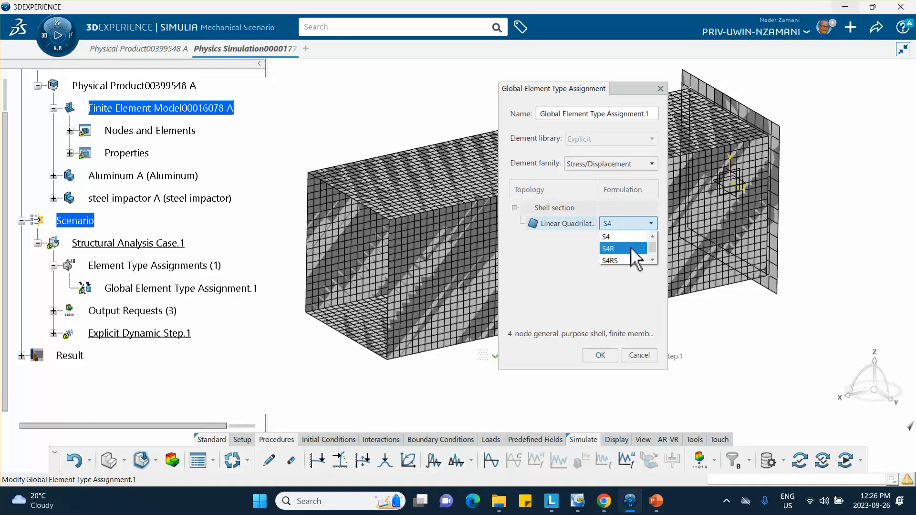
pyautogui.click(616, 248)
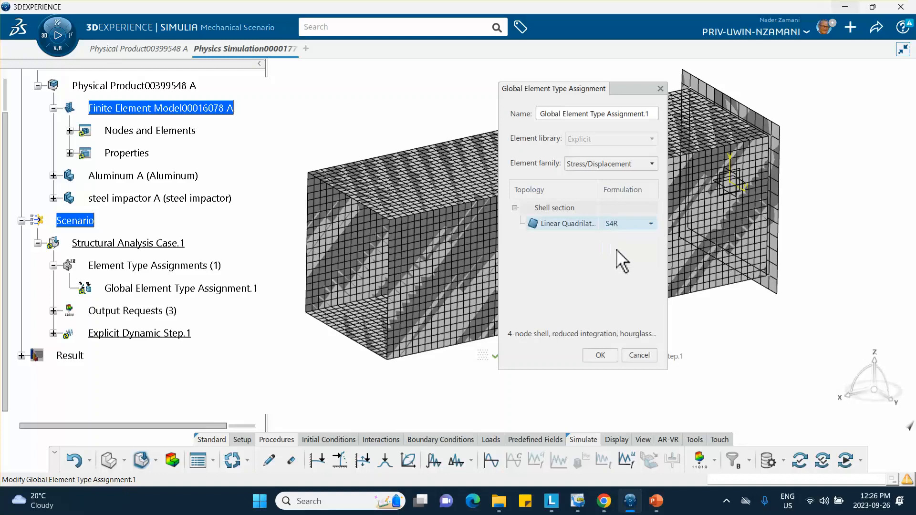
pyautogui.click(598, 355)
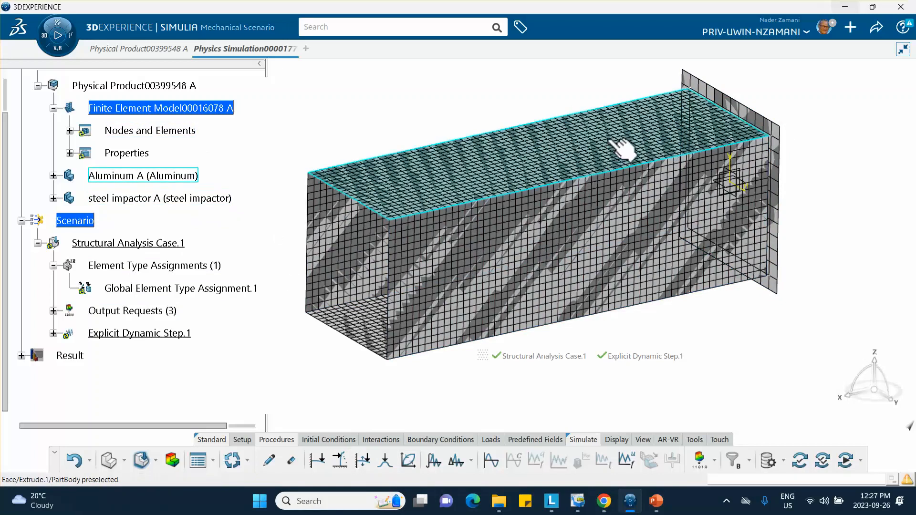
# Hide FE Models in the Visibility Manager so the tube and impactor show as plain shaded geometry.
pyautogui.rightClick(816, 88)
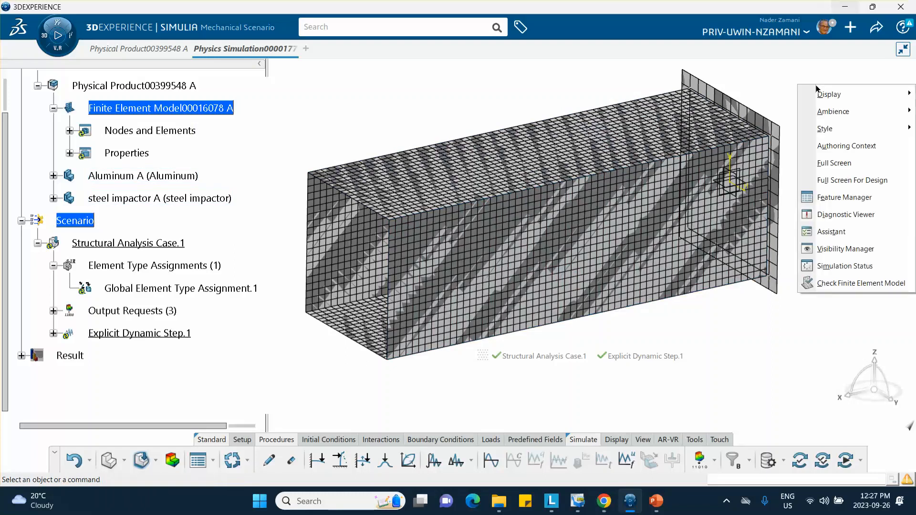
pyautogui.click(838, 250)
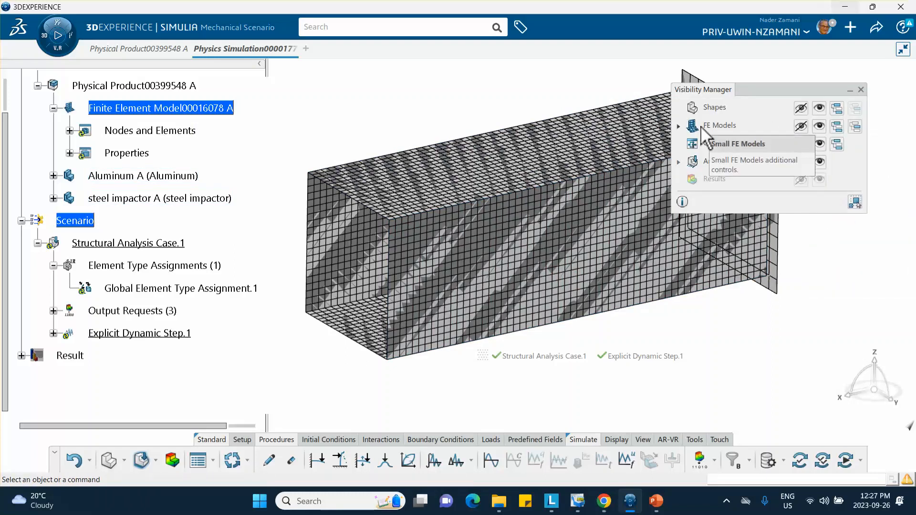
pyautogui.click(801, 127)
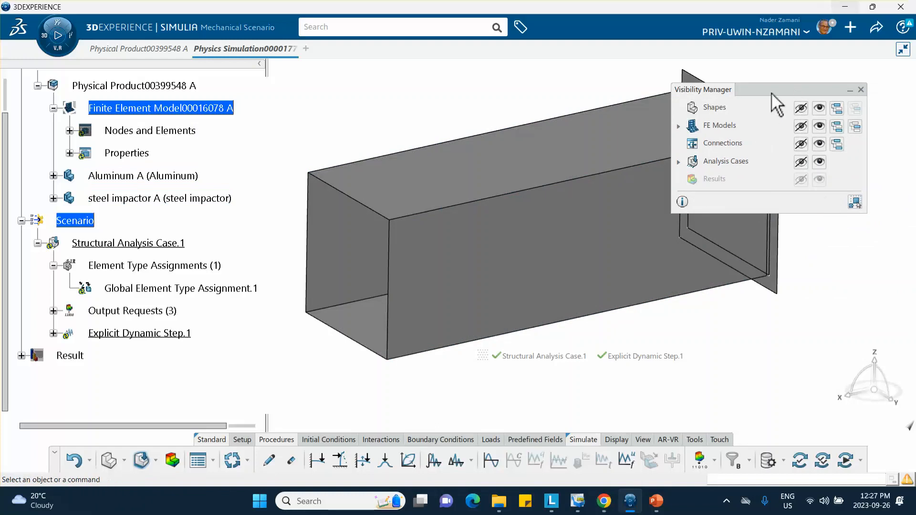
pyautogui.moveTo(781, 91); pyautogui.dragTo(818, 84)
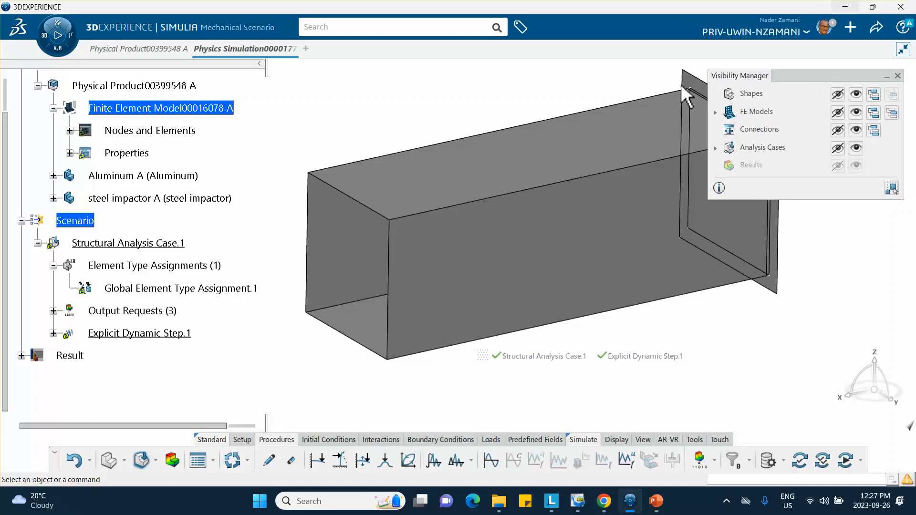
pyautogui.moveTo(637, 91); pyautogui.dragTo(561, 120, button='middle')
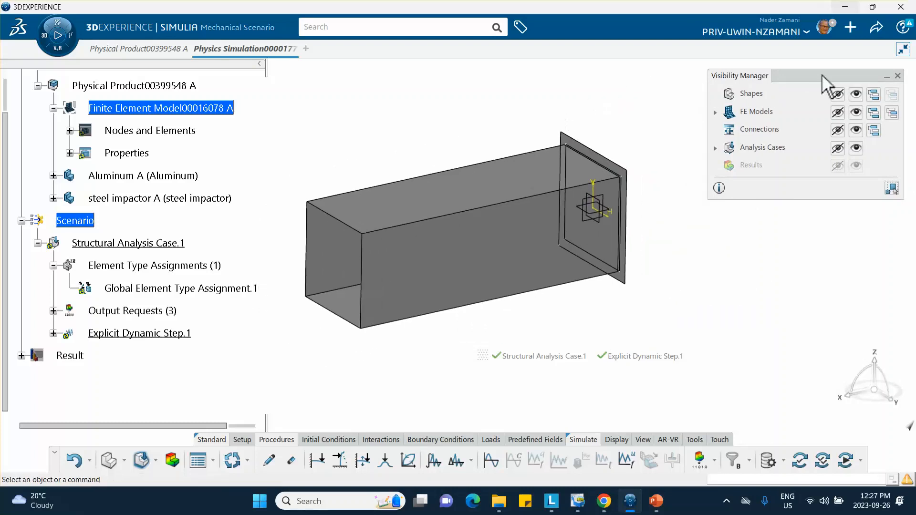
pyautogui.moveTo(839, 75); pyautogui.dragTo(808, 73)
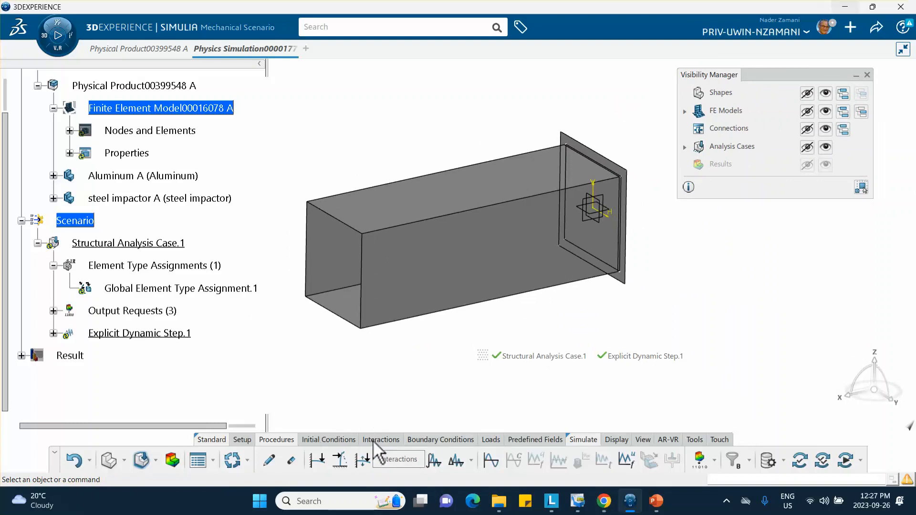
# Apply a Clamp boundary condition to the four open-end edges of the tube.
pyautogui.click(434, 439)
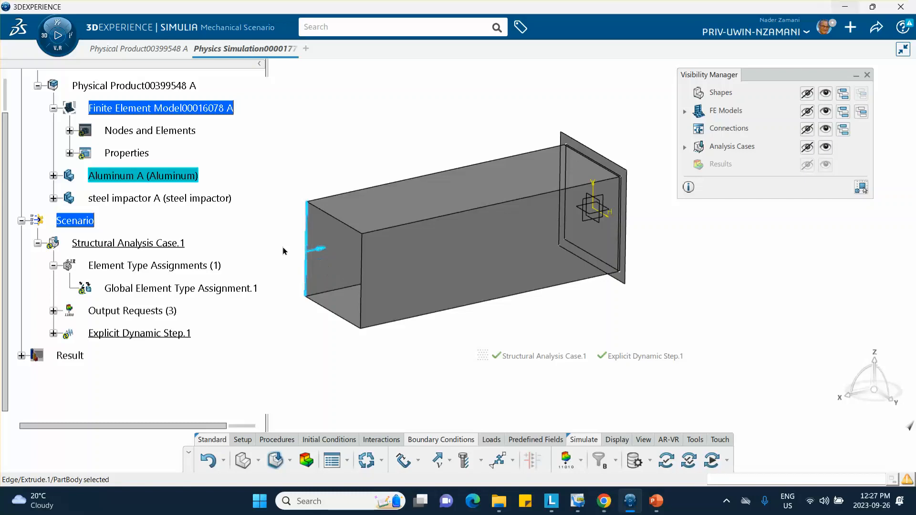
pyautogui.click(346, 226)
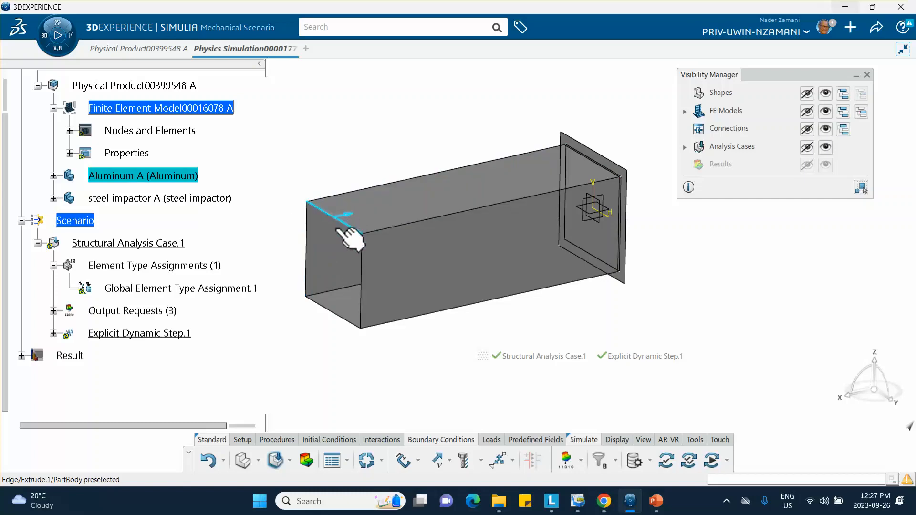
pyautogui.click(250, 362)
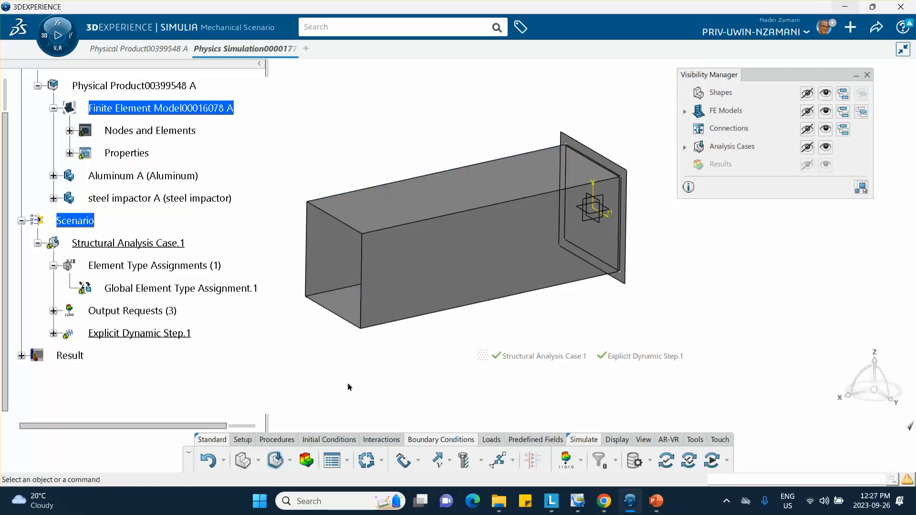
pyautogui.click(403, 460)
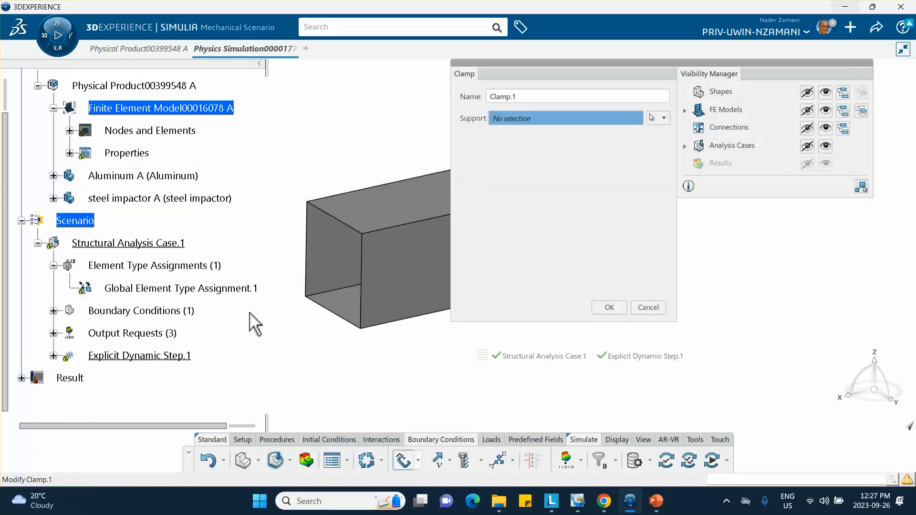
pyautogui.click(307, 250)
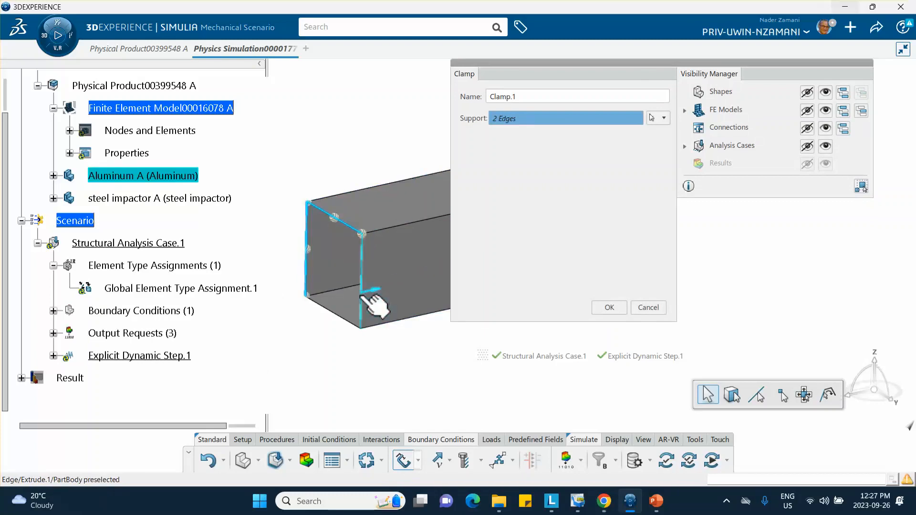
pyautogui.click(361, 294)
pyautogui.click(347, 320)
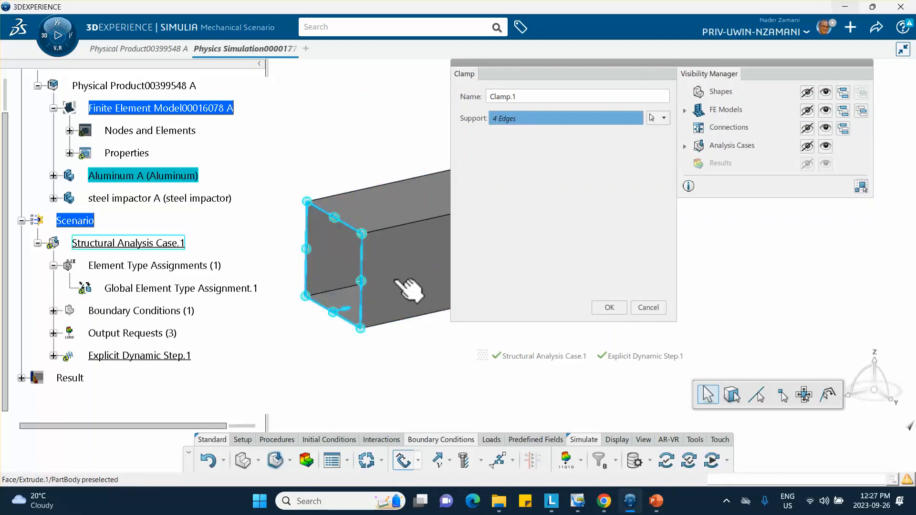
pyautogui.click(605, 307)
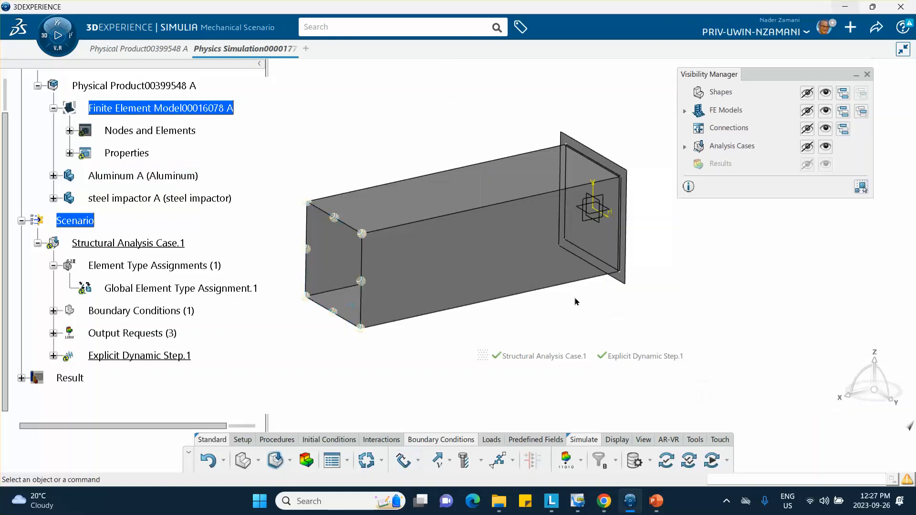
pyautogui.moveTo(475, 135); pyautogui.dragTo(428, 147, button='middle')
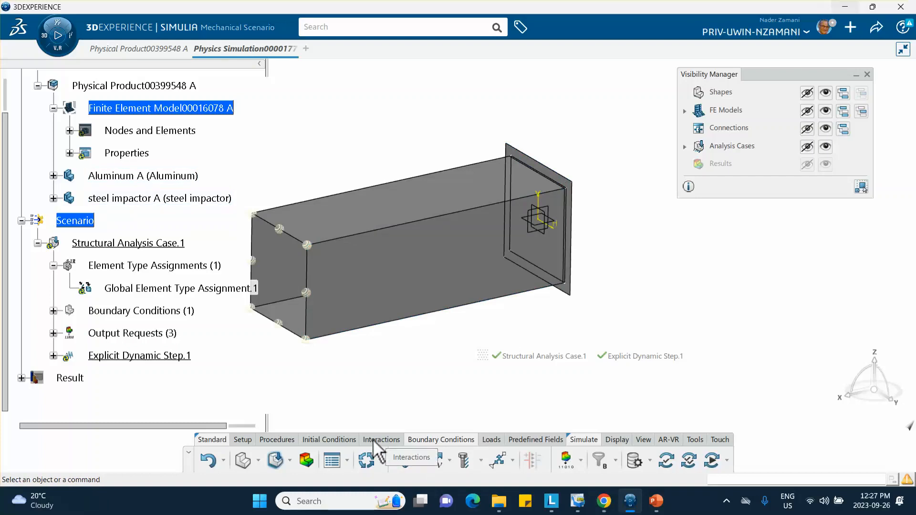
# Apply a 25 m/s Initial Velocity in Translation X to the steel impactor face.
pyautogui.click(331, 441)
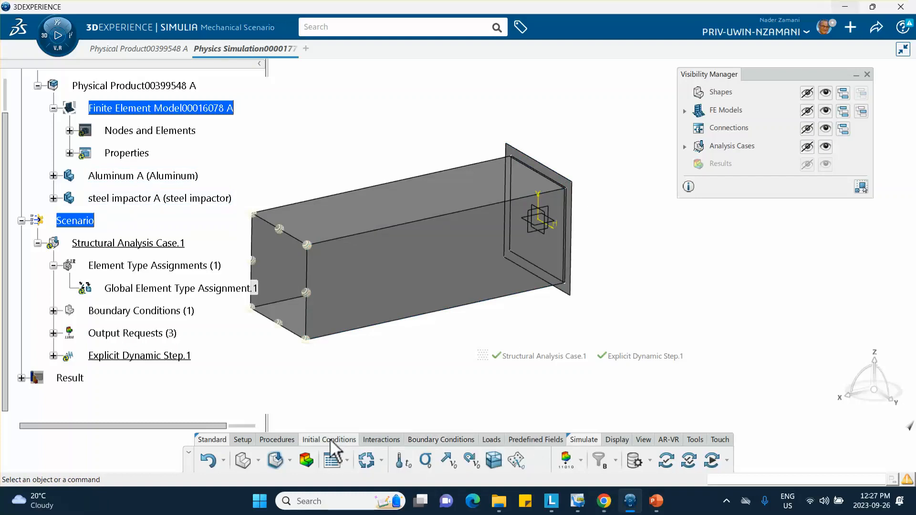
pyautogui.click(448, 462)
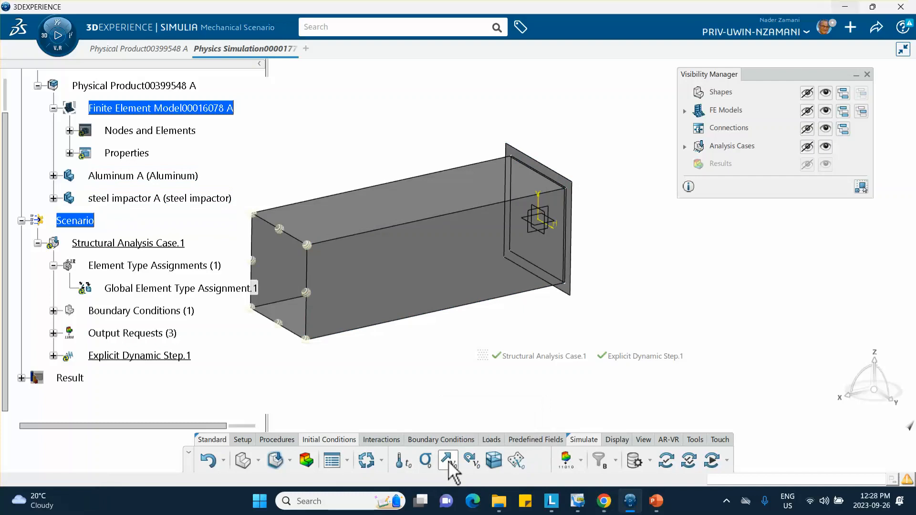
pyautogui.moveTo(318, 390); pyautogui.dragTo(354, 353, button='middle')
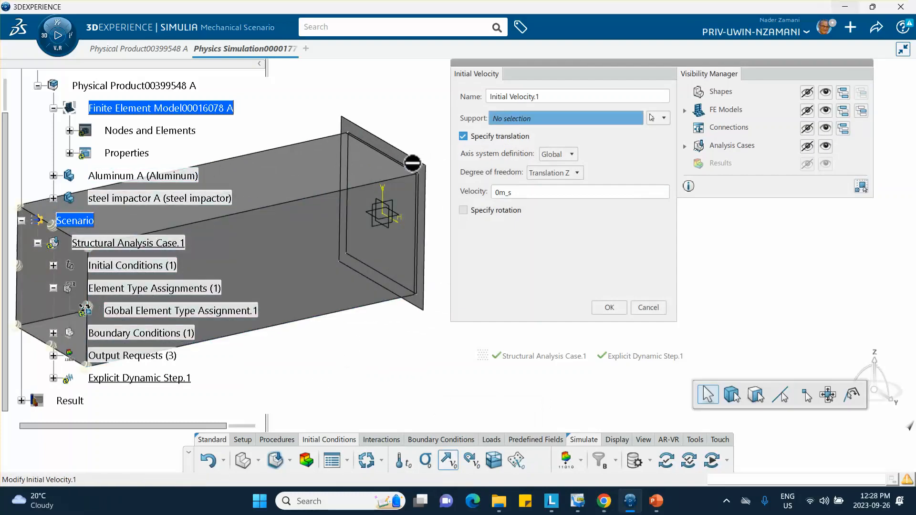
pyautogui.click(417, 172)
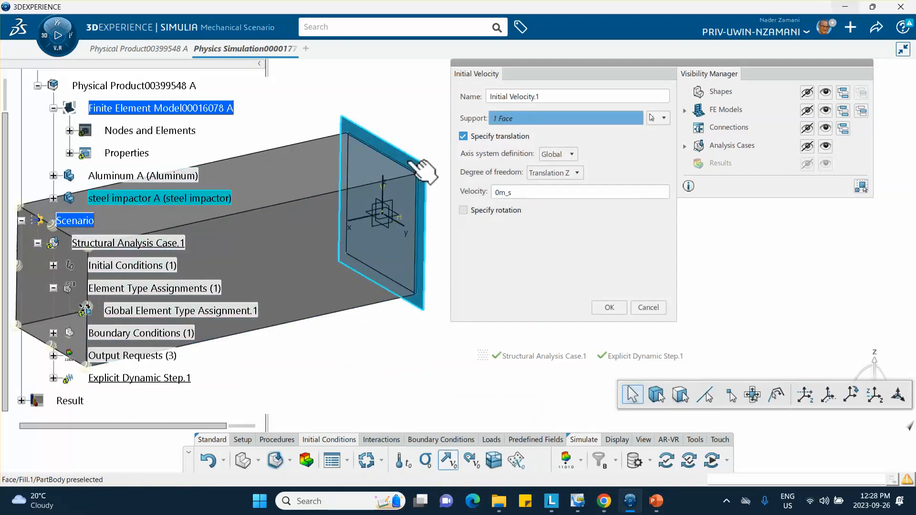
pyautogui.click(571, 174)
pyautogui.click(558, 185)
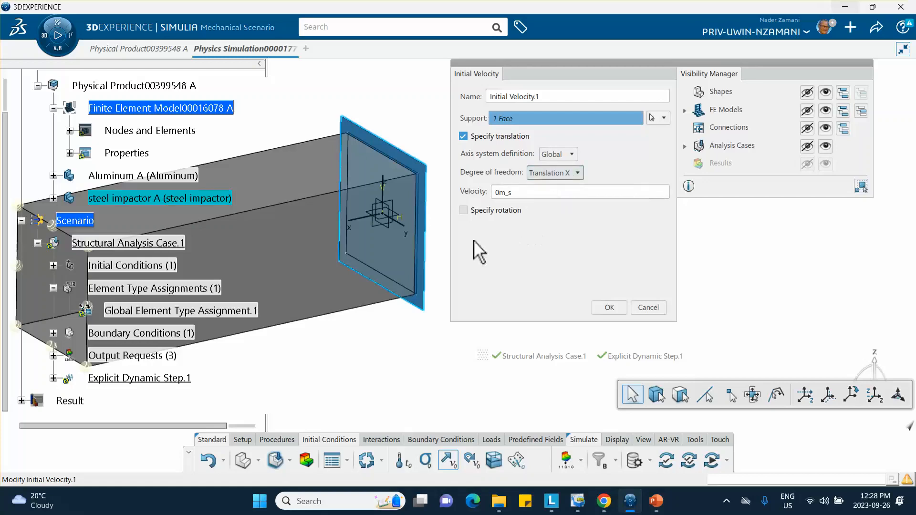
pyautogui.click(519, 193)
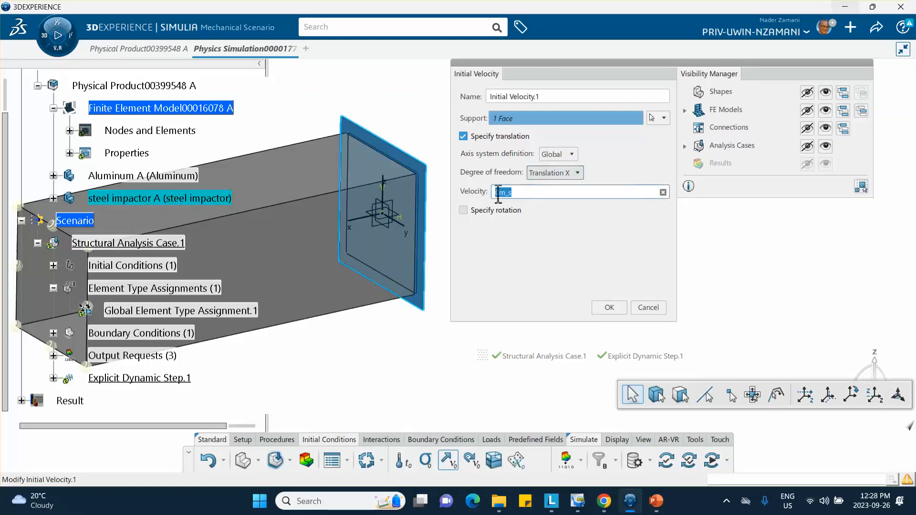
pyautogui.click(500, 192)
pyautogui.click(609, 307)
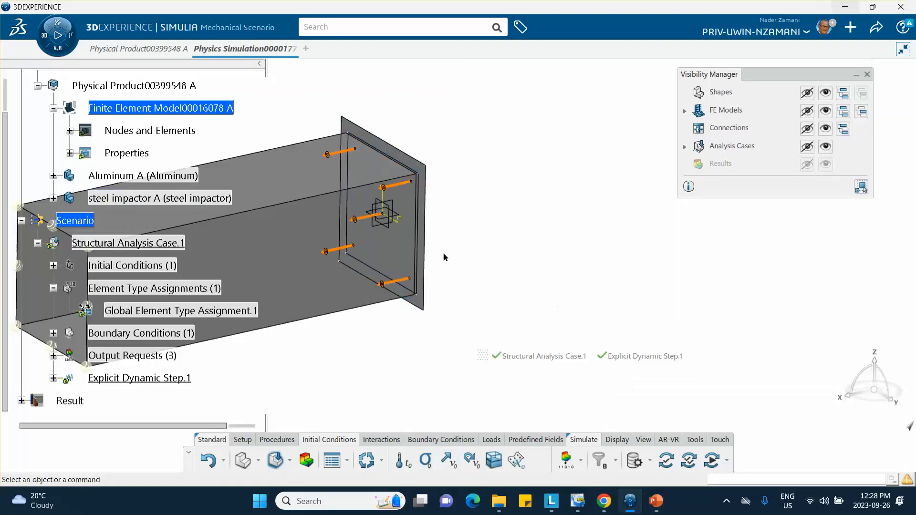
pyautogui.moveTo(444, 257); pyautogui.dragTo(505, 233, button='middle')
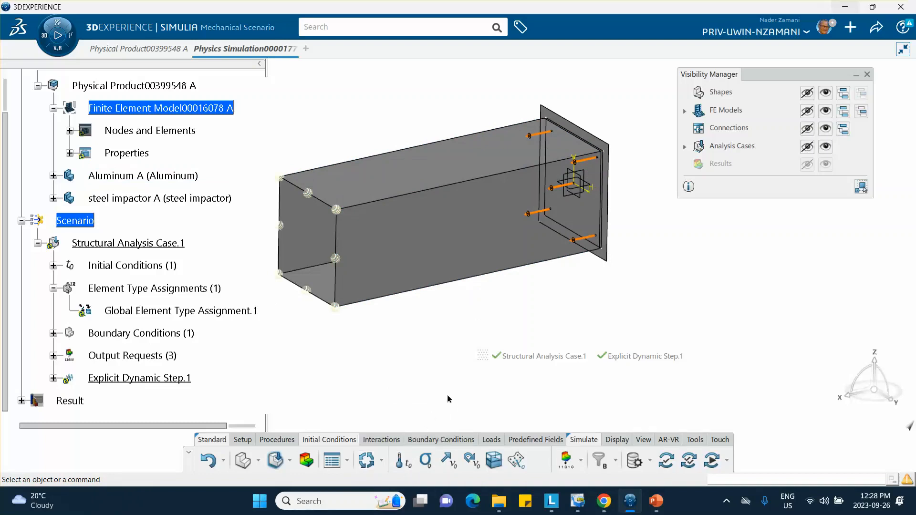
# Create contact property 'my friction' using Coulomb friction with coefficient 0.3.
pyautogui.click(384, 439)
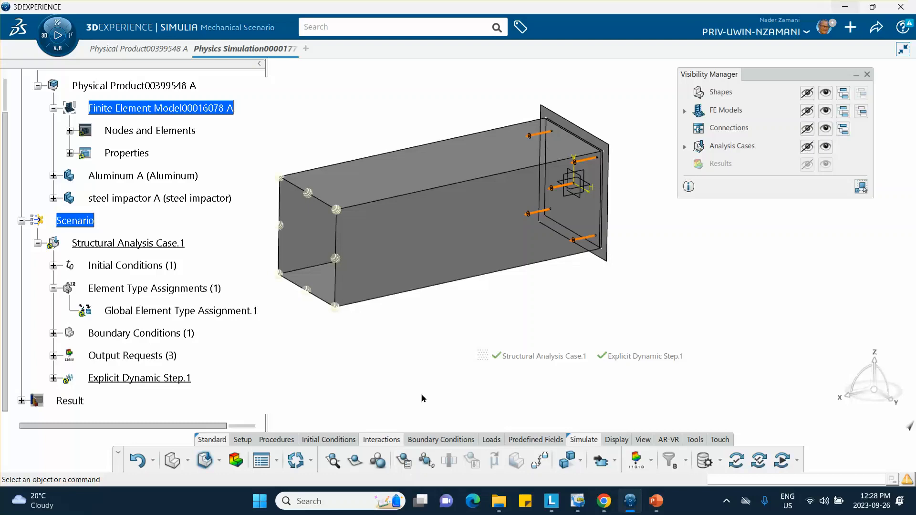
pyautogui.click(404, 462)
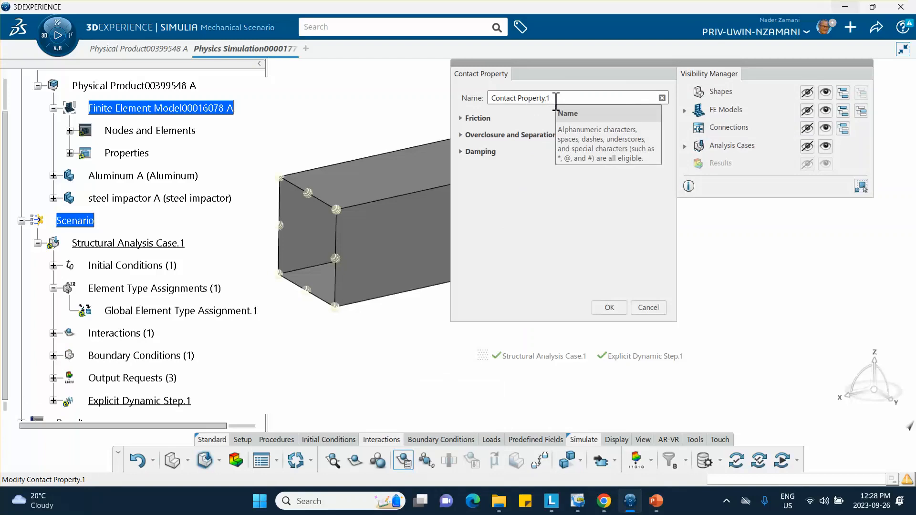
pyautogui.moveTo(556, 100); pyautogui.dragTo(481, 99)
pyautogui.write('my friction')
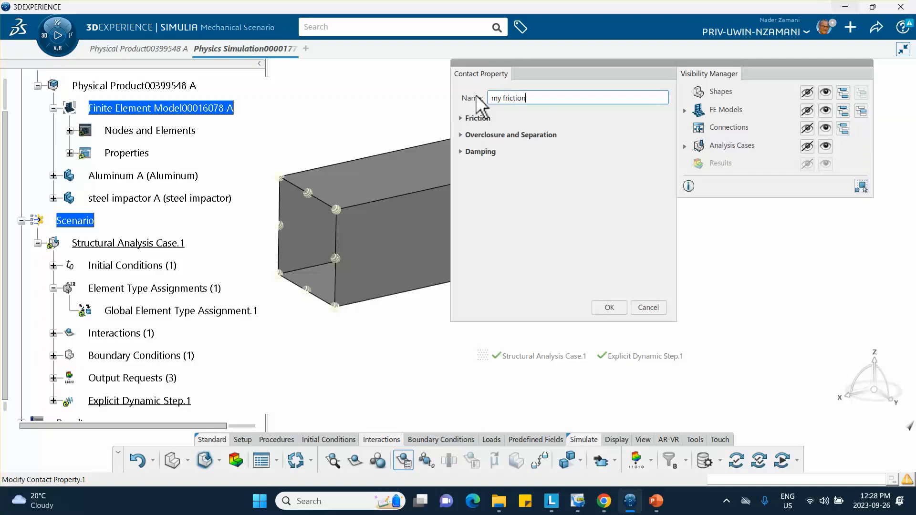
pyautogui.click(461, 119)
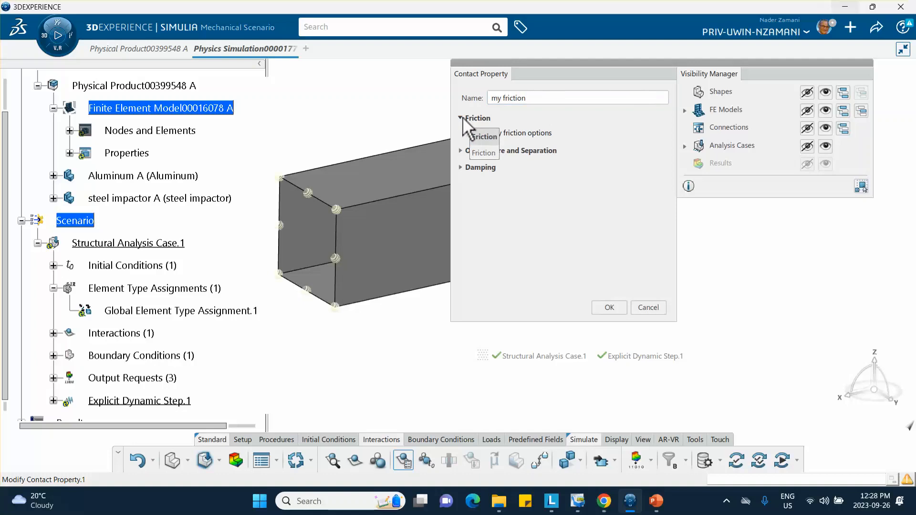
pyautogui.click(461, 119)
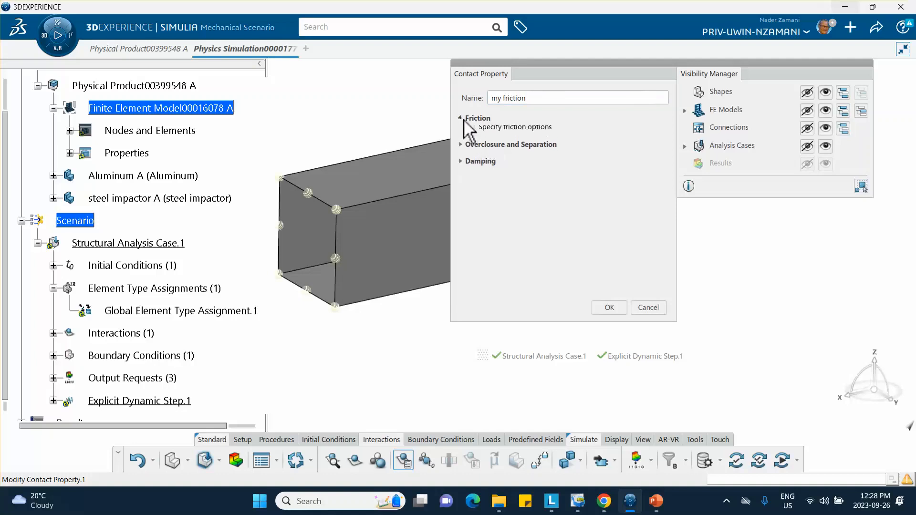
pyautogui.click(506, 133)
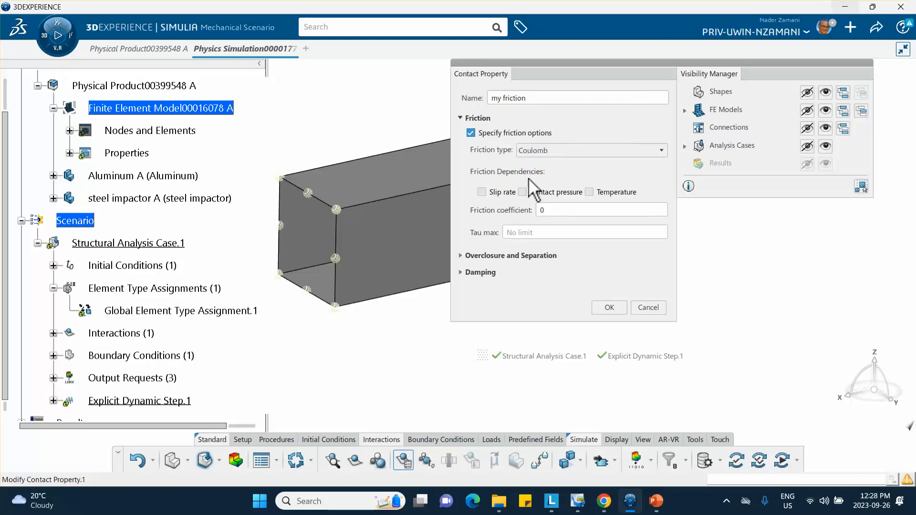
pyautogui.click(538, 210)
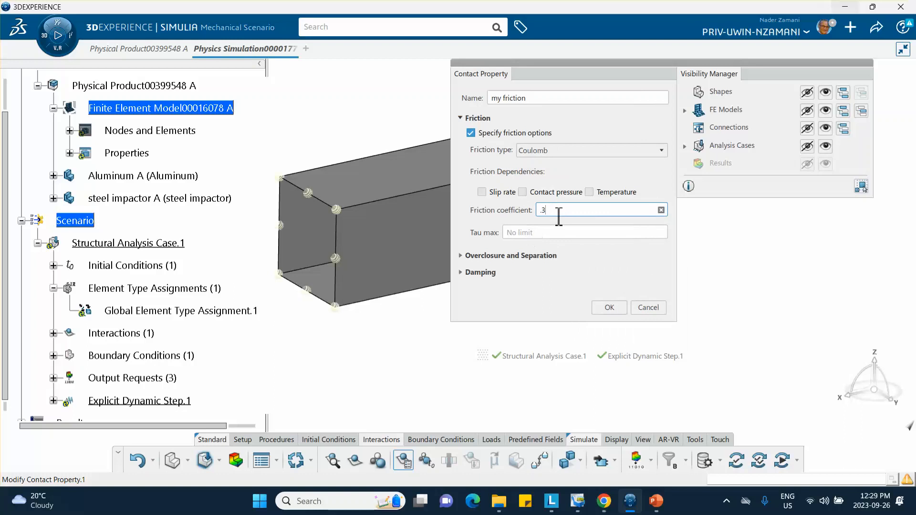
pyautogui.click(612, 309)
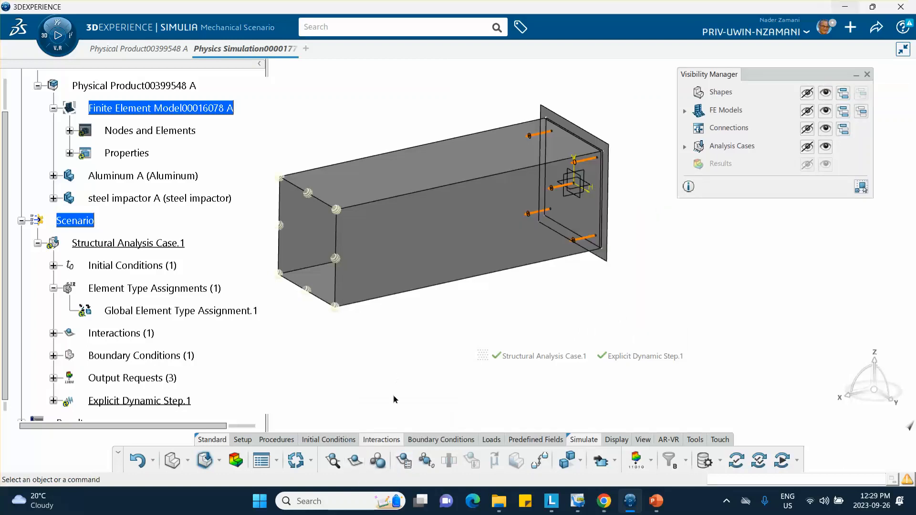
# Create a General Contact on All surfaces with 'my friction' as the global contact property.
pyautogui.click(378, 460)
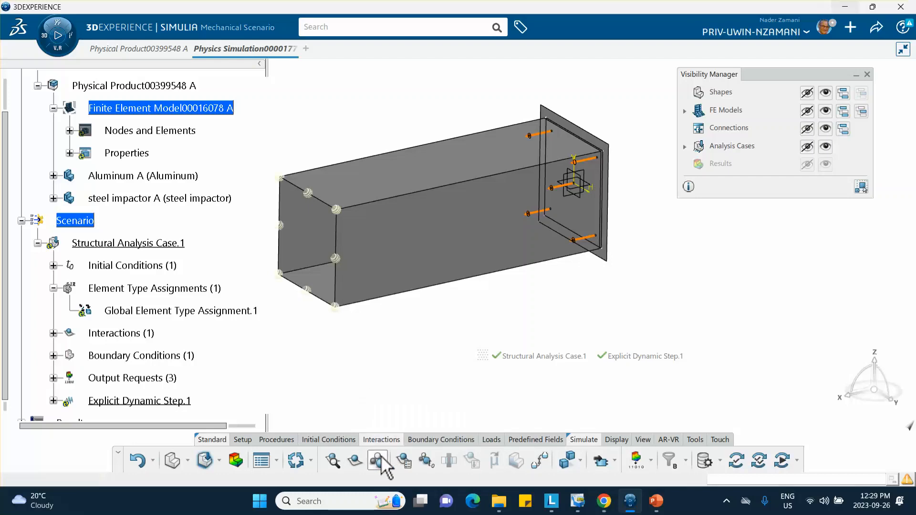
pyautogui.moveTo(396, 372); pyautogui.dragTo(343, 364, button='middle')
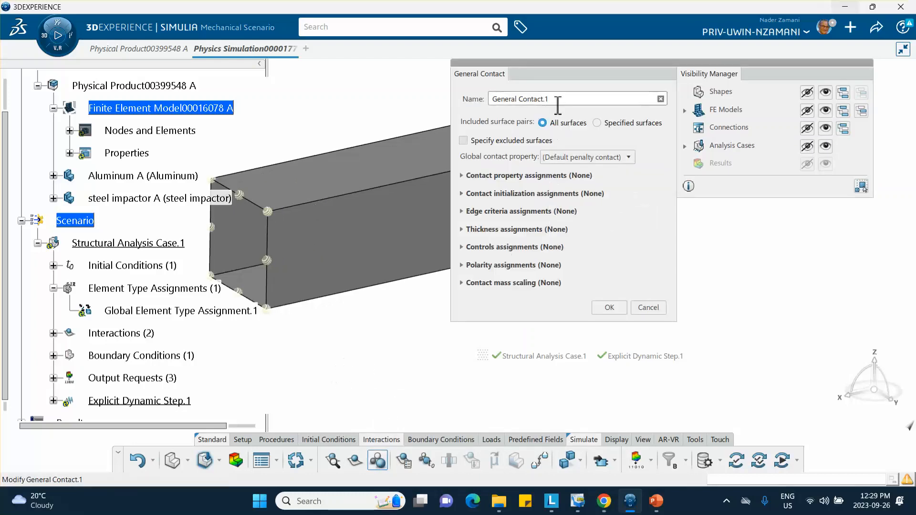
pyautogui.moveTo(568, 75); pyautogui.dragTo(651, 92)
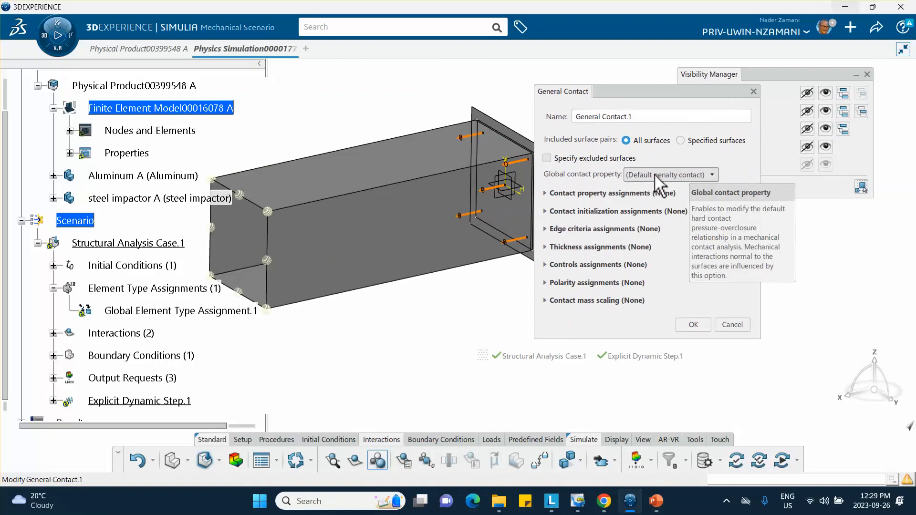
pyautogui.click(712, 175)
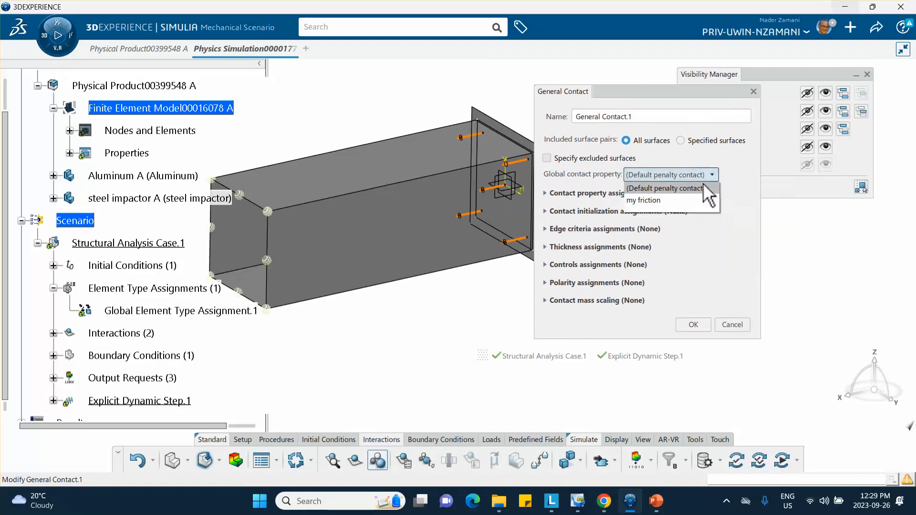
pyautogui.click(669, 200)
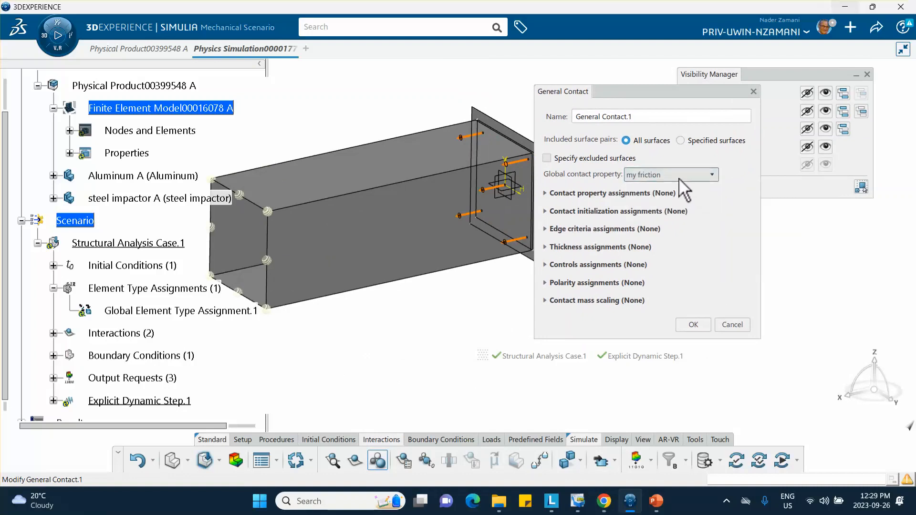
pyautogui.click(710, 175)
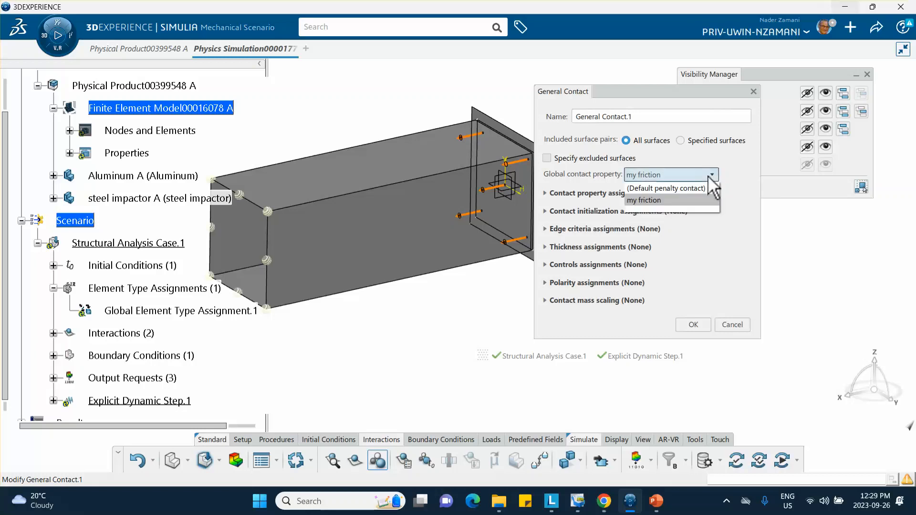
pyautogui.click(662, 201)
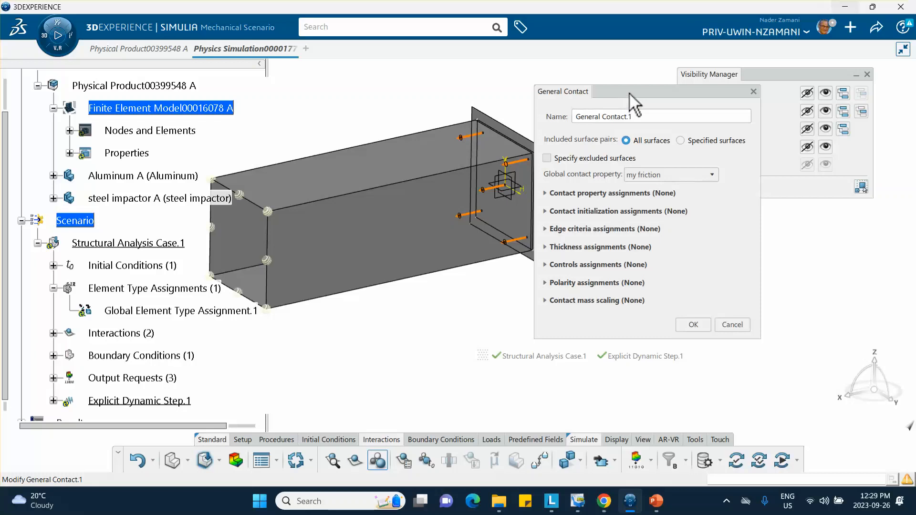
pyautogui.moveTo(629, 102); pyautogui.dragTo(703, 105)
pyautogui.moveTo(419, 177); pyautogui.dragTo(466, 158, button='middle')
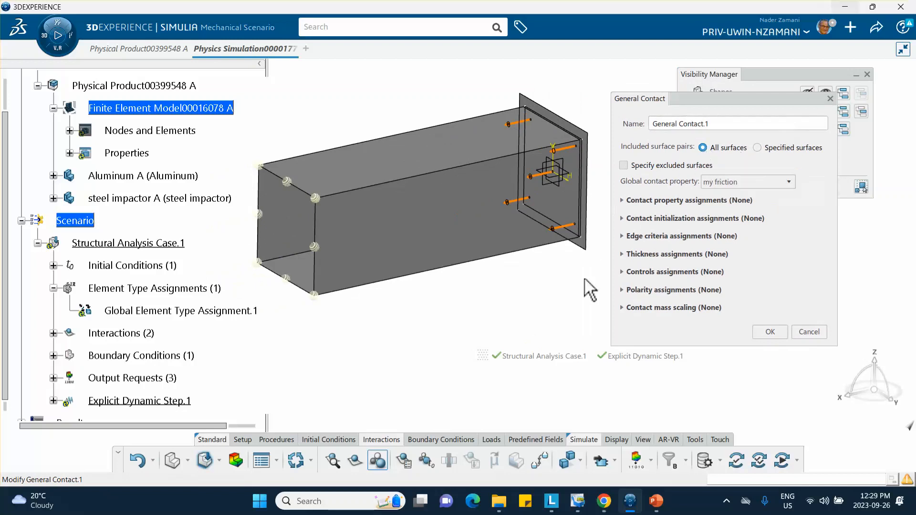
pyautogui.click(769, 331)
pyautogui.moveTo(496, 290); pyautogui.dragTo(480, 318, button='middle')
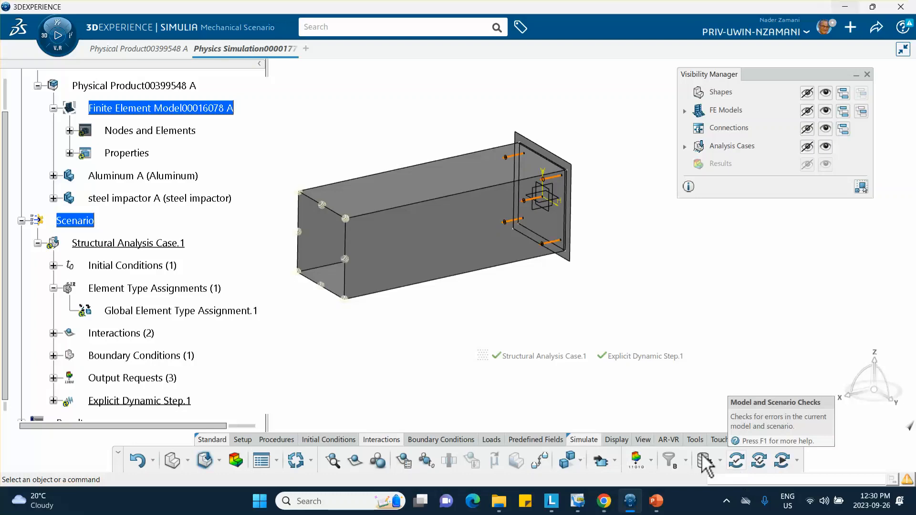
# Run Model and Scenario Checks and Simulation Checks, confirming 0 errors and 2 warnings.
pyautogui.click(736, 461)
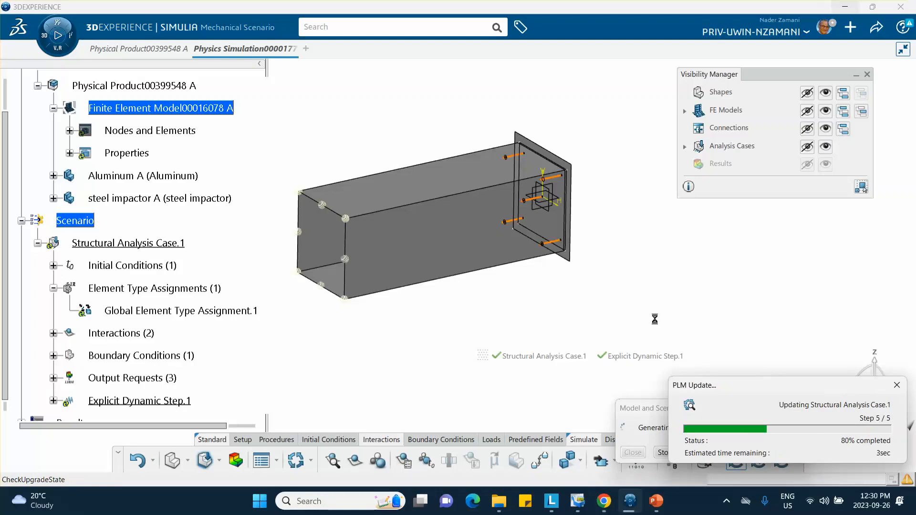
pyautogui.click(634, 452)
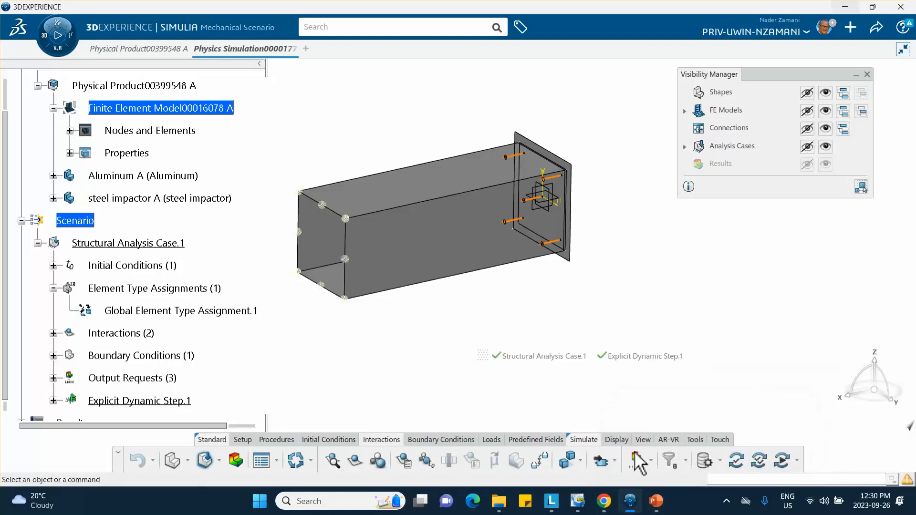
pyautogui.click(759, 461)
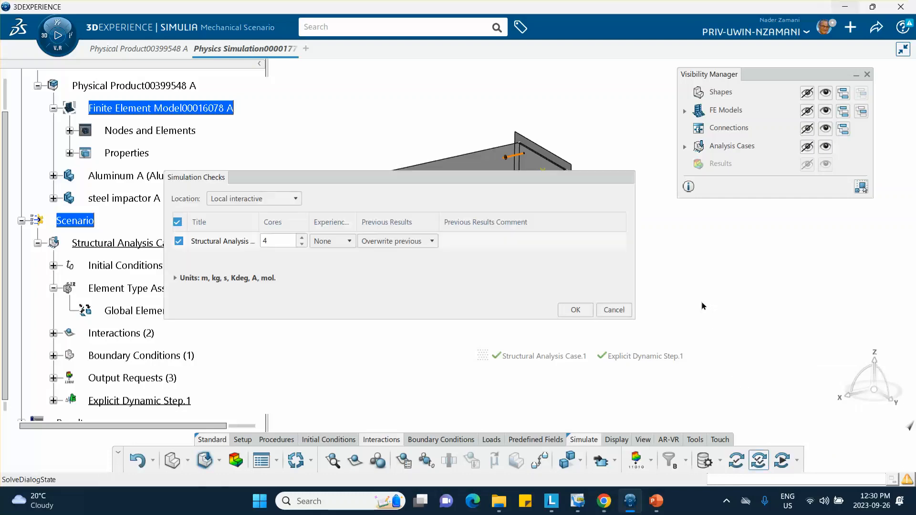
pyautogui.click(576, 309)
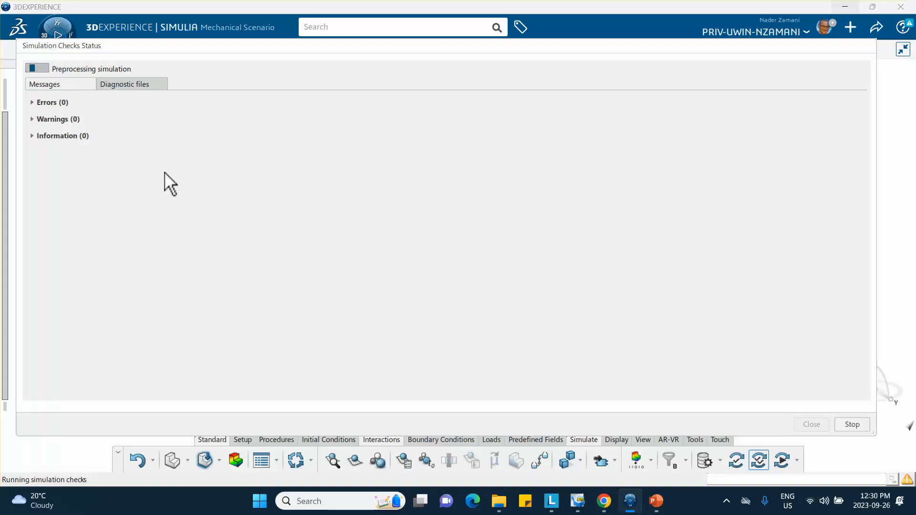
pyautogui.click(31, 119)
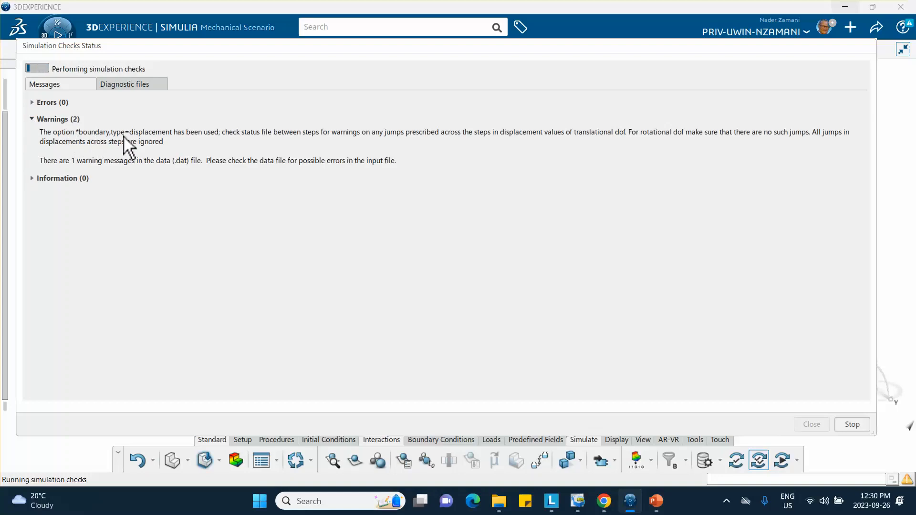
pyautogui.click(32, 118)
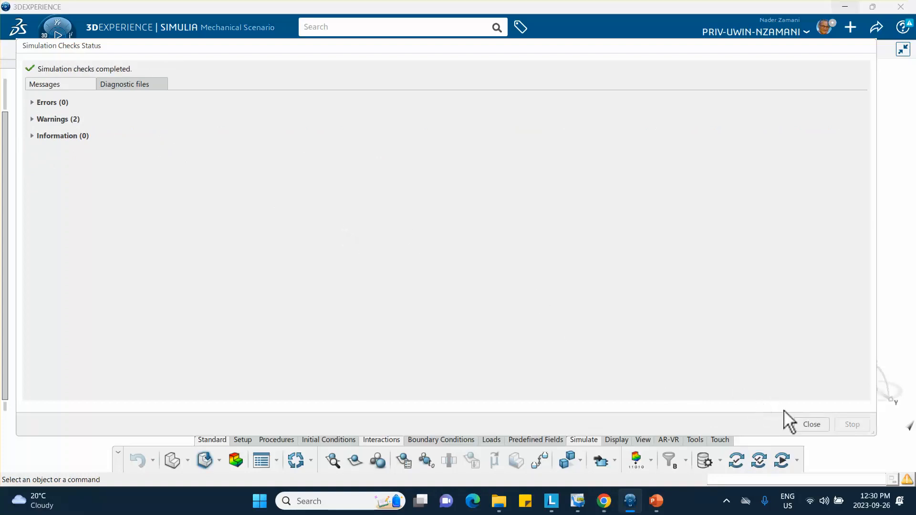
pyautogui.click(811, 424)
pyautogui.click(780, 460)
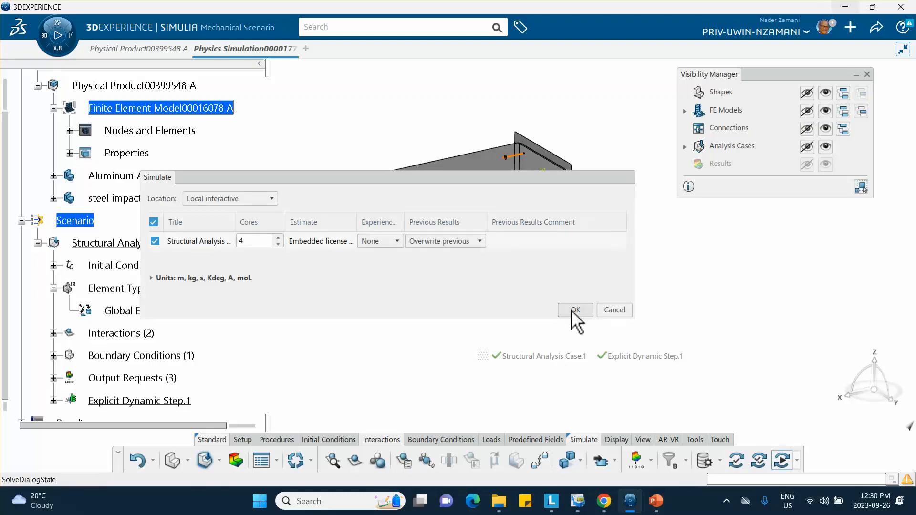
# Launch the explicit simulation and follow the Iterations table, widening the Wall Time column.
pyautogui.click(575, 310)
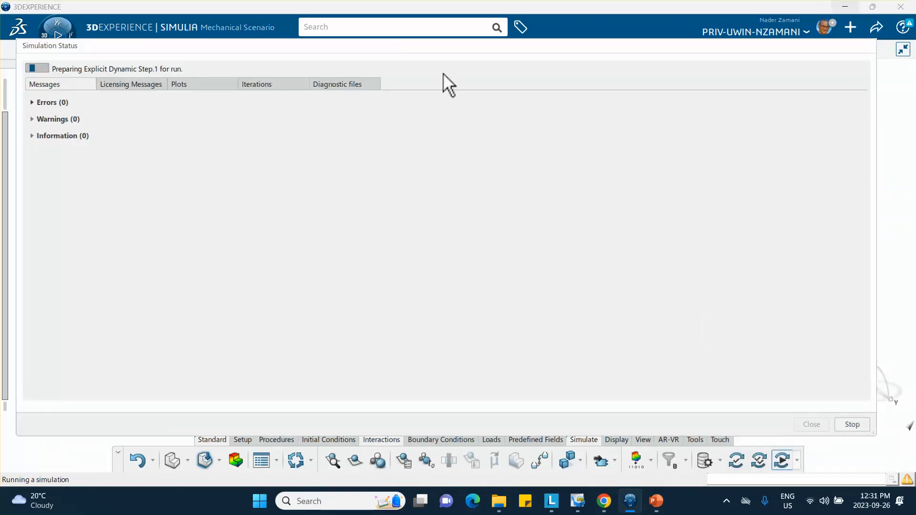
pyautogui.click(257, 85)
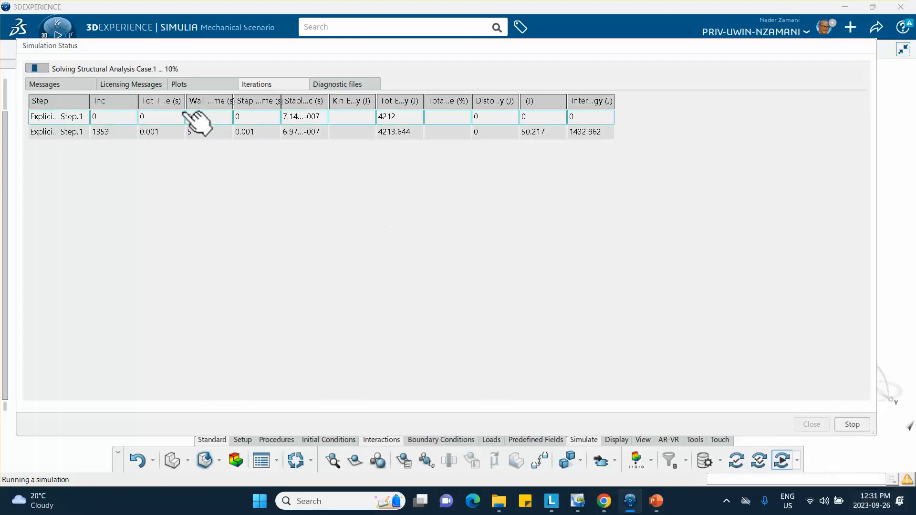
pyautogui.moveTo(239, 101); pyautogui.dragTo(289, 102)
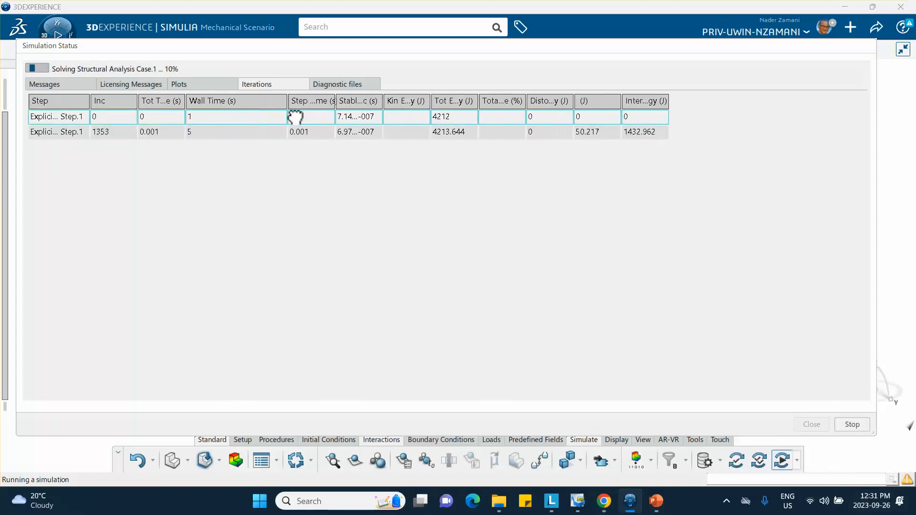
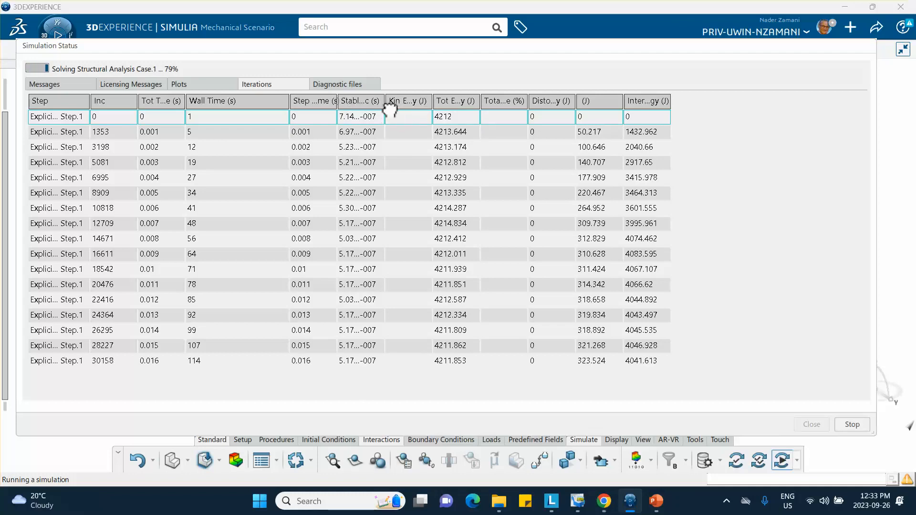
# Widen the Stable Inc column so the full stable increment values show while the run finishes.
pyautogui.moveTo(386, 108); pyautogui.dragTo(453, 114)
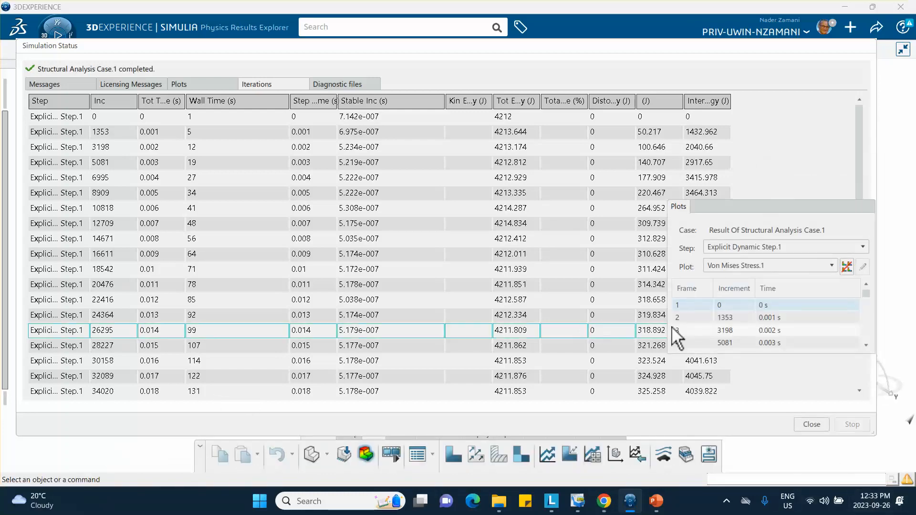
# Close the status report and step the von Mises plot through frames 2–5, centring the crushed tube.
pyautogui.click(811, 424)
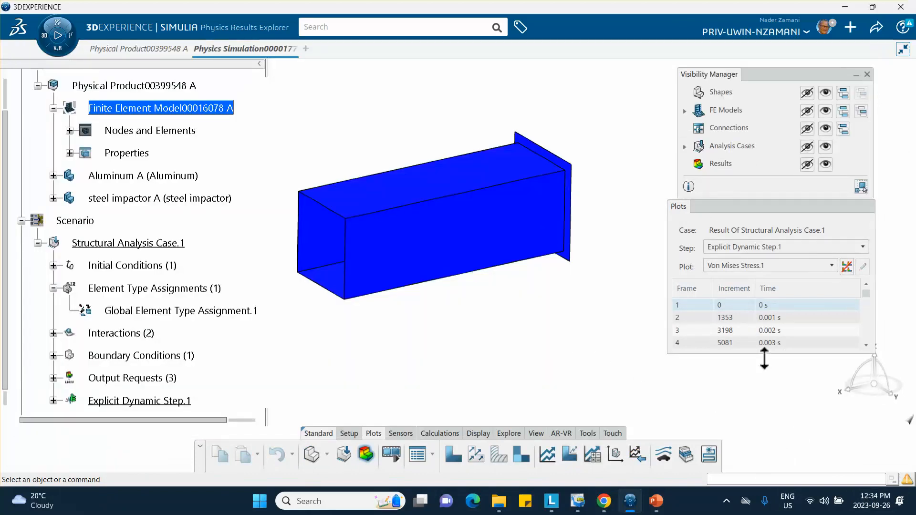
pyautogui.moveTo(763, 358); pyautogui.dragTo(757, 387)
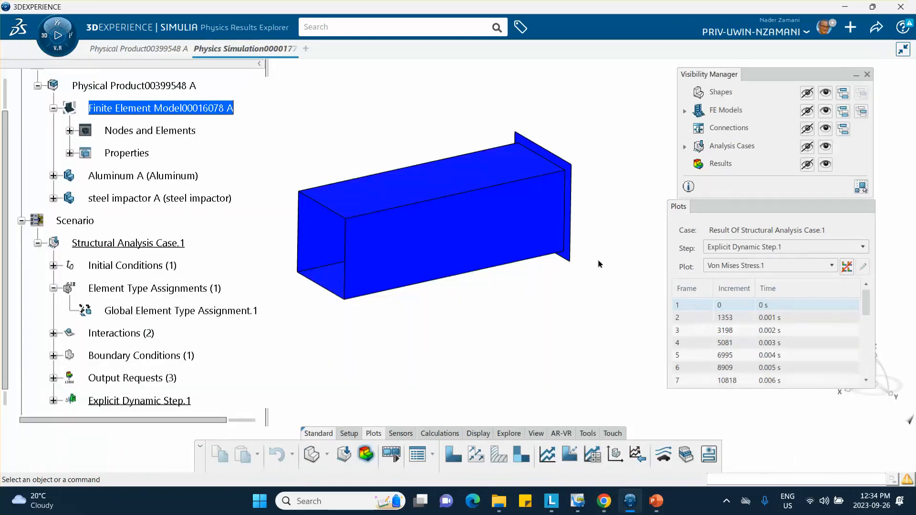
pyautogui.click(725, 317)
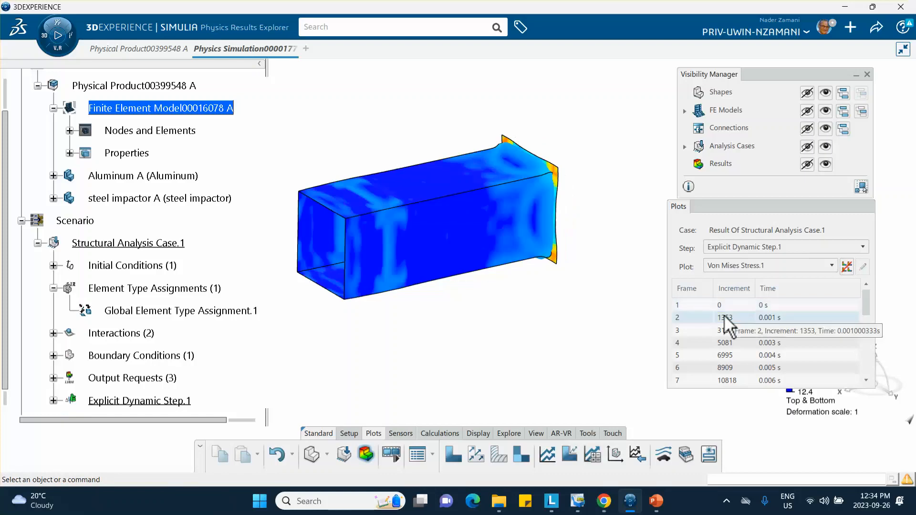
pyautogui.click(725, 330)
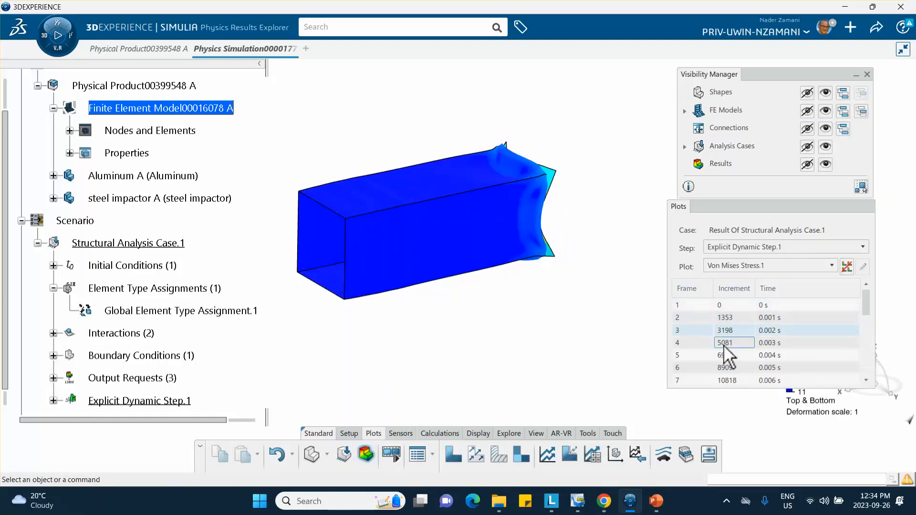
pyautogui.click(725, 343)
pyautogui.click(725, 355)
pyautogui.moveTo(617, 307); pyautogui.dragTo(442, 295, button='middle')
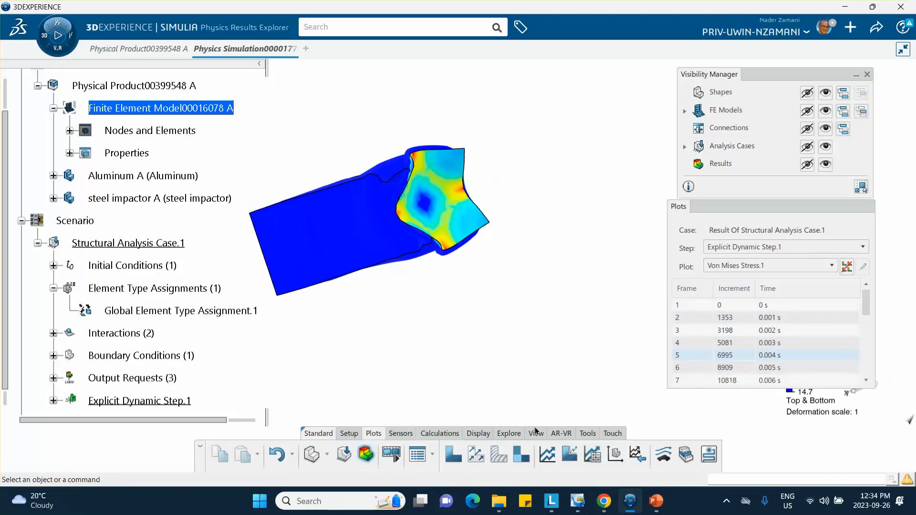
pyautogui.moveTo(373, 273); pyautogui.dragTo(481, 314, button='middle')
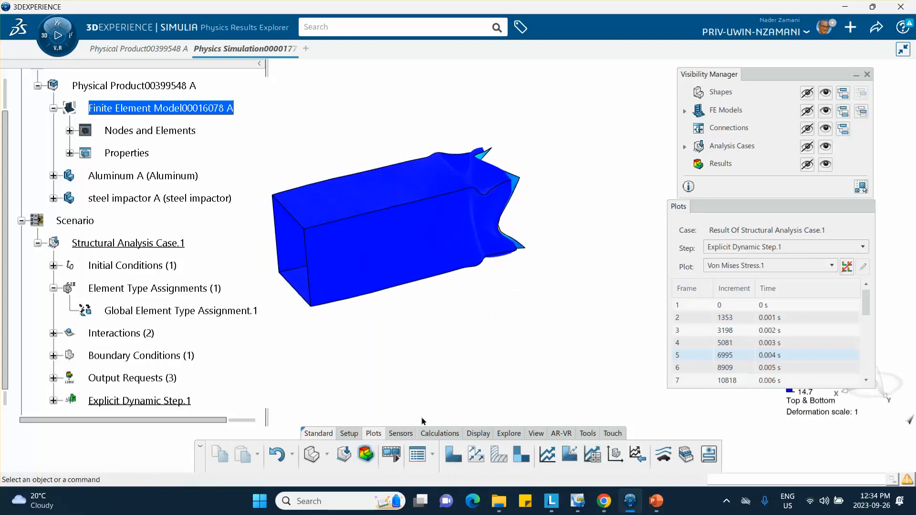
# Play the crash animation and set Time Control playback to Speed at 2x.
pyautogui.click(366, 454)
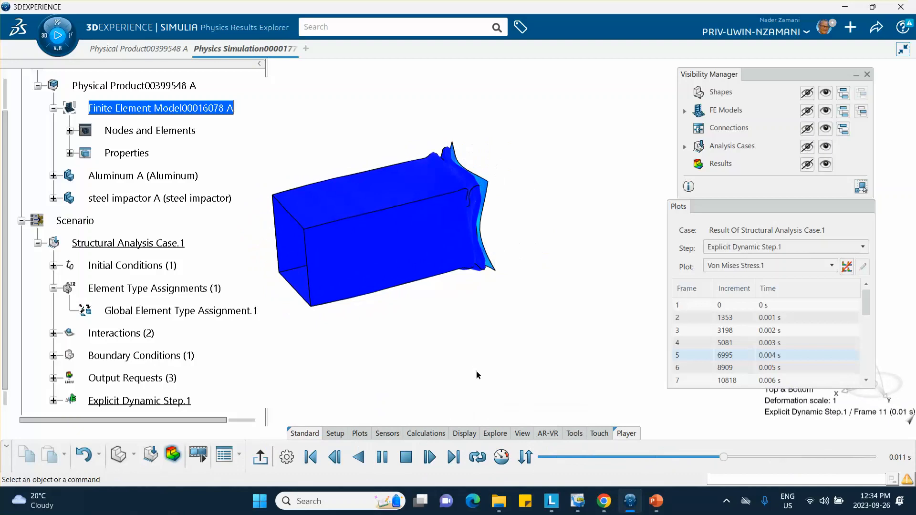
pyautogui.moveTo(494, 357); pyautogui.dragTo(494, 337, button='middle')
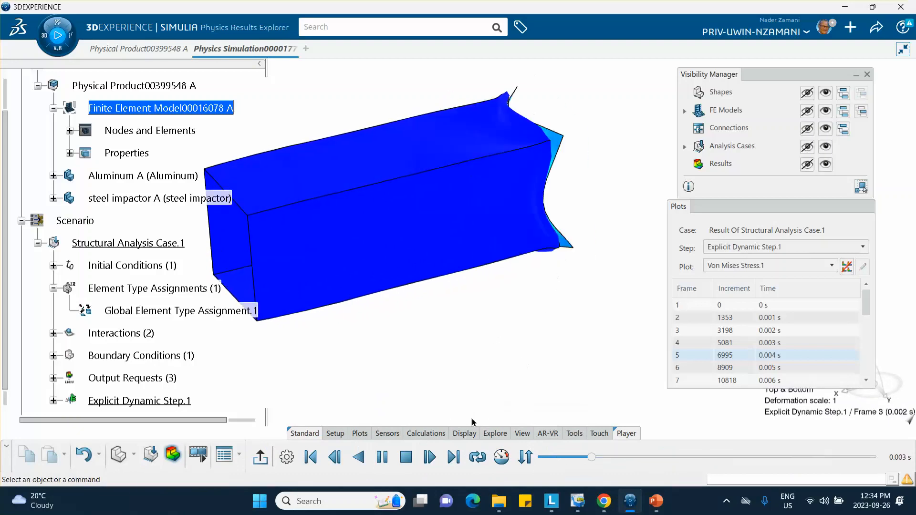
pyautogui.click(499, 458)
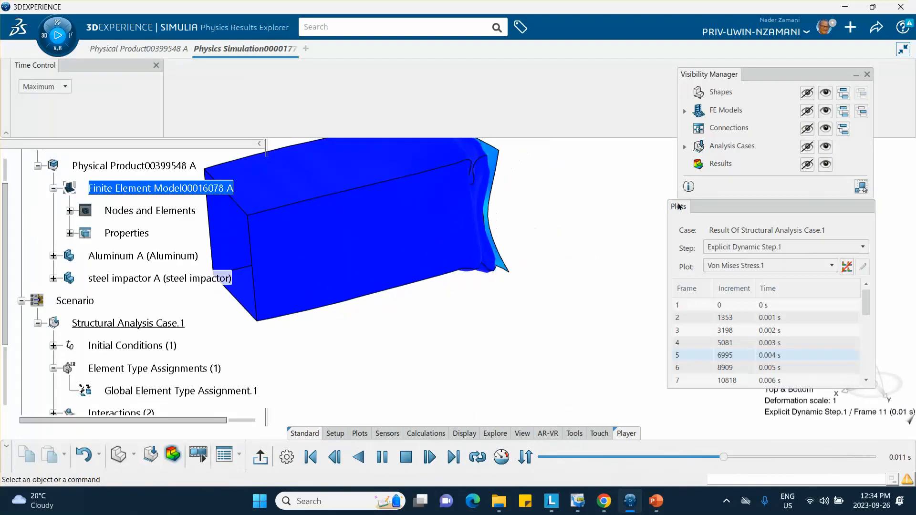
pyautogui.click(65, 87)
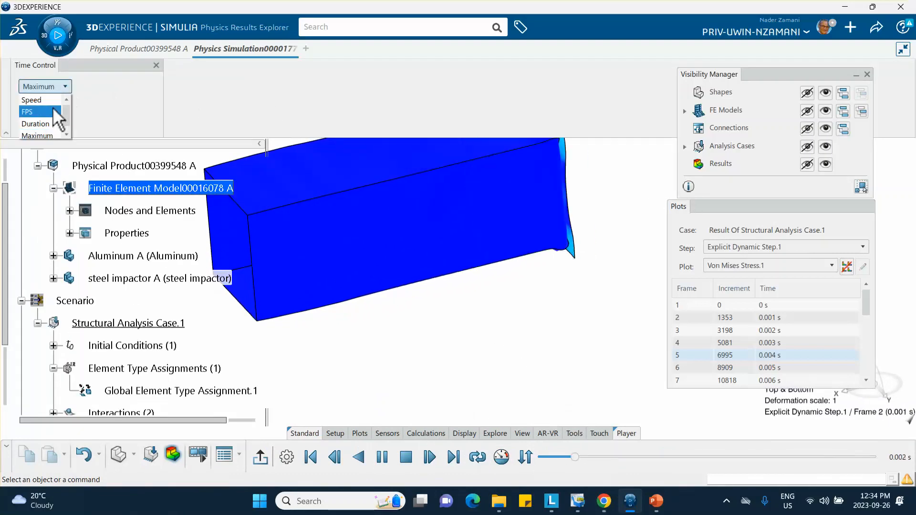
pyautogui.click(31, 99)
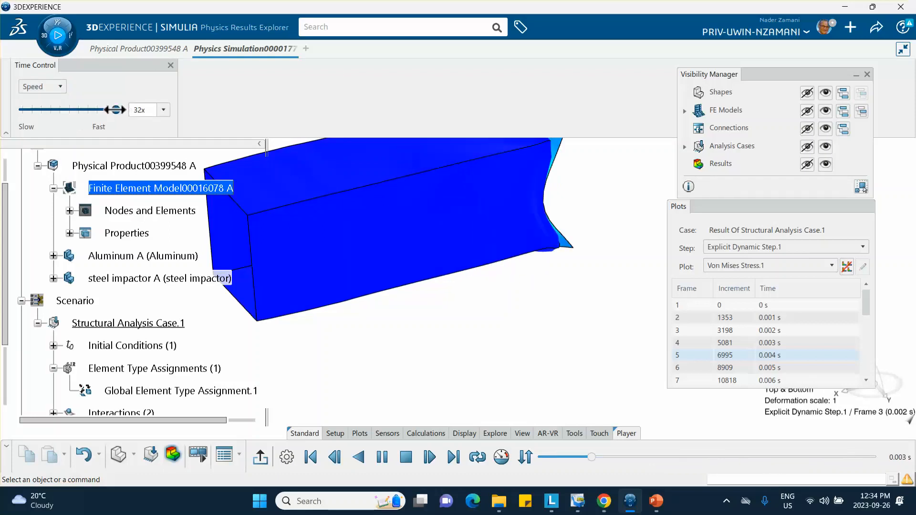
pyautogui.moveTo(116, 110); pyautogui.dragTo(74, 110)
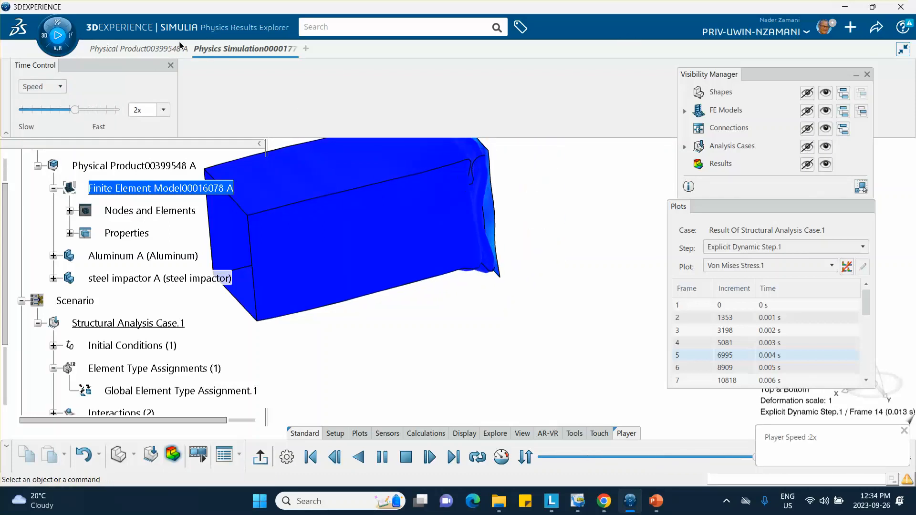
pyautogui.click(898, 49)
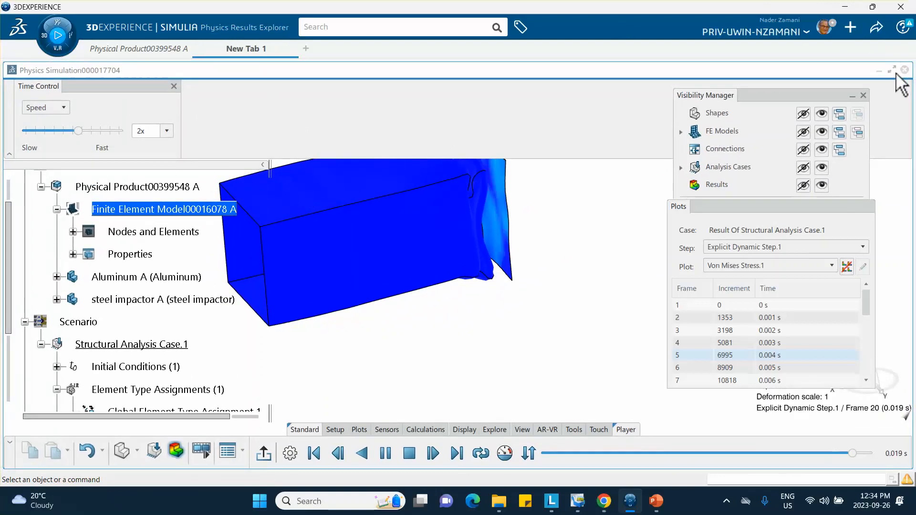
pyautogui.click(174, 86)
# Reorient the animated tube toward its open end and collapse the Plots panel to expose the legend.
pyautogui.moveTo(477, 194); pyautogui.dragTo(460, 221, button='middle')
pyautogui.moveTo(327, 232); pyautogui.dragTo(328, 197, button='middle')
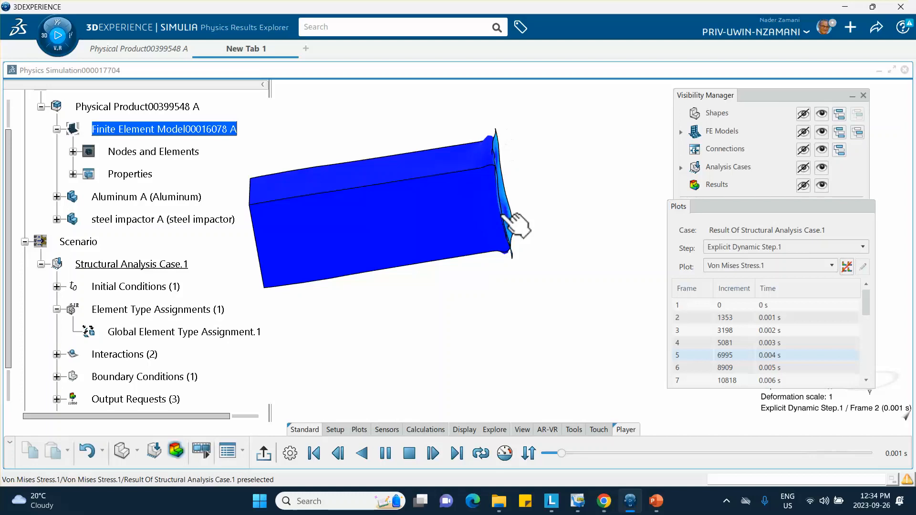
pyautogui.moveTo(506, 215)
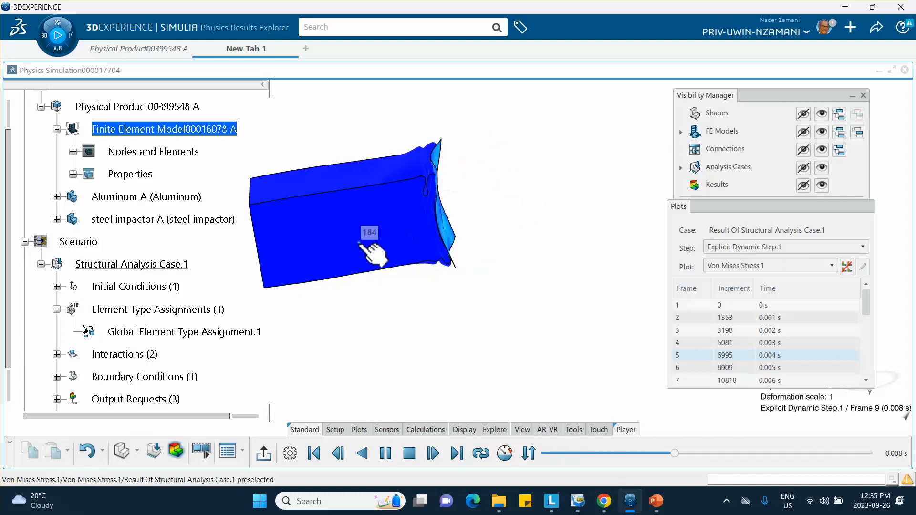
pyautogui.moveTo(347, 256); pyautogui.dragTo(419, 275, button='middle')
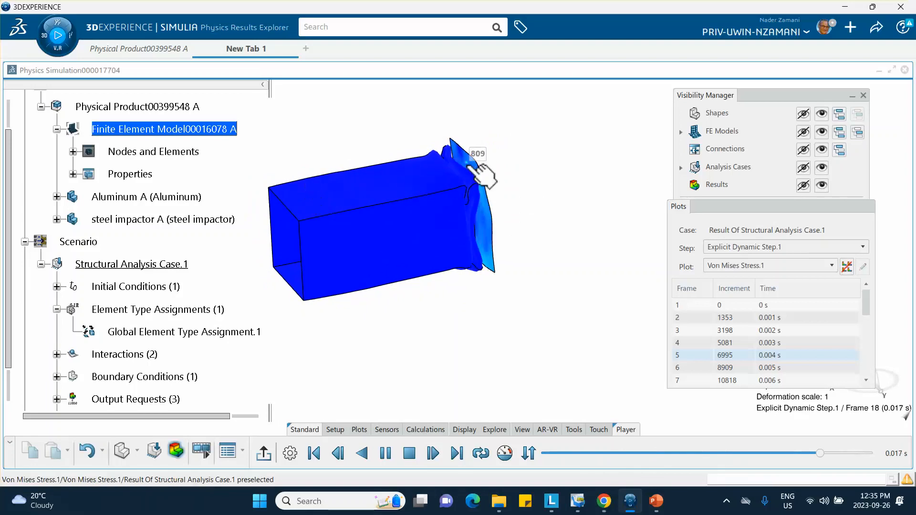
pyautogui.doubleClick(762, 208)
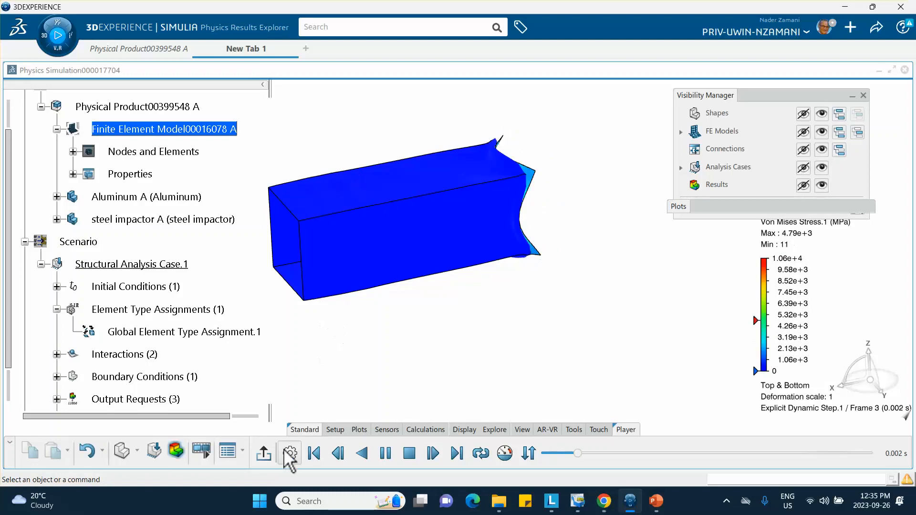
# Stop playback and open the steel impactor's adjusted steel material under Materials.
pyautogui.click(265, 454)
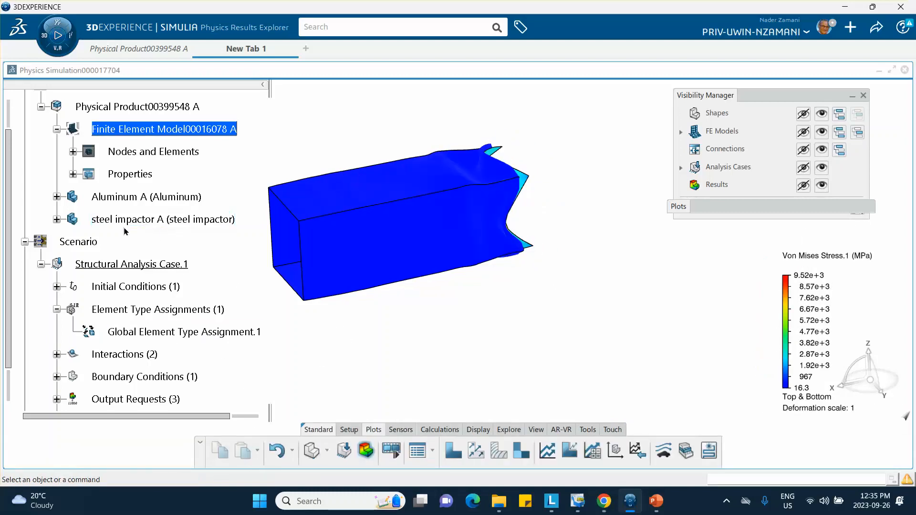
pyautogui.scroll(-3, 57, 220)
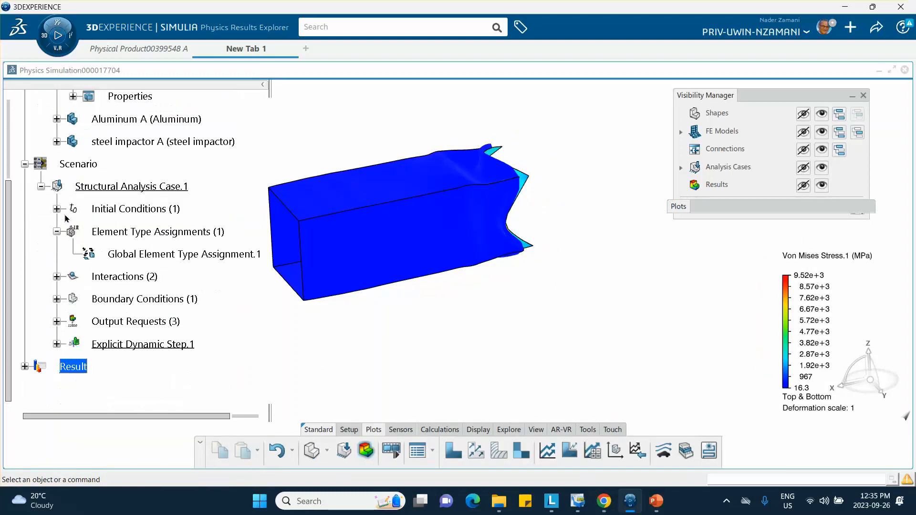
pyautogui.scroll(3, 62, 220)
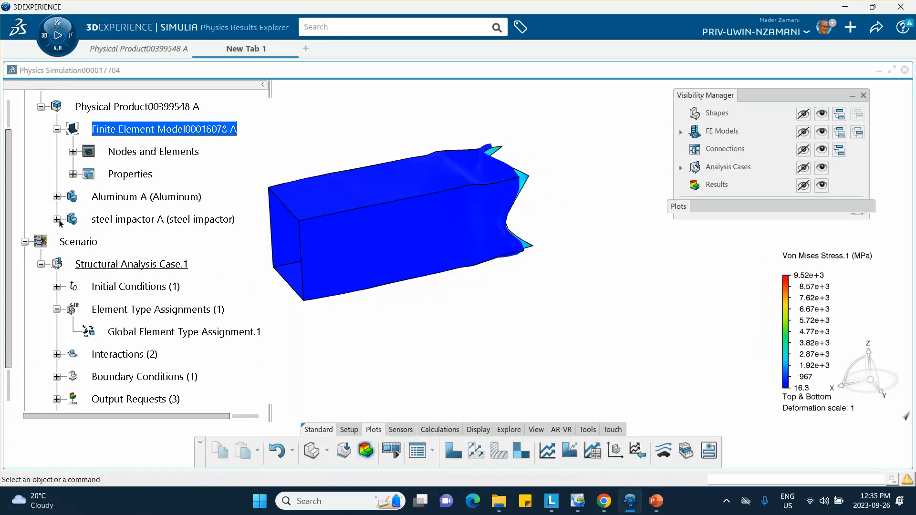
pyautogui.click(56, 219)
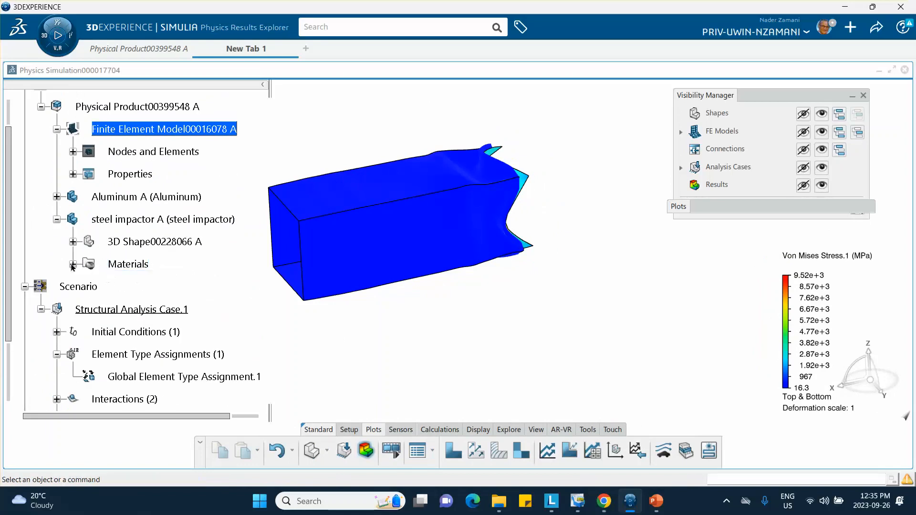
pyautogui.click(73, 265)
pyautogui.doubleClick(172, 289)
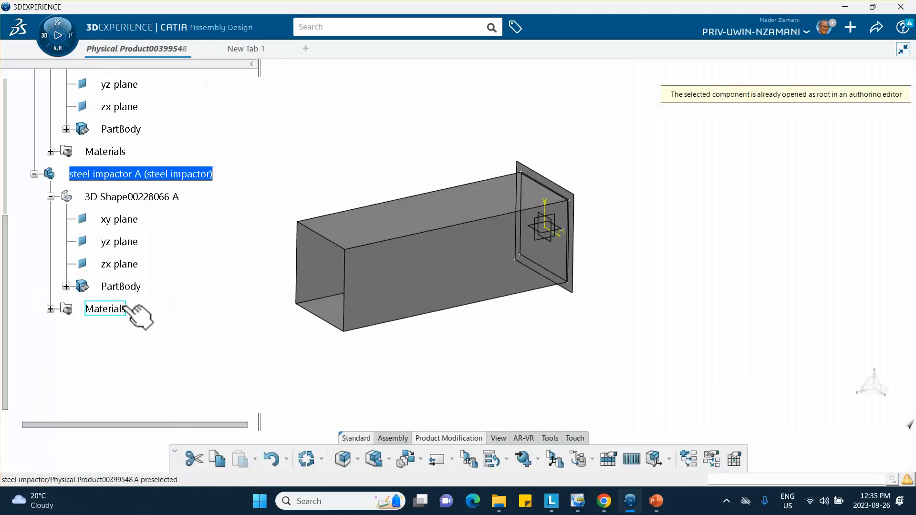
pyautogui.click(50, 309)
pyautogui.doubleClick(133, 332)
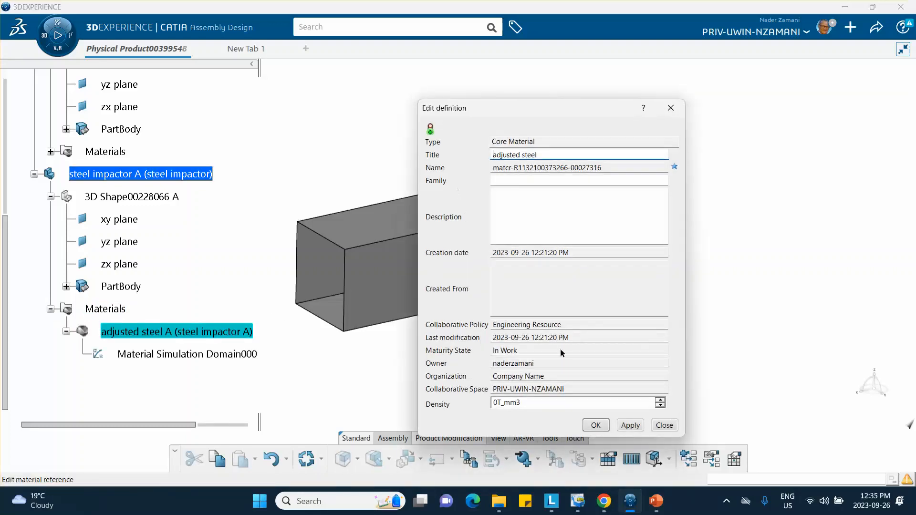
pyautogui.click(665, 426)
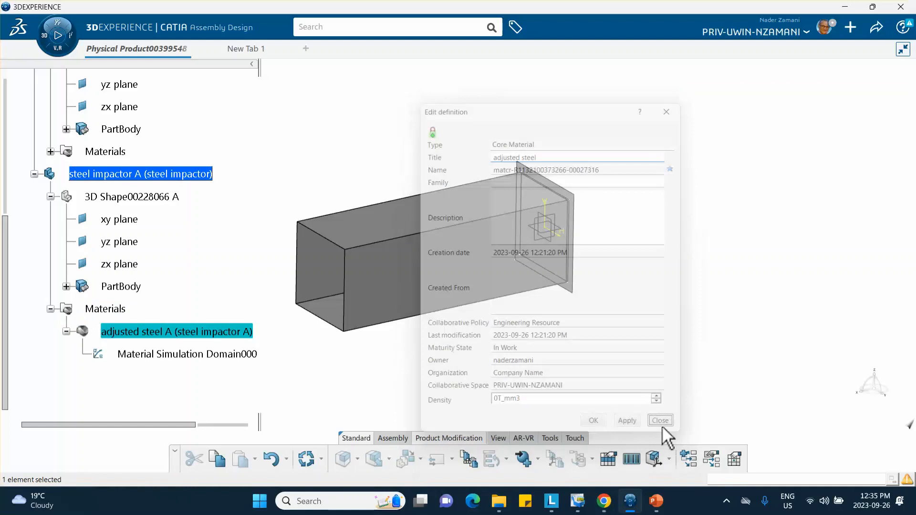
# Raise the adjusted steel's Elastic Young's modulus above 210000 MPa and confirm.
pyautogui.click(192, 356)
pyautogui.doubleClick(193, 356)
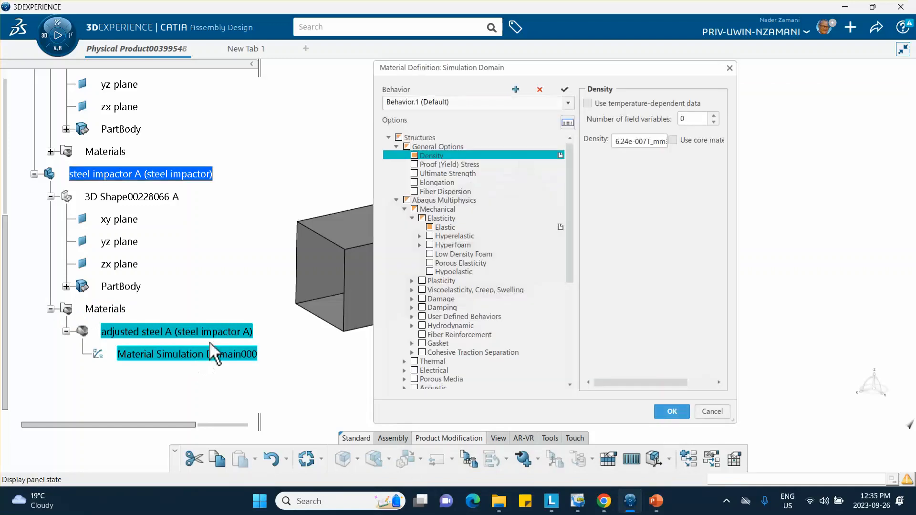
pyautogui.click(445, 228)
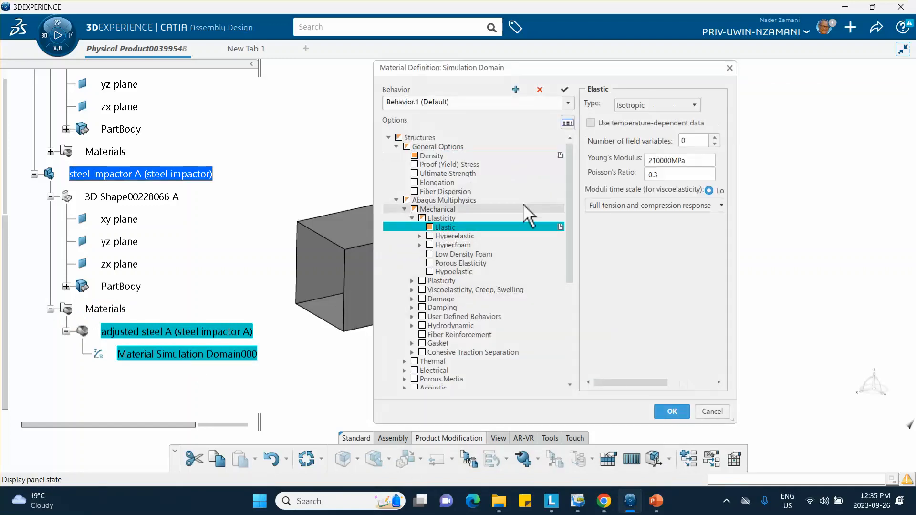
pyautogui.doubleClick(671, 161)
pyautogui.click(671, 161)
pyautogui.write('0000')
pyautogui.click(667, 411)
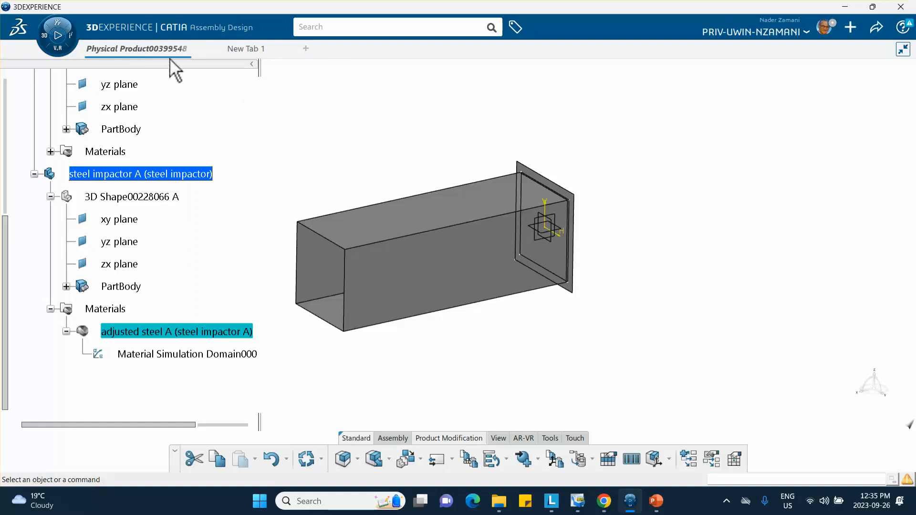
pyautogui.click(246, 49)
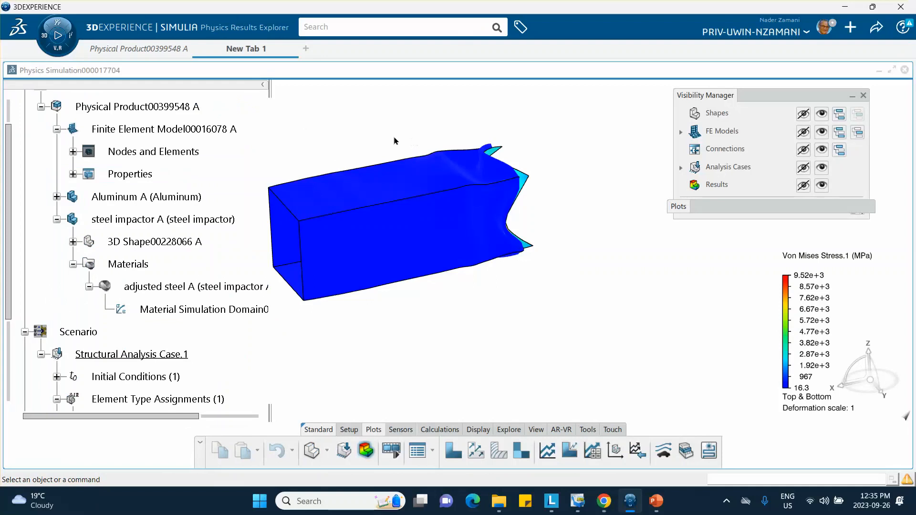
pyautogui.scroll(-3, 198, 190)
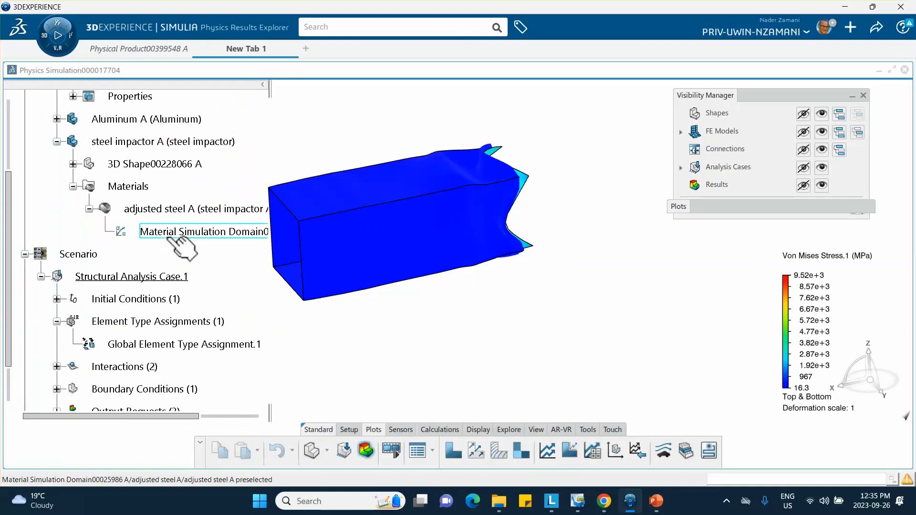
pyautogui.moveTo(316, 218); pyautogui.dragTo(409, 227, button='middle')
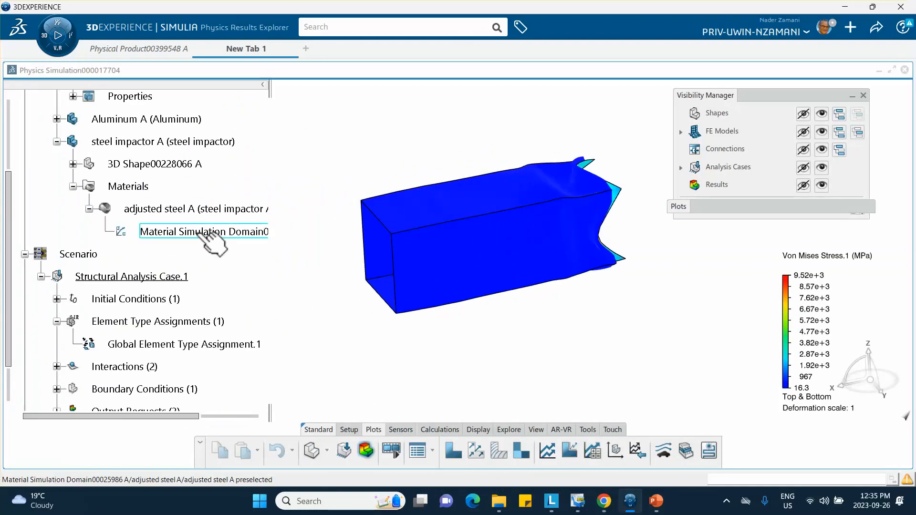
pyautogui.scroll(4, 200, 233)
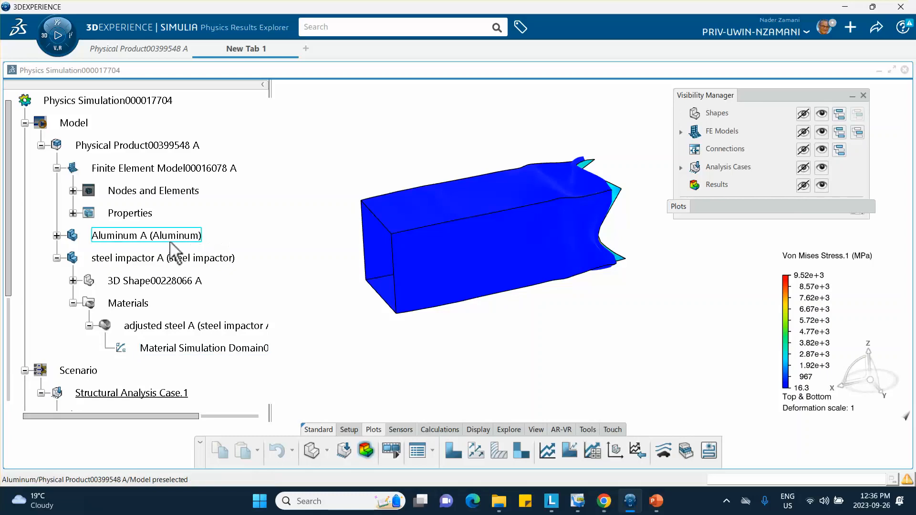
pyautogui.scroll(-1, 184, 281)
pyautogui.doubleClick(187, 310)
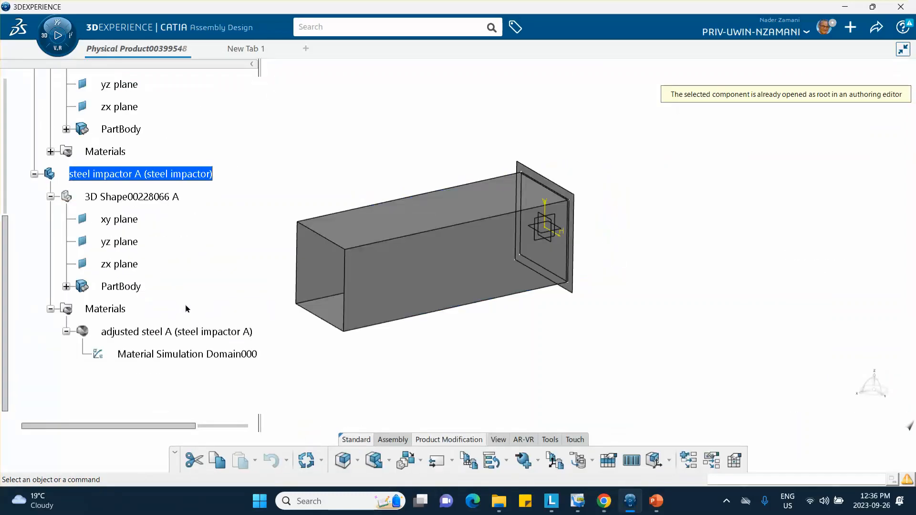
pyautogui.doubleClick(191, 355)
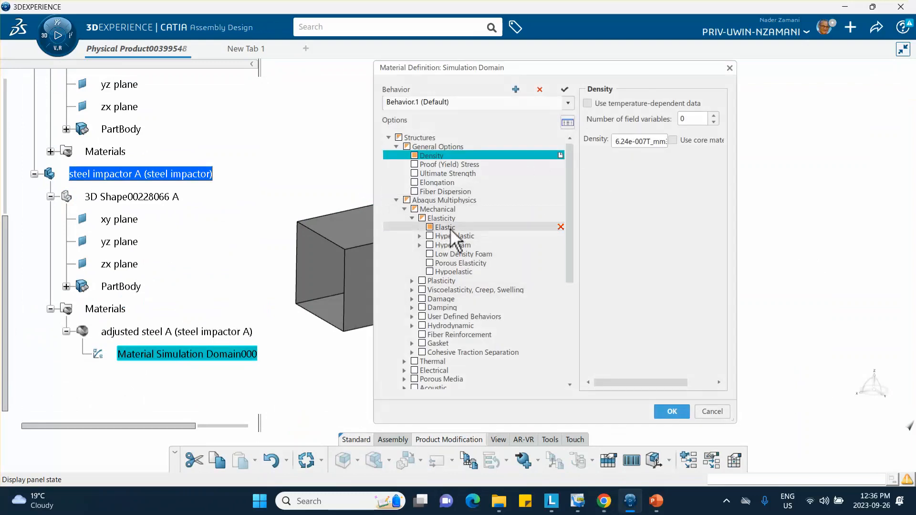
pyautogui.click(444, 228)
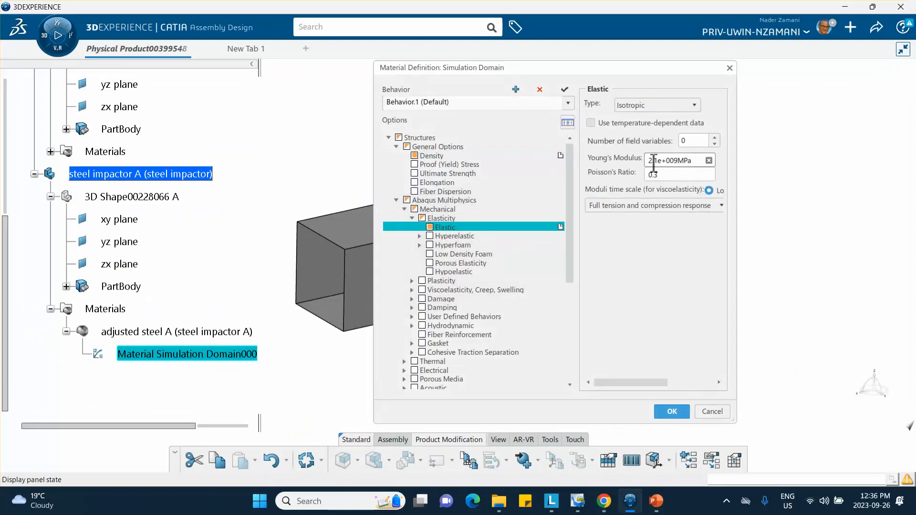
pyautogui.click(669, 411)
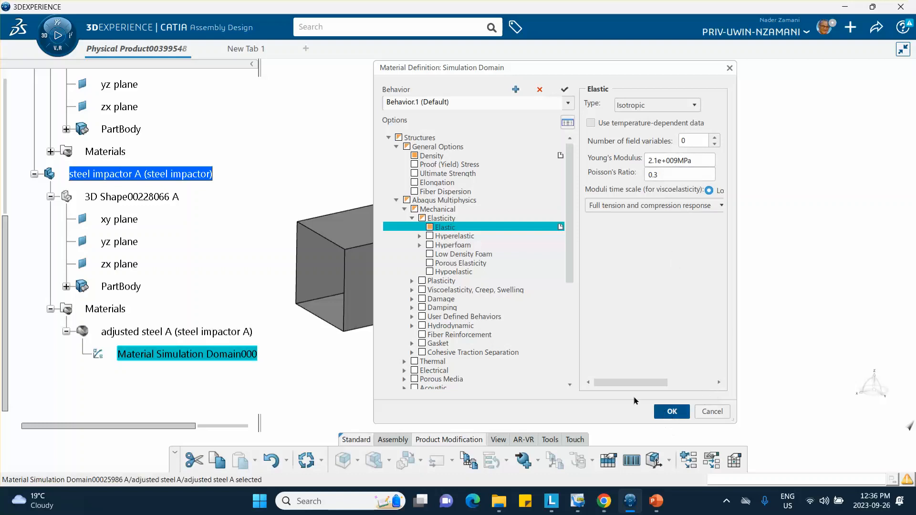
pyautogui.click(250, 57)
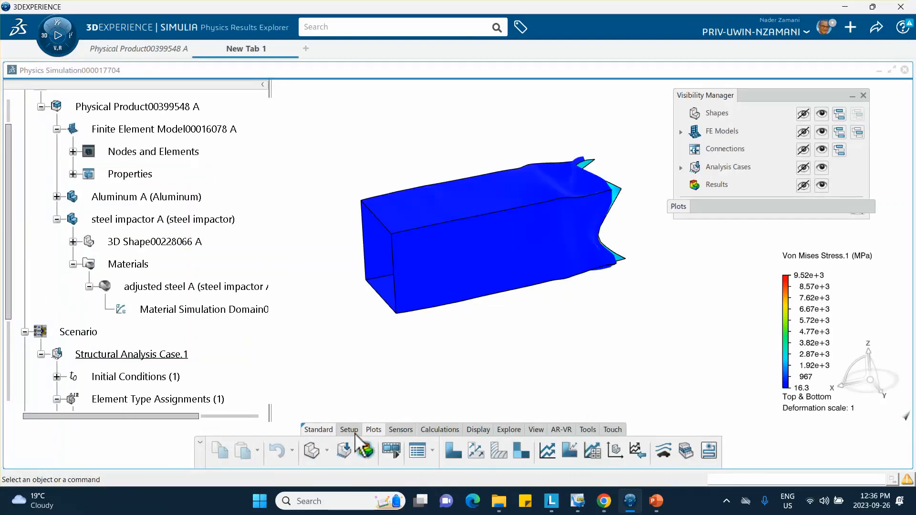
# Re-run Structural Analysis Case.1 locally on 4 cores, overwriting the previous results.
pyautogui.click(344, 451)
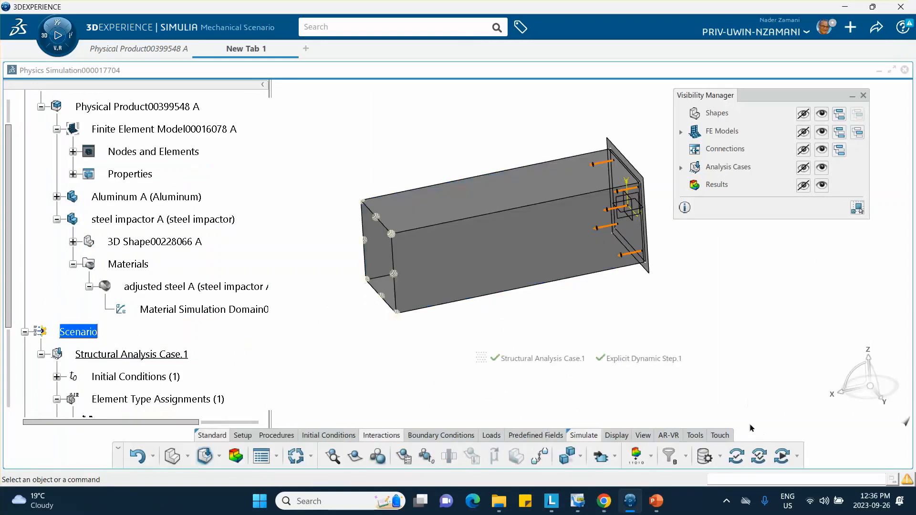
pyautogui.click(783, 458)
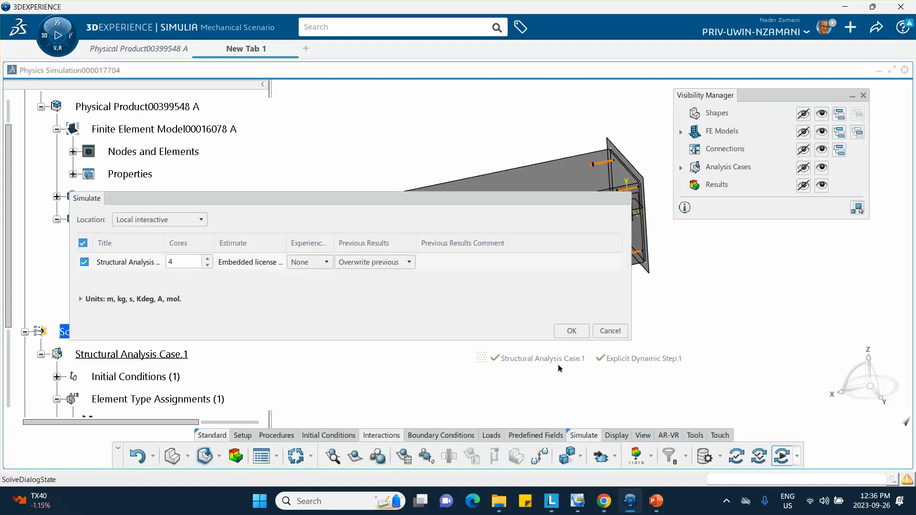
pyautogui.click(571, 331)
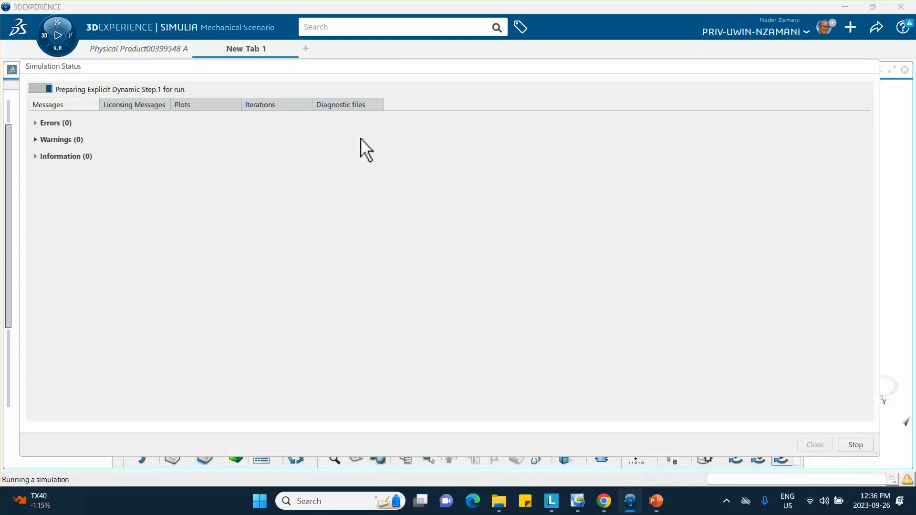
# Follow the solve in the Iterations table with Step Time and Tot Time columns widened.
pyautogui.click(253, 105)
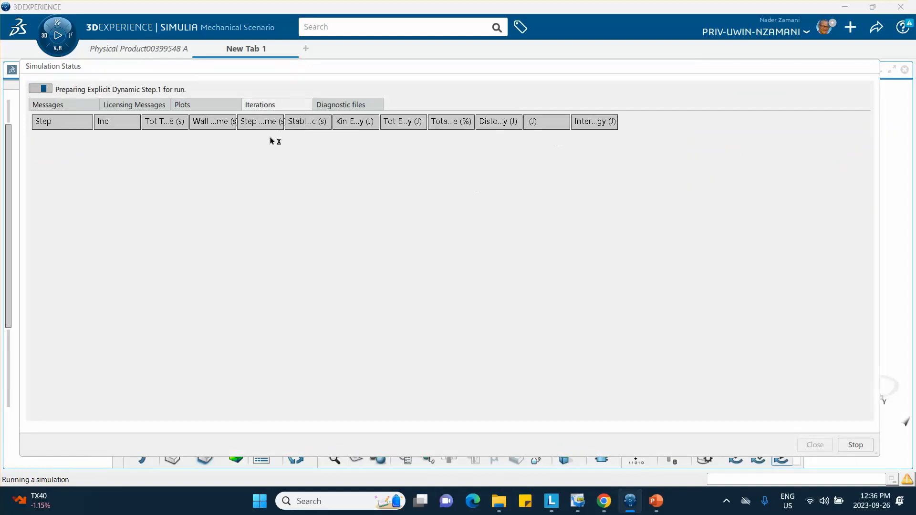
pyautogui.moveTo(285, 127); pyautogui.dragTo(323, 127)
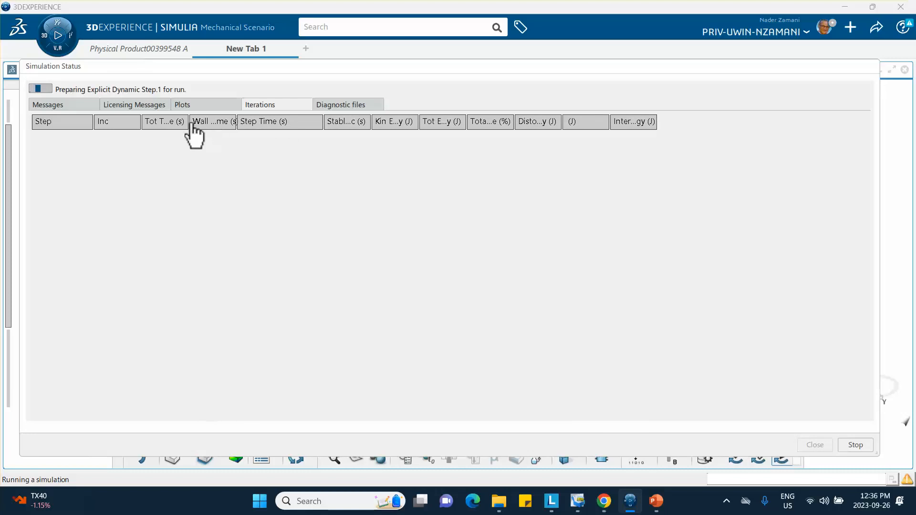
pyautogui.moveTo(195, 127); pyautogui.dragTo(221, 126)
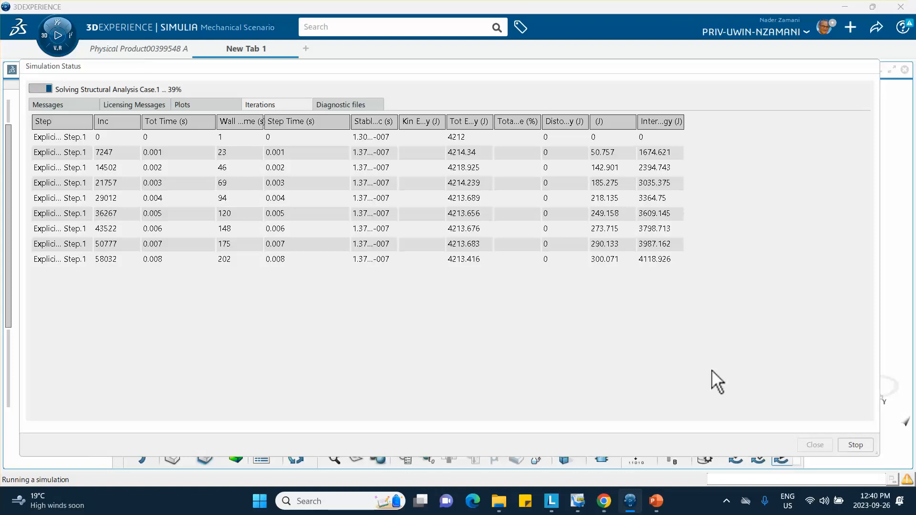
pyautogui.click(234, 153)
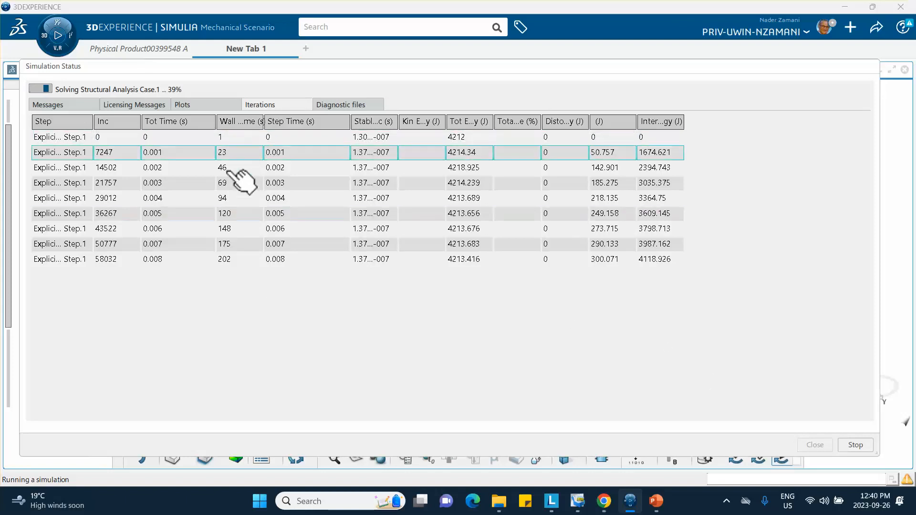
pyautogui.click(233, 260)
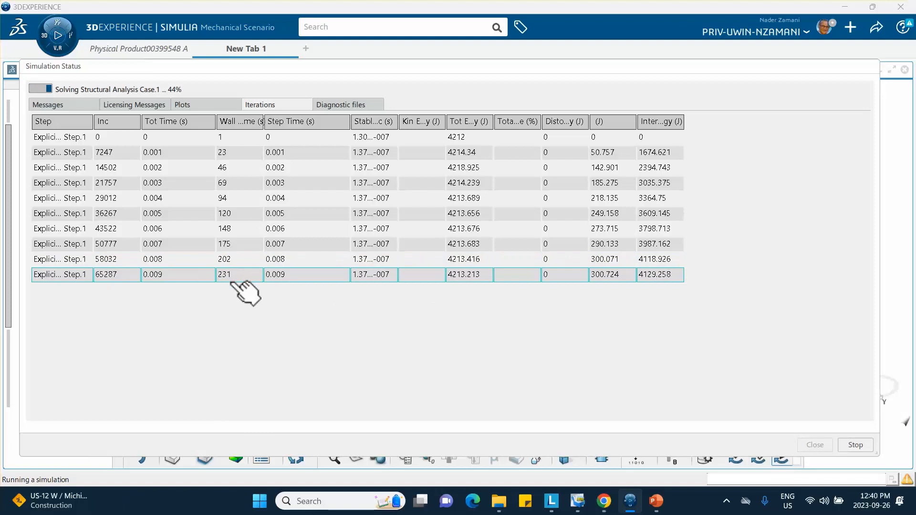
pyautogui.click(239, 210)
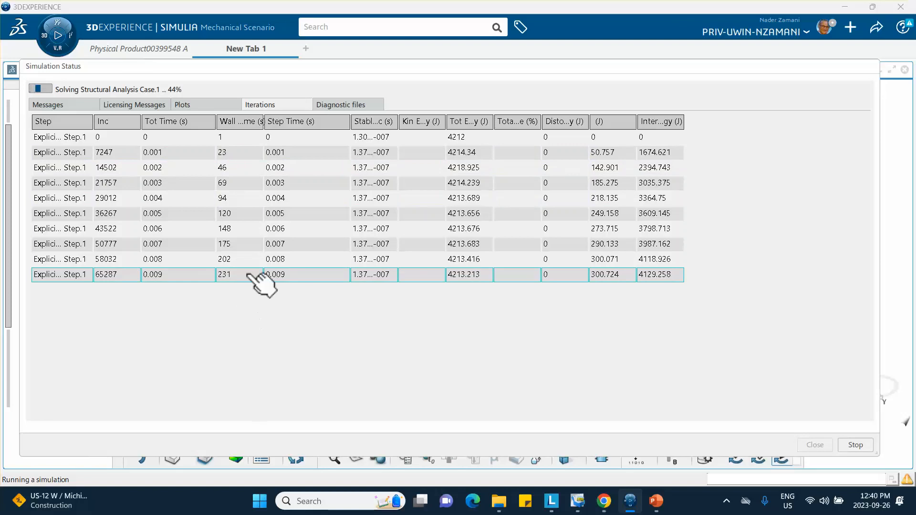
pyautogui.click(726, 502)
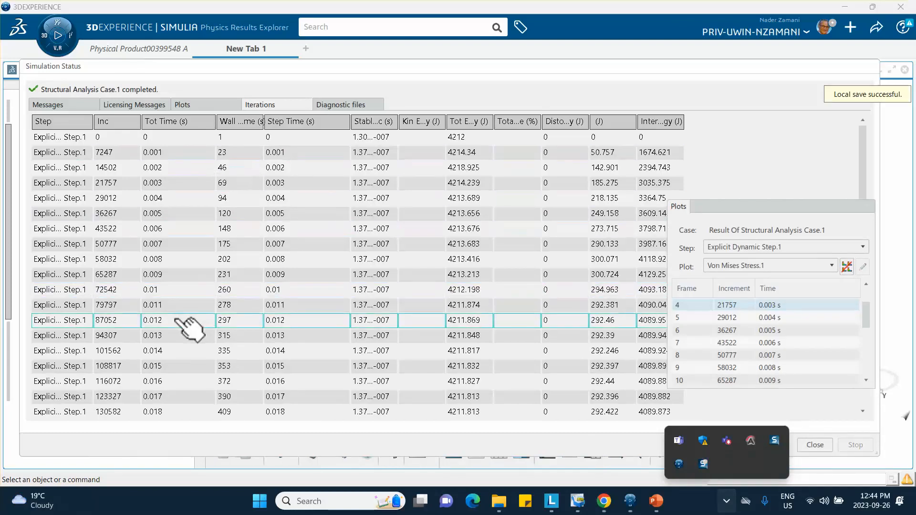
# Check the completed run's Kinetic energy vs. Increment plot, then return to the Iterations table.
pyautogui.scroll(-1, 215, 258)
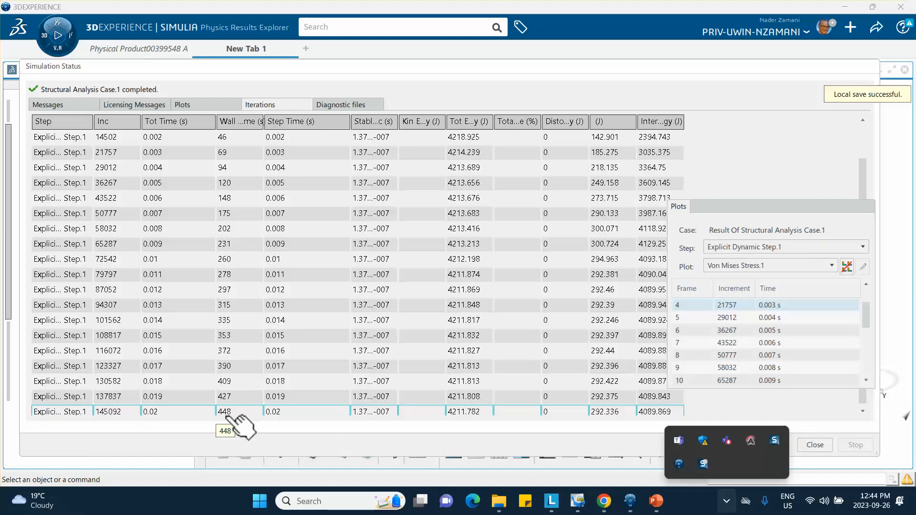
pyautogui.click(190, 103)
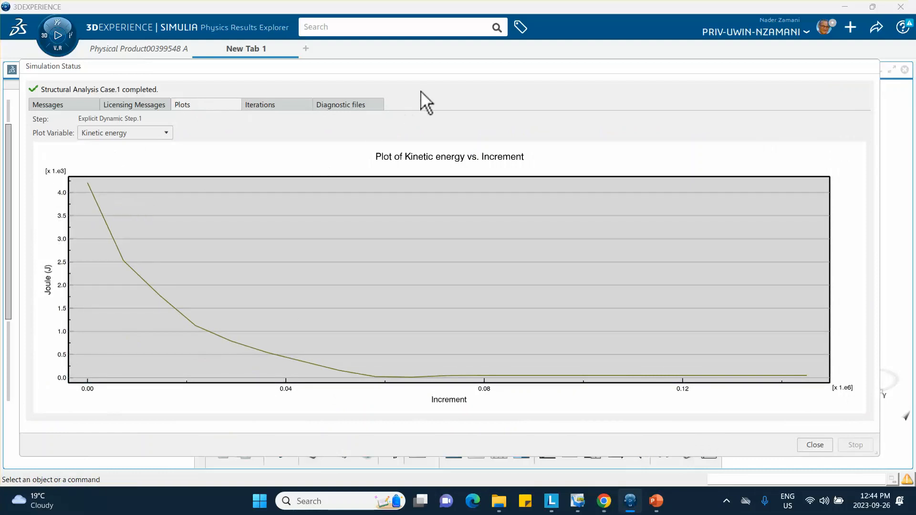
pyautogui.click(262, 103)
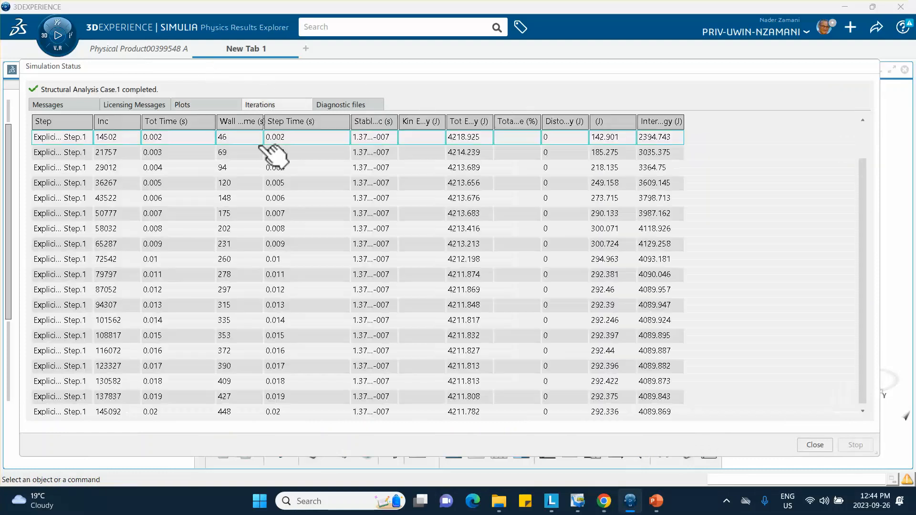
# Close the status report and snap the deformed tube to a standard side view.
pyautogui.click(810, 445)
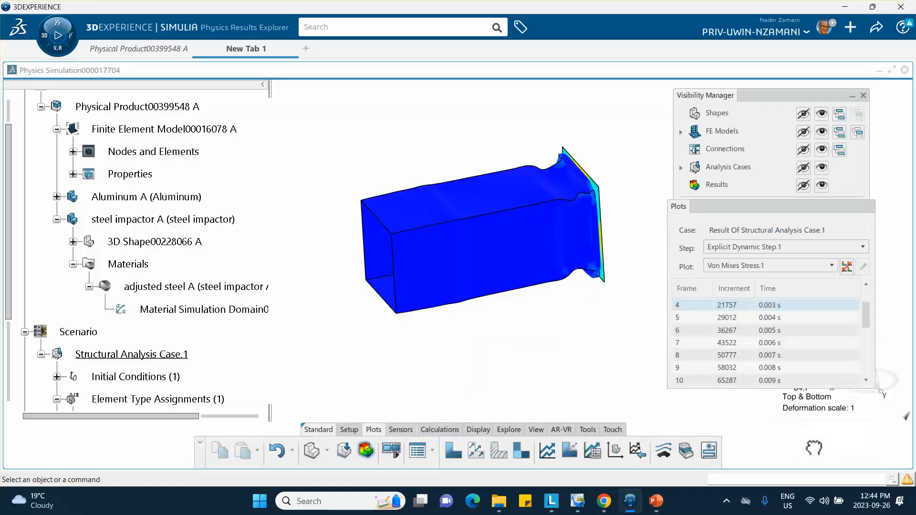
pyautogui.moveTo(570, 340); pyautogui.dragTo(540, 360, button='middle')
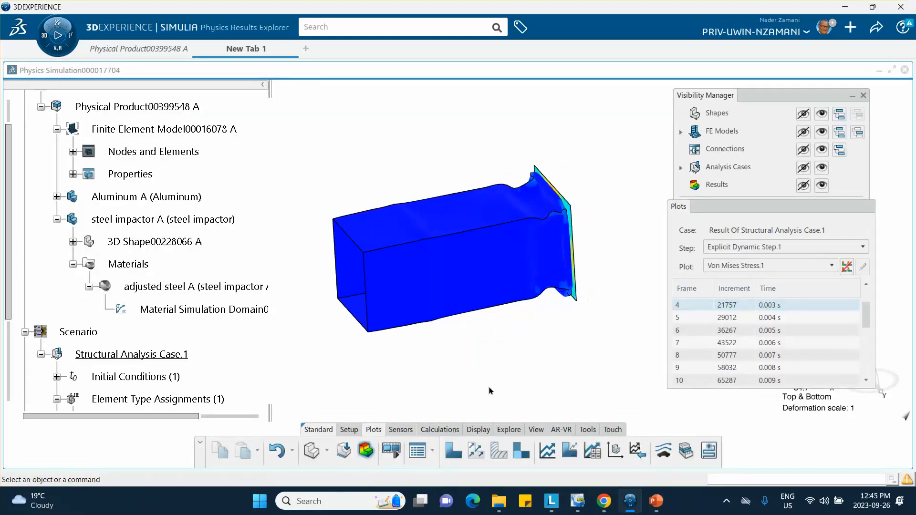
pyautogui.moveTo(561, 367); pyautogui.dragTo(431, 337, button='middle')
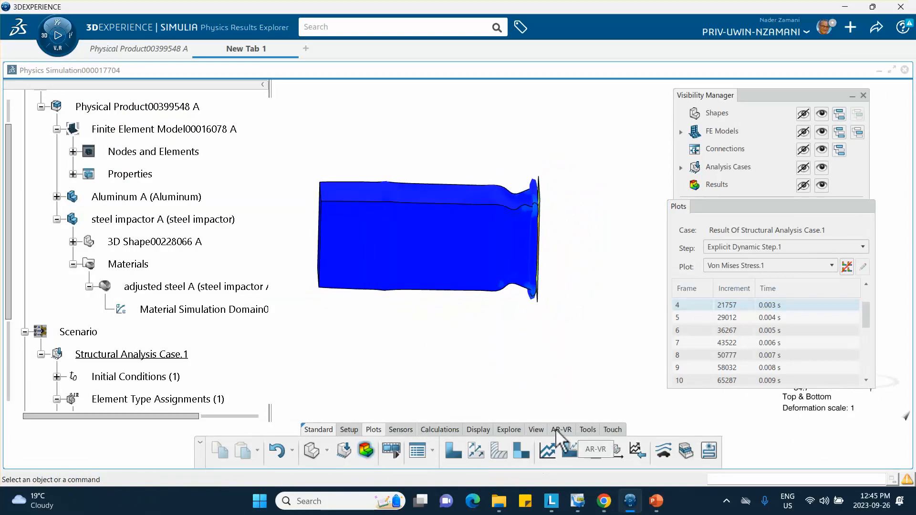
pyautogui.click(536, 429)
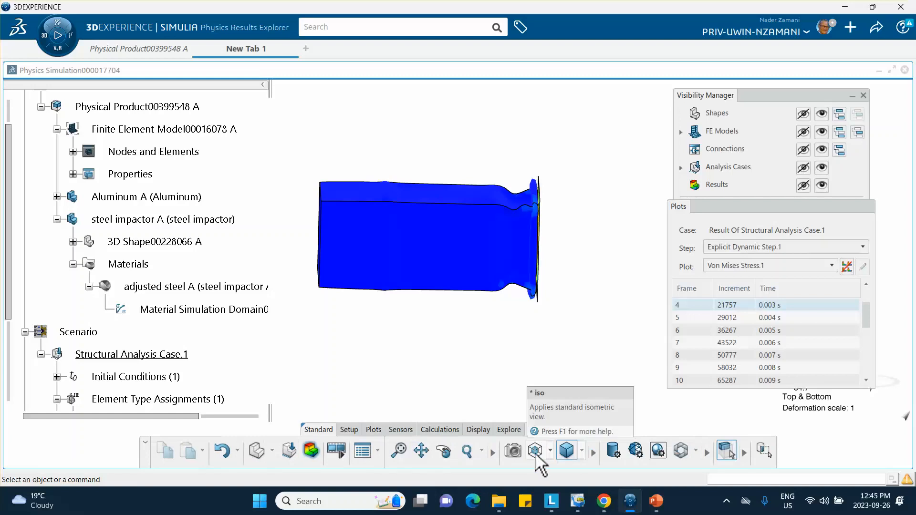
pyautogui.click(550, 450)
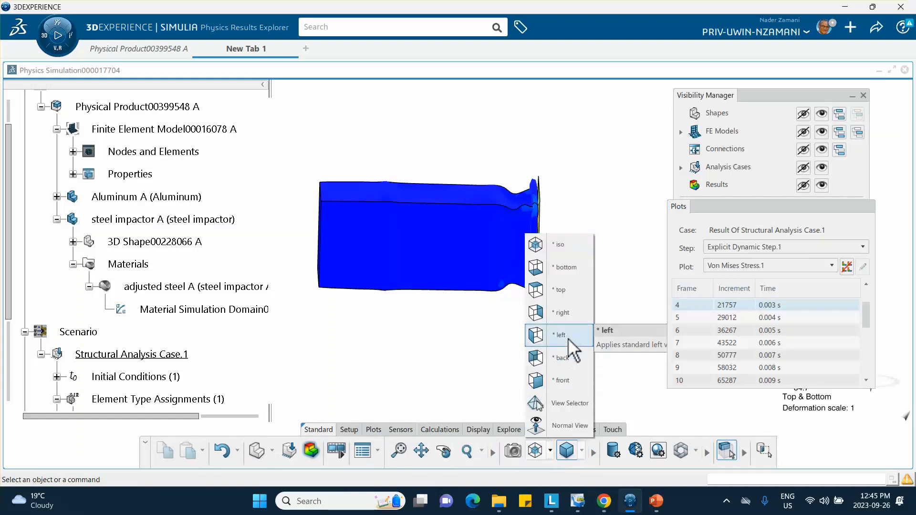
pyautogui.click(536, 312)
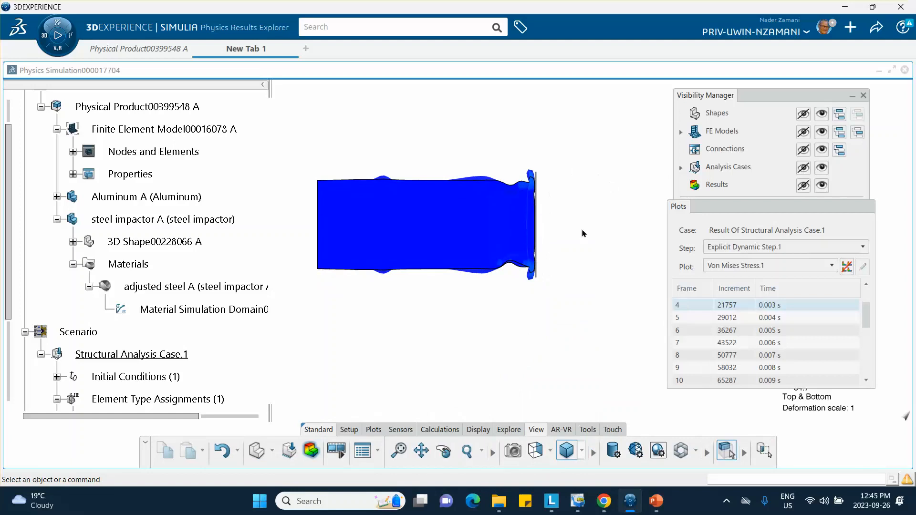
# Animate the stress result and orbit the tube to an oblique view.
pyautogui.click(336, 450)
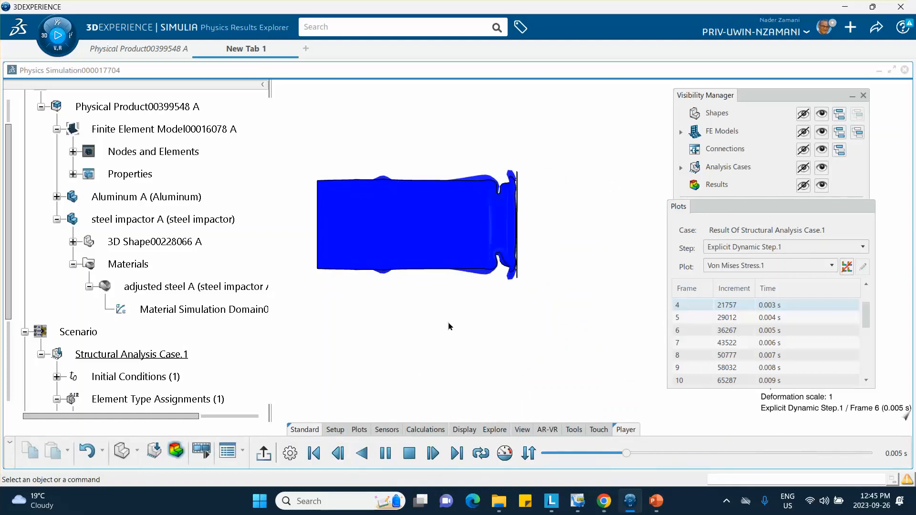
pyautogui.moveTo(402, 323); pyautogui.dragTo(431, 362, button='middle')
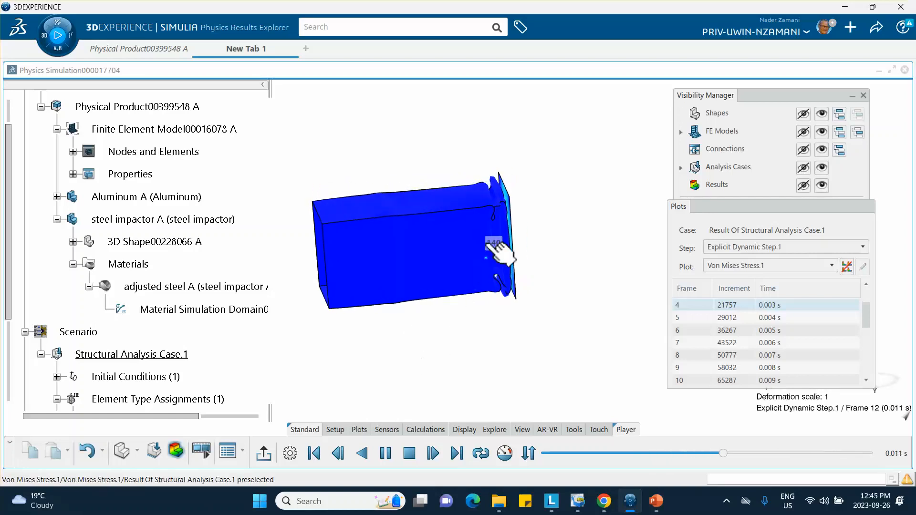
pyautogui.moveTo(498, 250); pyautogui.dragTo(576, 297, button='middle')
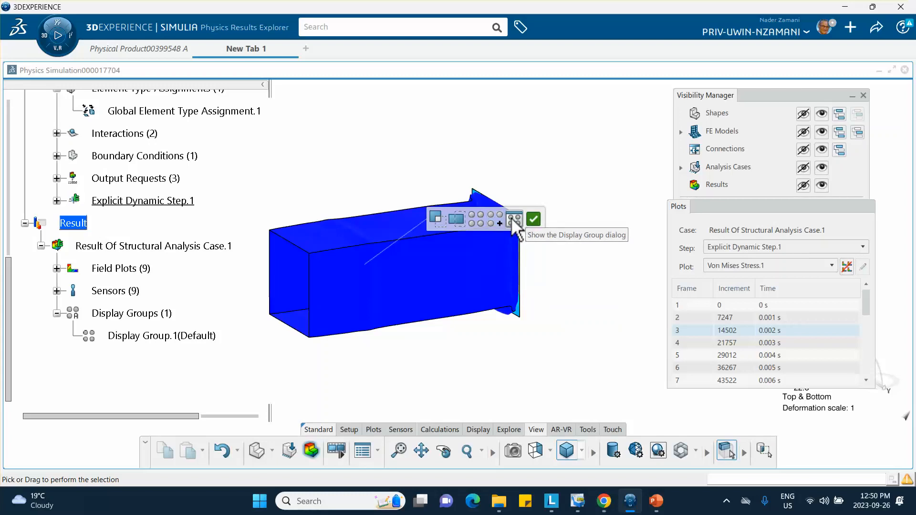
# Uncheck steel impactor in Display Groups and replace, leaving only the Aluminum tube shown.
pyautogui.click(512, 217)
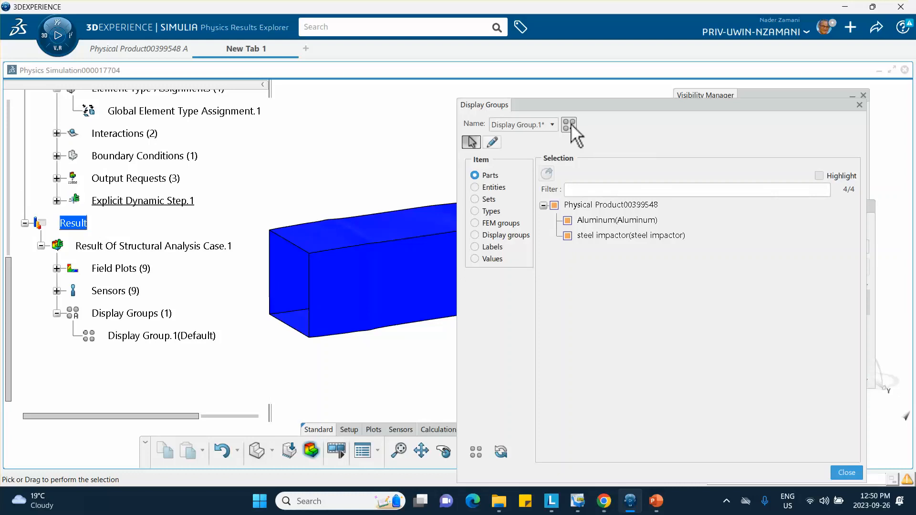
pyautogui.click(568, 235)
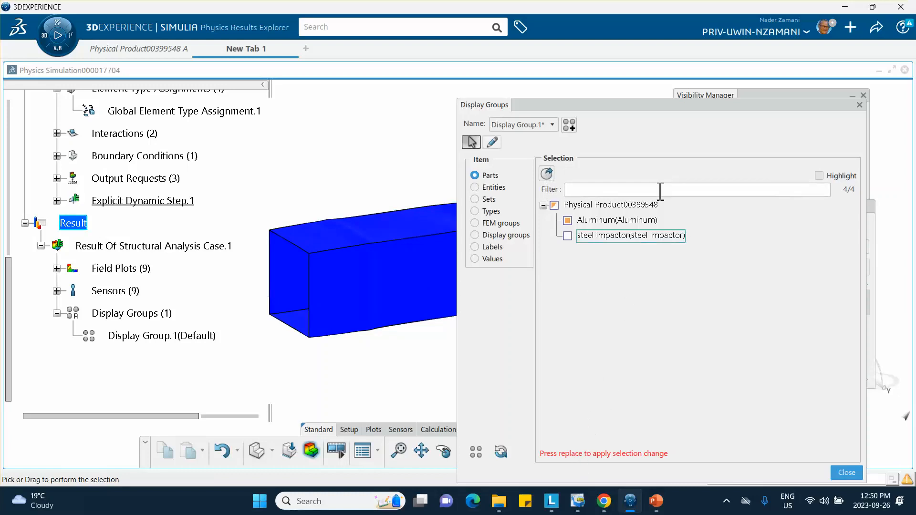
pyautogui.click(546, 174)
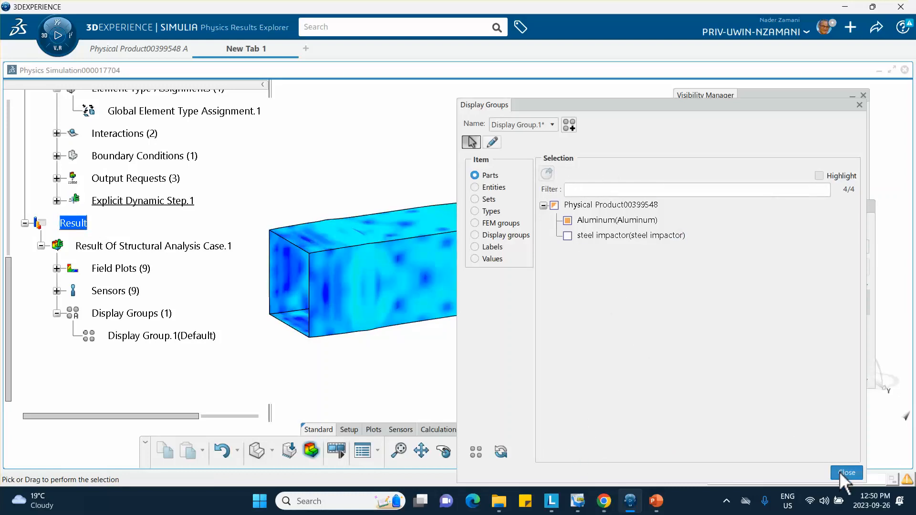
pyautogui.click(843, 473)
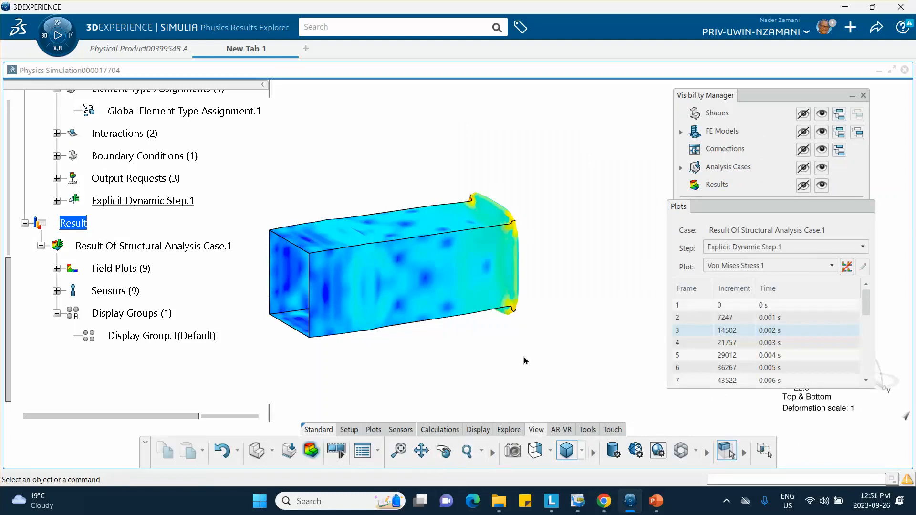
# Play the result animation and move panels aside so the stress legend is visible.
pyautogui.click(337, 450)
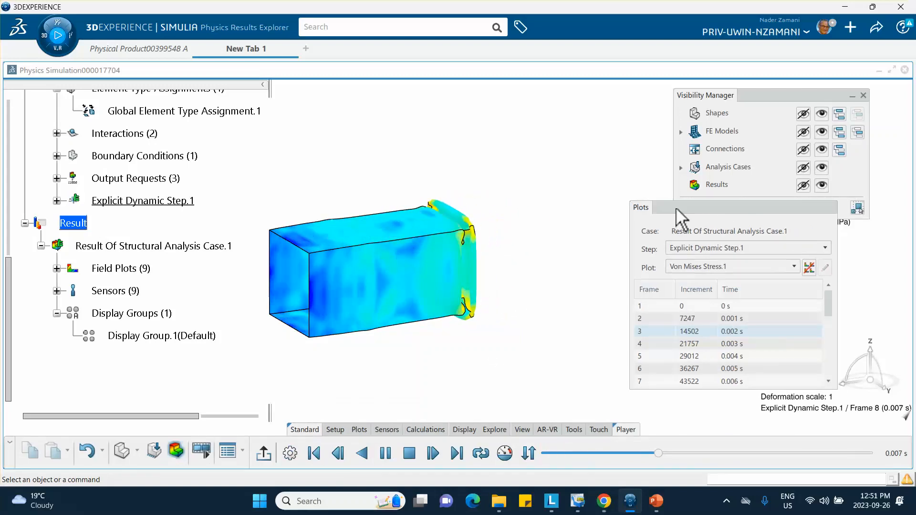
pyautogui.moveTo(682, 206); pyautogui.dragTo(538, 213)
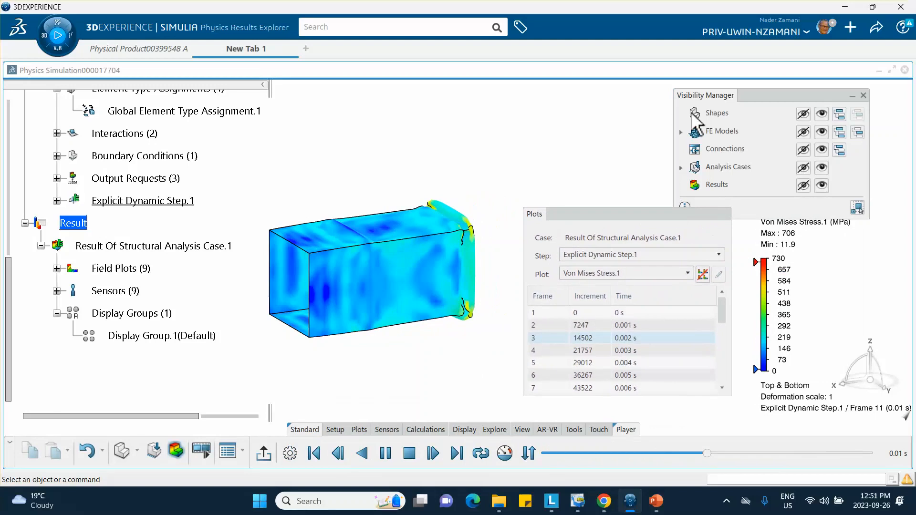
pyautogui.moveTo(773, 96); pyautogui.dragTo(633, 104)
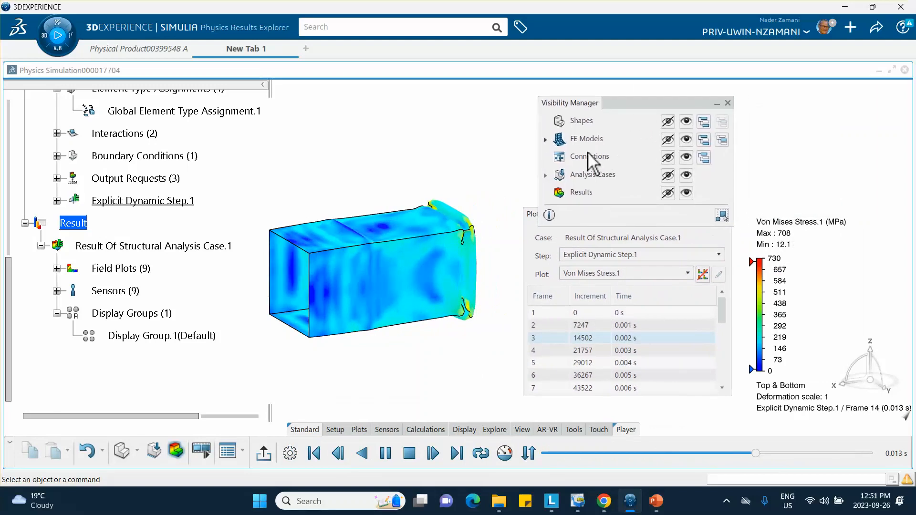
pyautogui.click(728, 103)
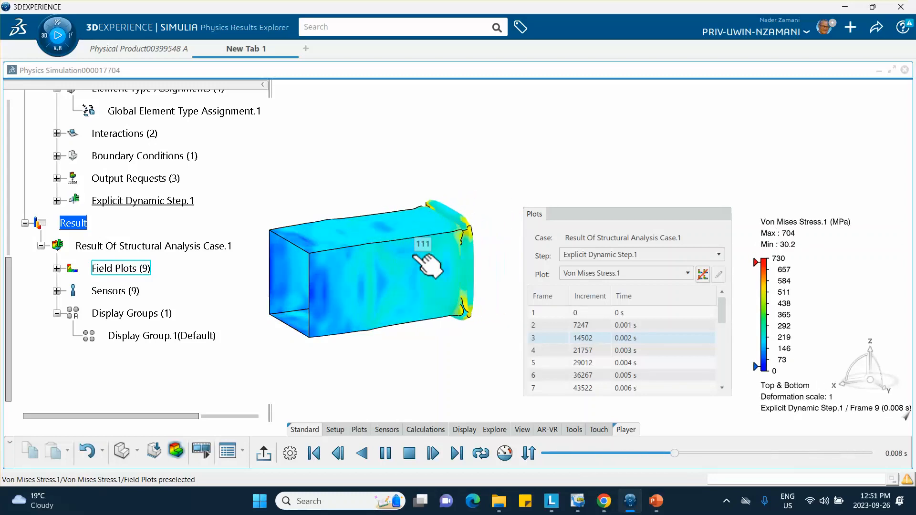
# Switch the plot to Displacement.1, then back to Von Mises Stress.1.
pyautogui.click(577, 273)
pyautogui.click(585, 298)
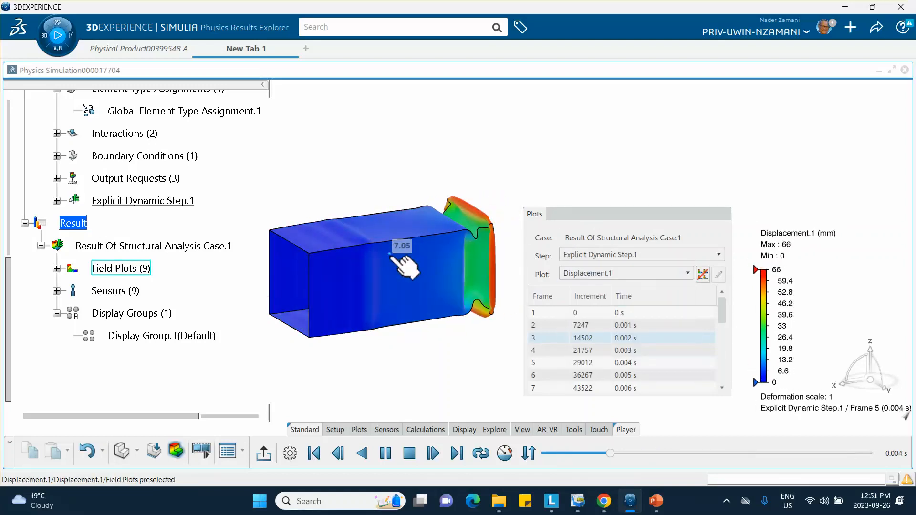
pyautogui.click(617, 273)
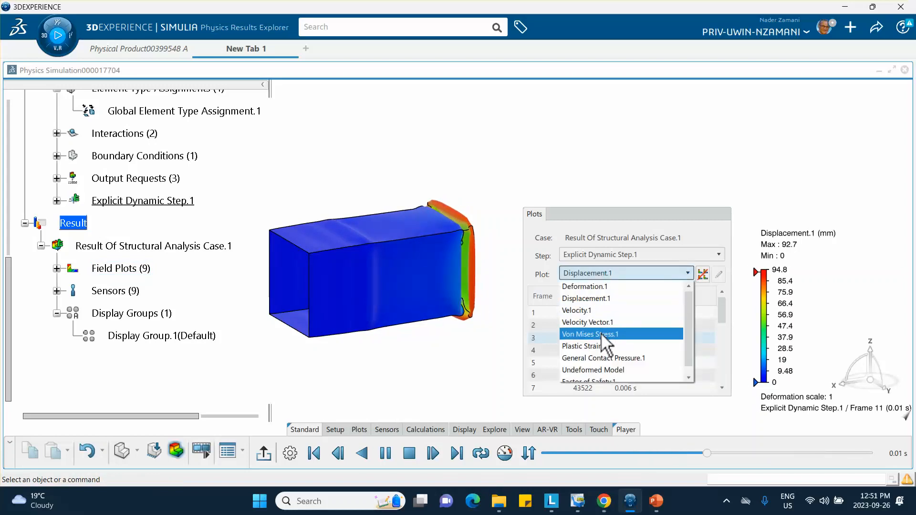
pyautogui.click(590, 334)
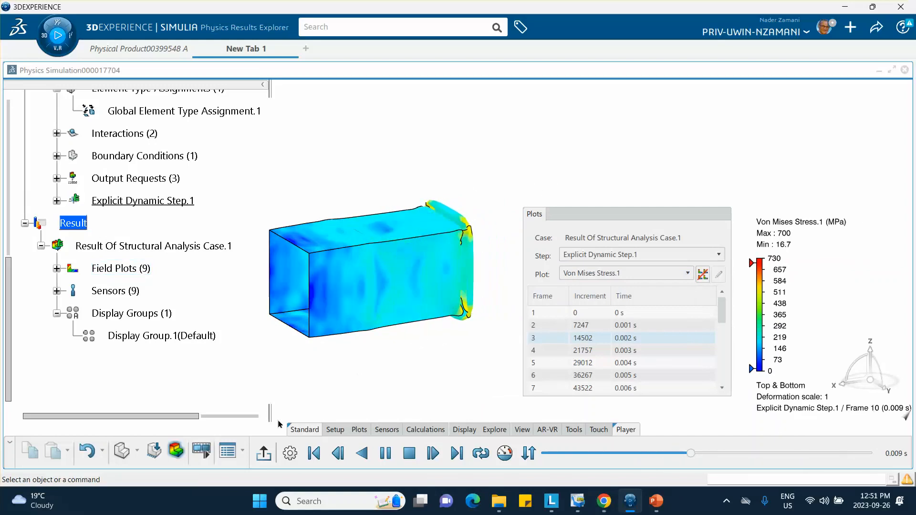
# Stop playback and restore all parts so the steel impactor reappears with the tube.
pyautogui.click(264, 453)
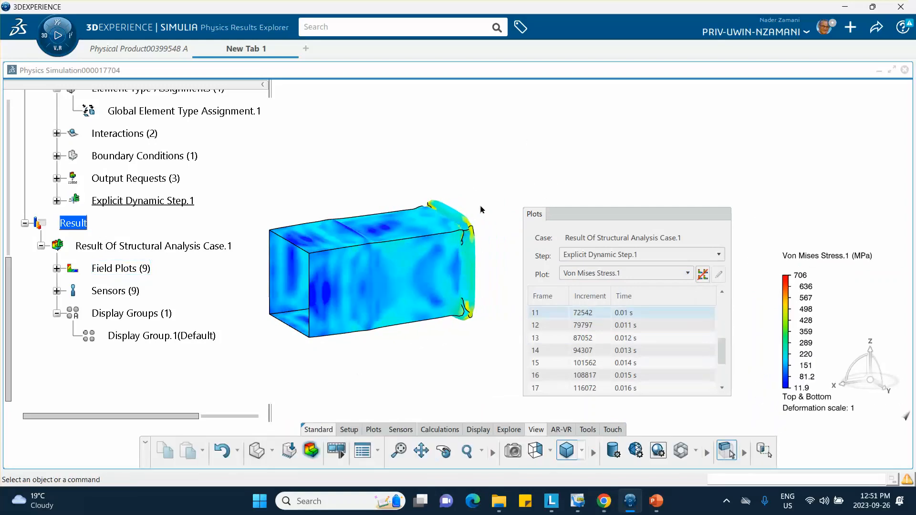
pyautogui.click(396, 257)
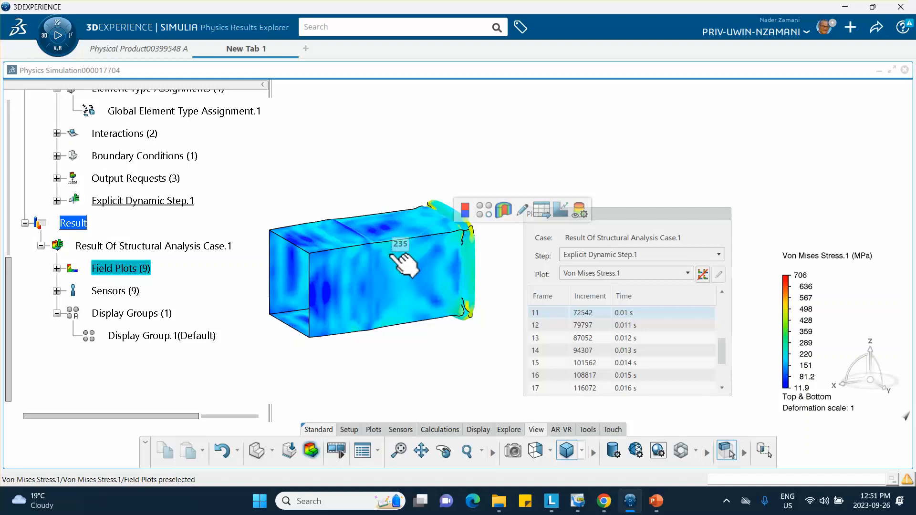
pyautogui.click(481, 212)
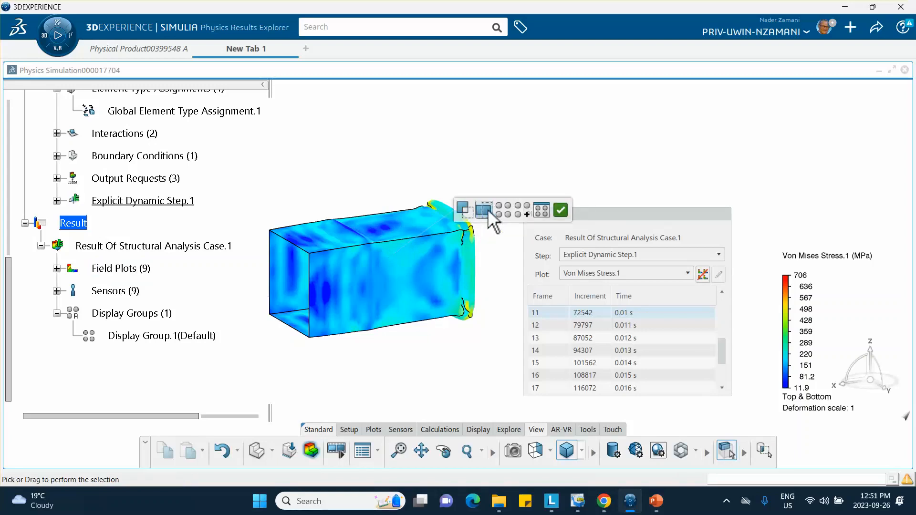
pyautogui.click(507, 208)
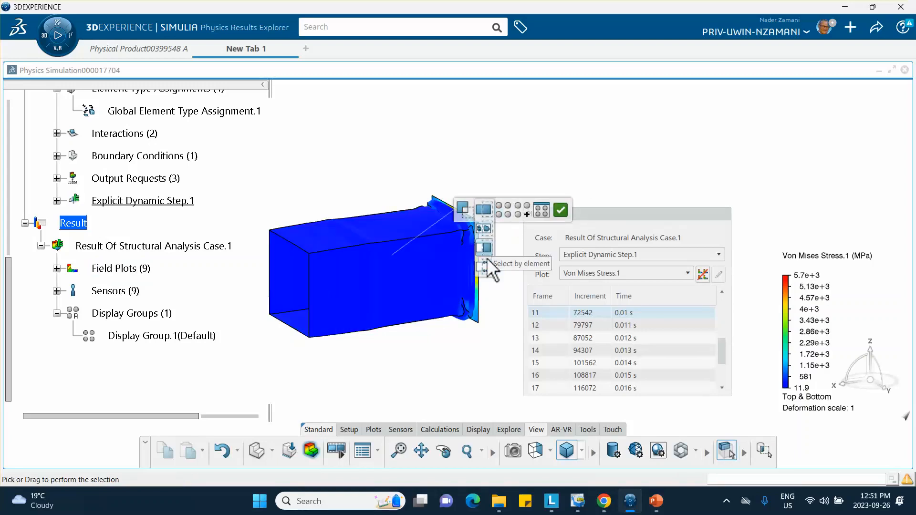
pyautogui.click(620, 213)
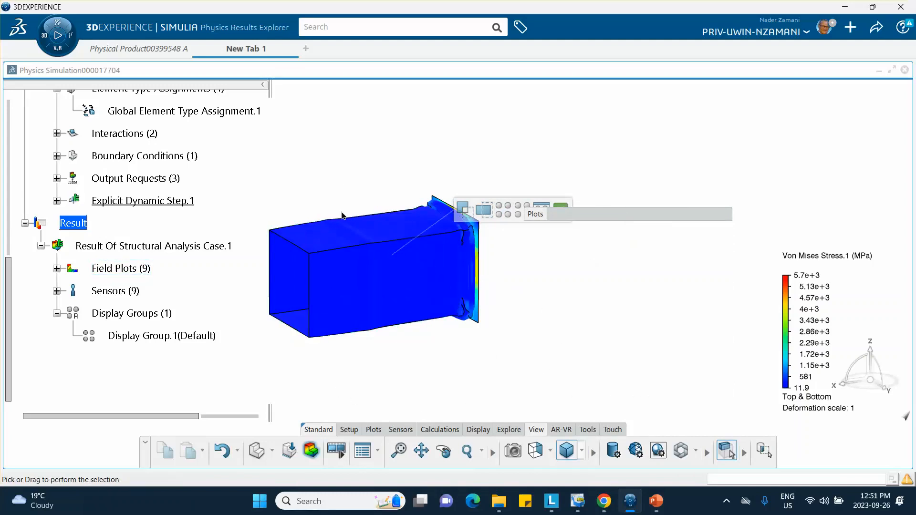
# Create an XY history plot of the kinetic energy variable ALLKE.
pyautogui.click(310, 450)
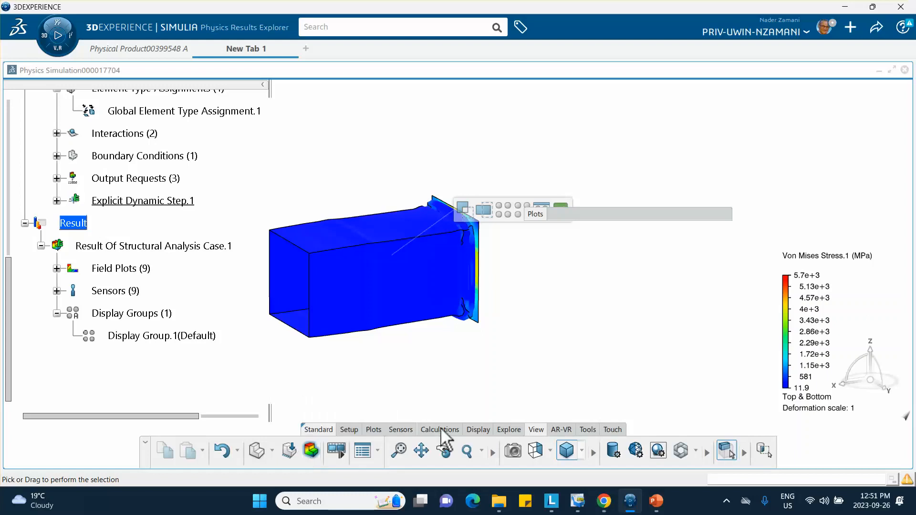
pyautogui.click(374, 430)
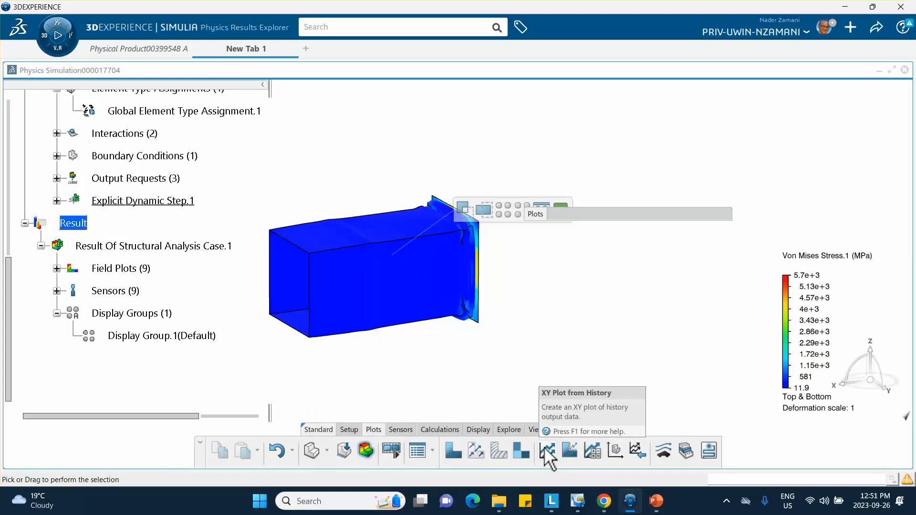
pyautogui.click(545, 448)
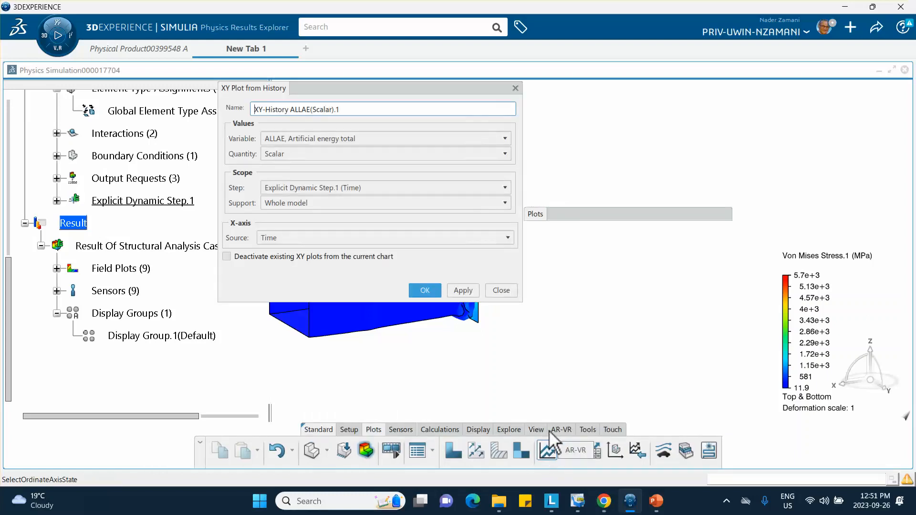
pyautogui.click(299, 138)
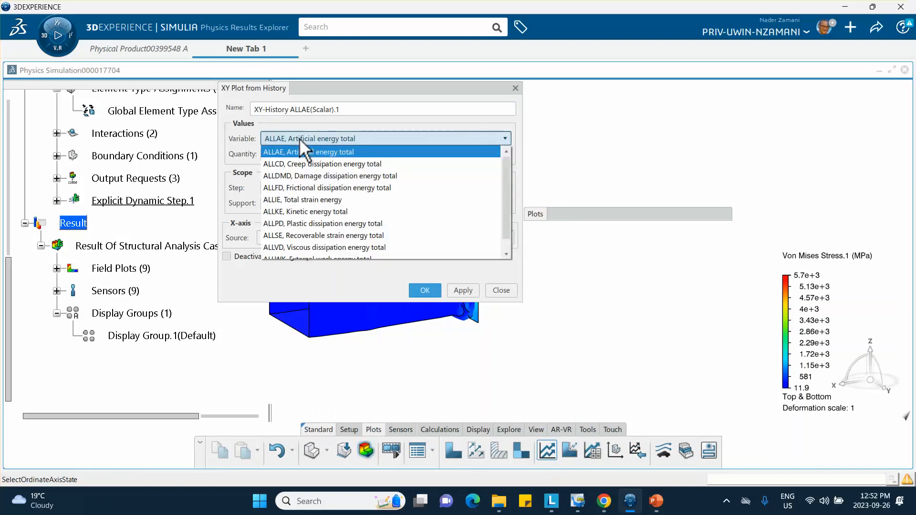
pyautogui.click(298, 212)
pyautogui.click(430, 291)
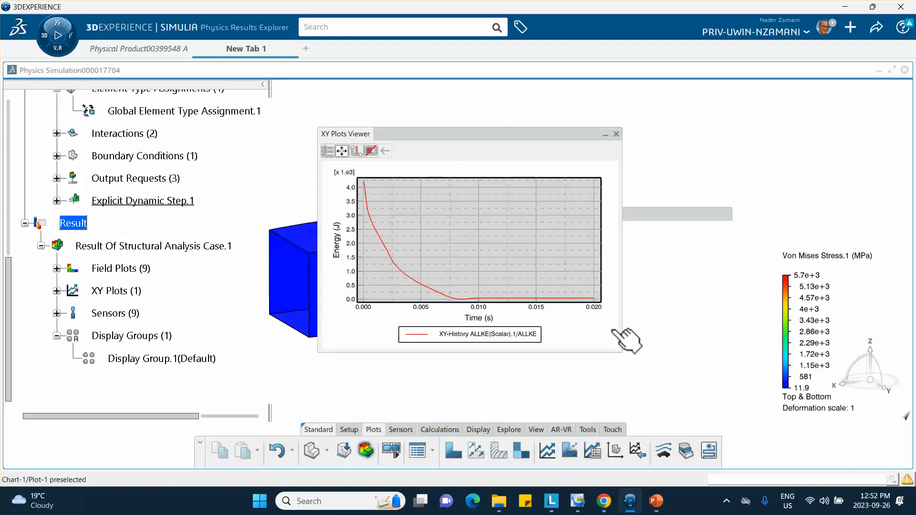
# Add the total strain energy ALLIE history curve to the same chart.
pyautogui.moveTo(561, 302)
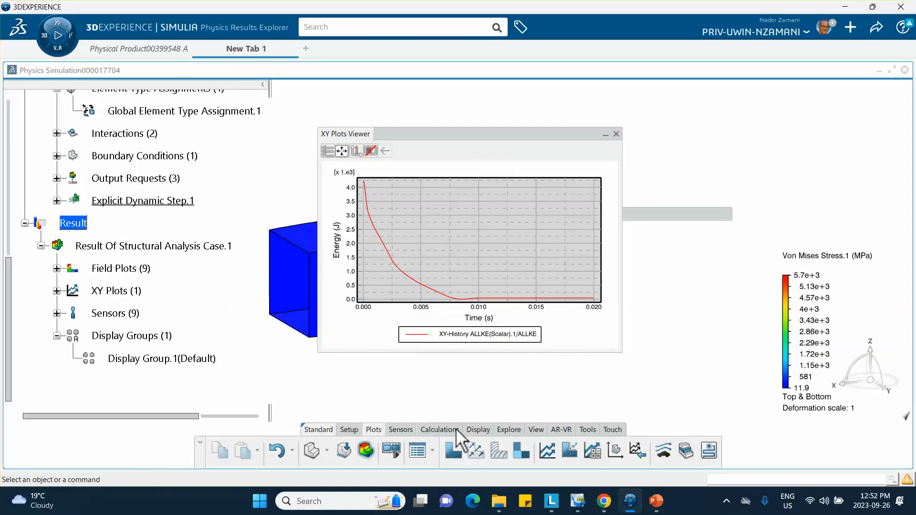
pyautogui.click(547, 455)
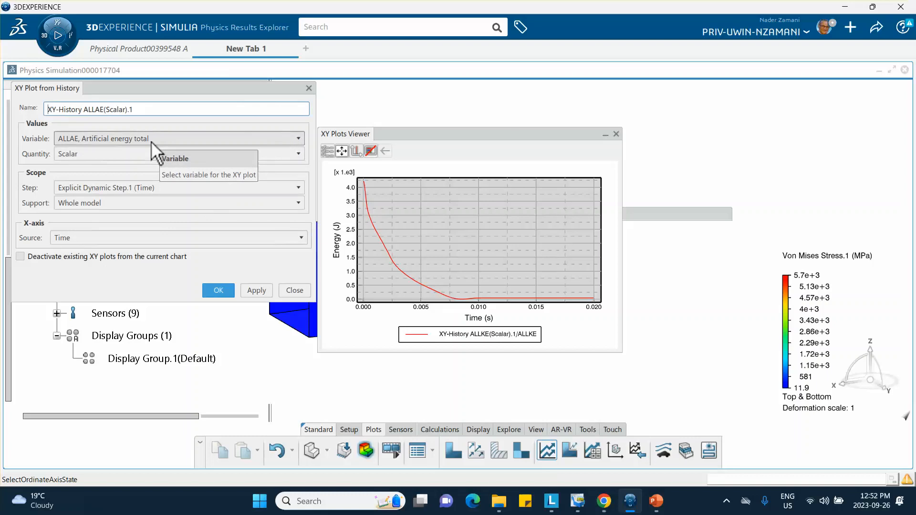
pyautogui.click(152, 141)
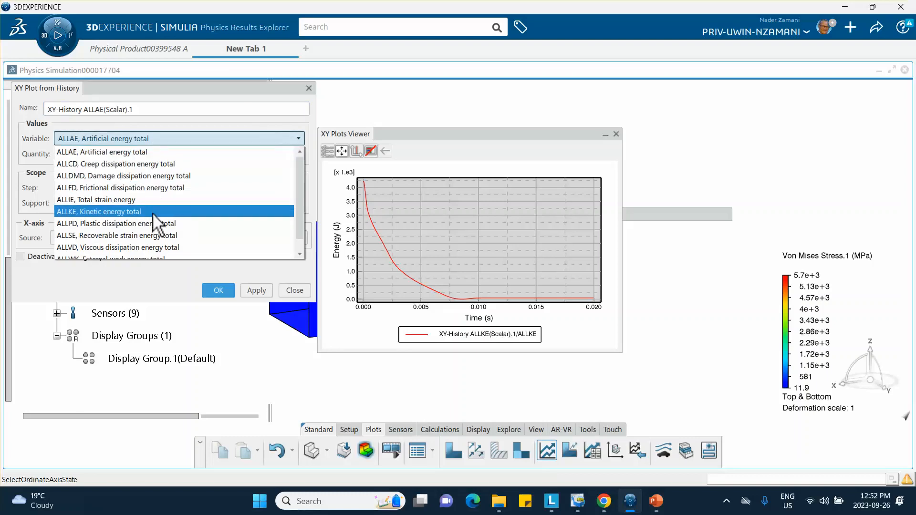
pyautogui.scroll(-1, 154, 217)
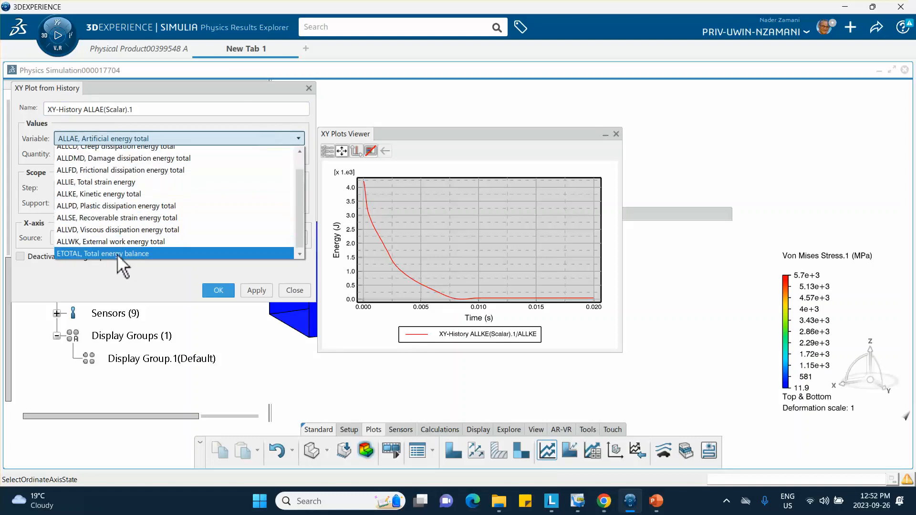
pyautogui.click(110, 183)
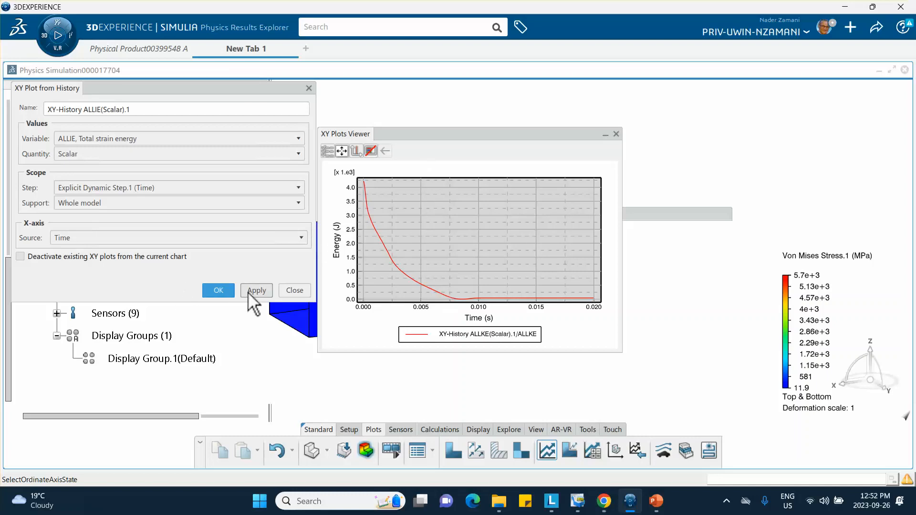
pyautogui.click(225, 291)
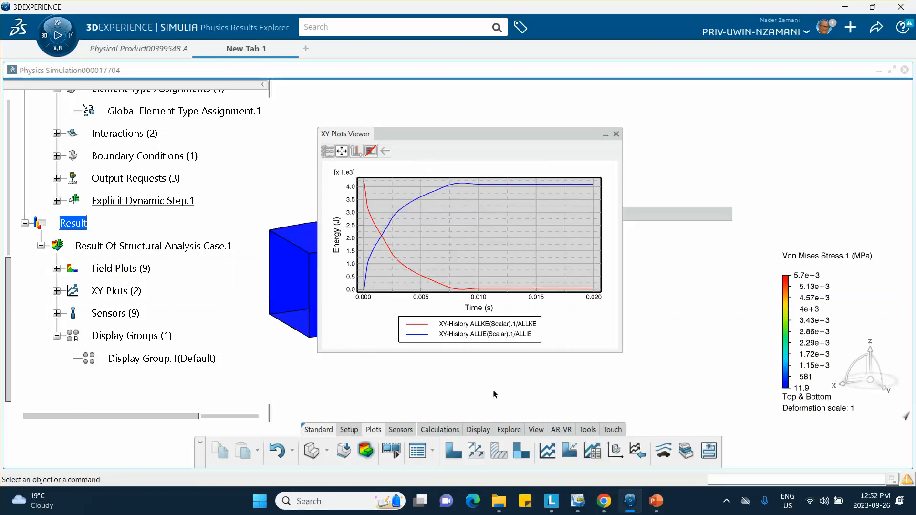